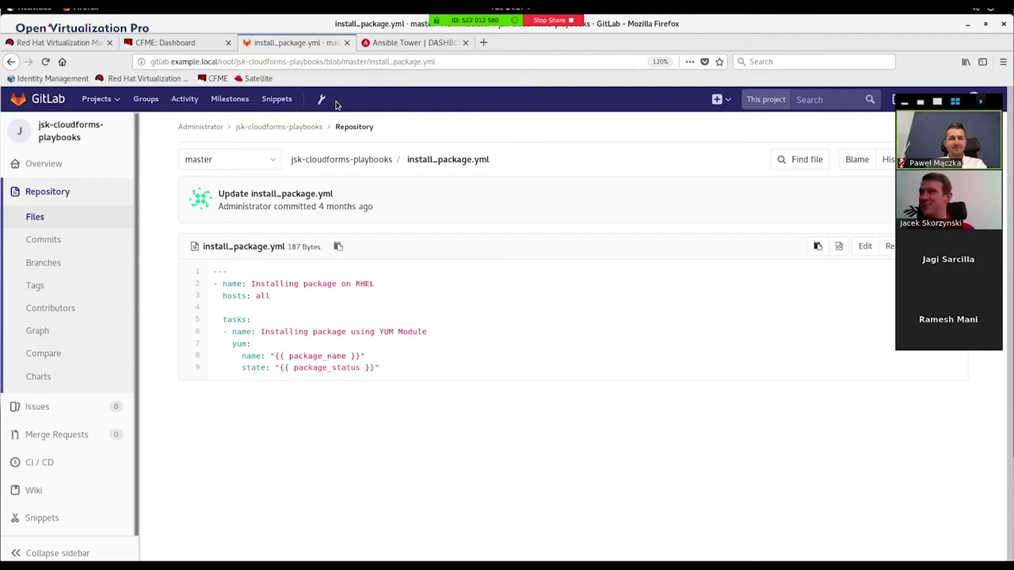
Step: Glance at the Ansible Tower dashboard, then switch to the CloudForms admin dashboard
{"action": "left_click", "coordinate": [409, 42]}
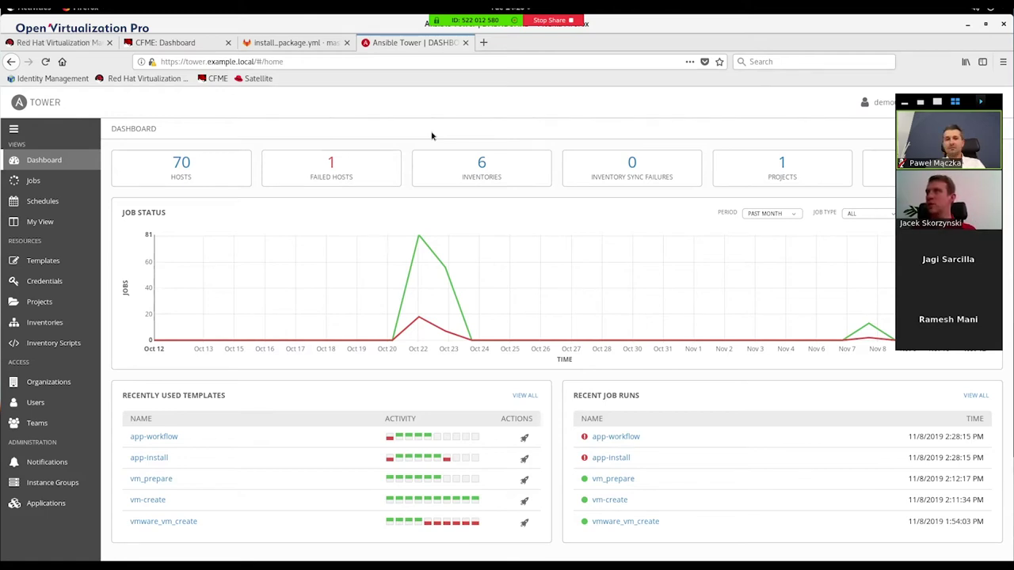
{"action": "left_click", "coordinate": [175, 45]}
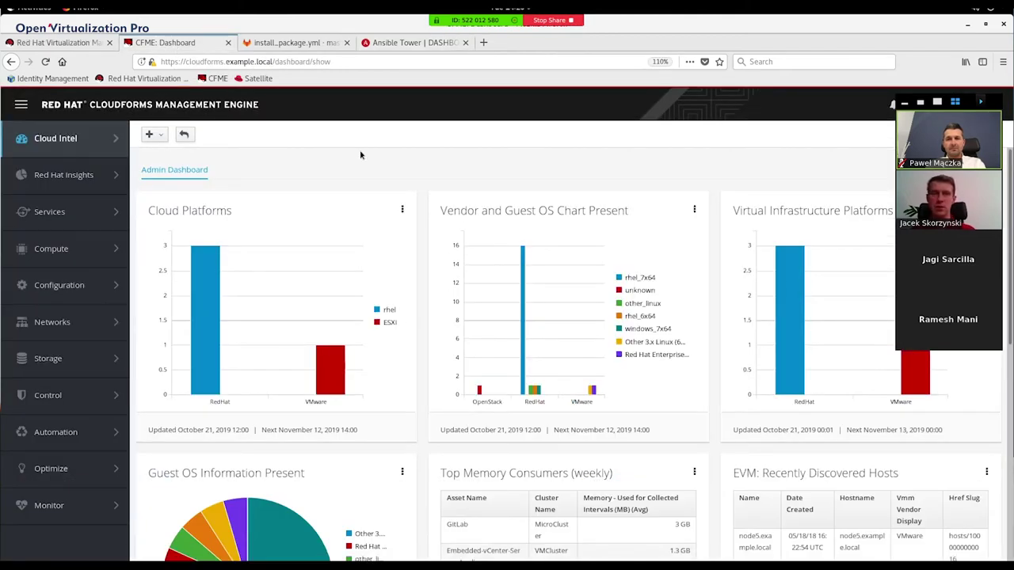
Step: Scroll through the dashboard widgets, then go to Compute > Infrastructure > Providers
{"action": "left_click", "coordinate": [904, 105]}
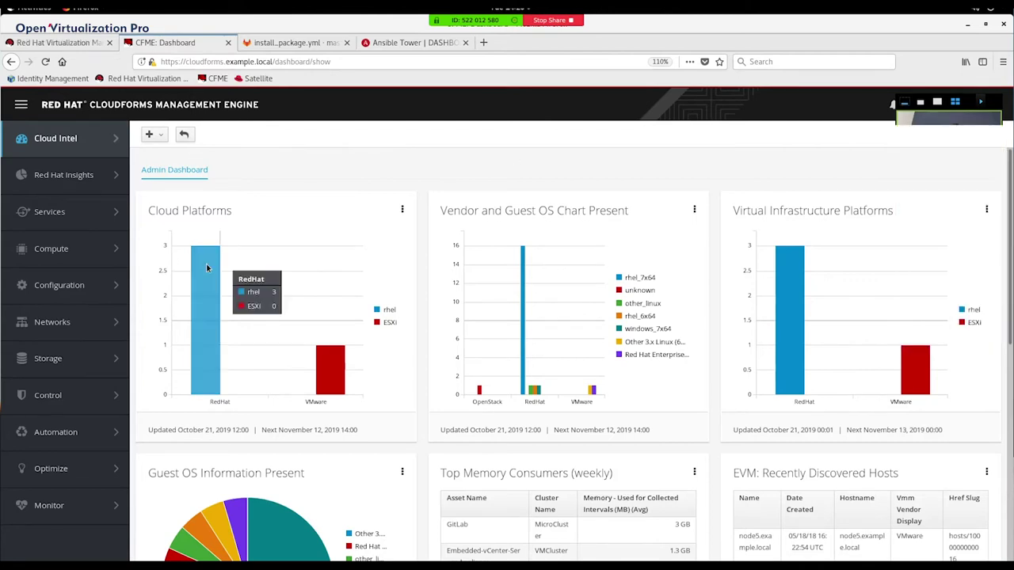
{"action": "scroll", "coordinate": [331, 289], "scroll_direction": "down", "scroll_amount": 3}
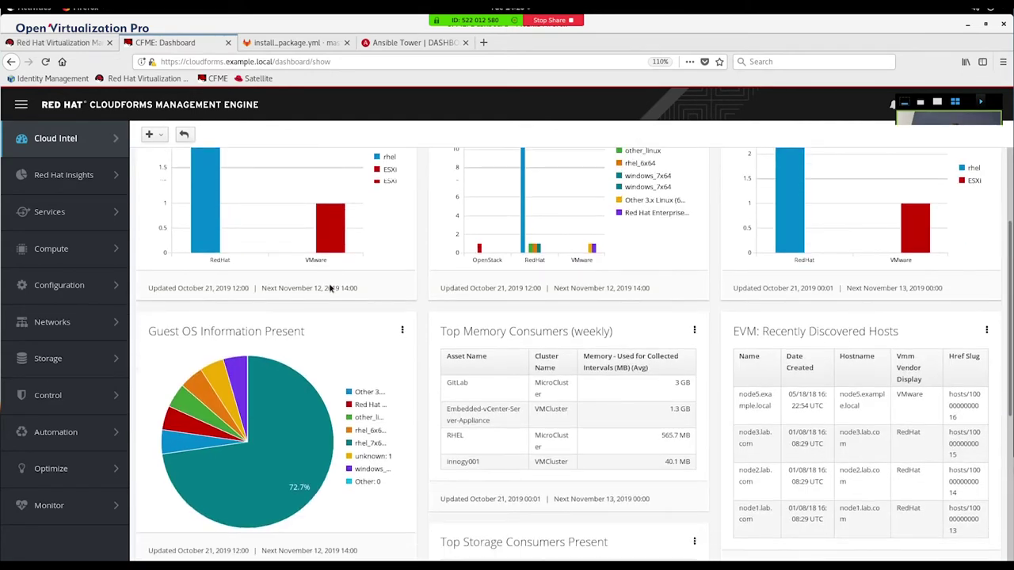
{"action": "scroll", "coordinate": [329, 288], "scroll_direction": "down", "scroll_amount": 5}
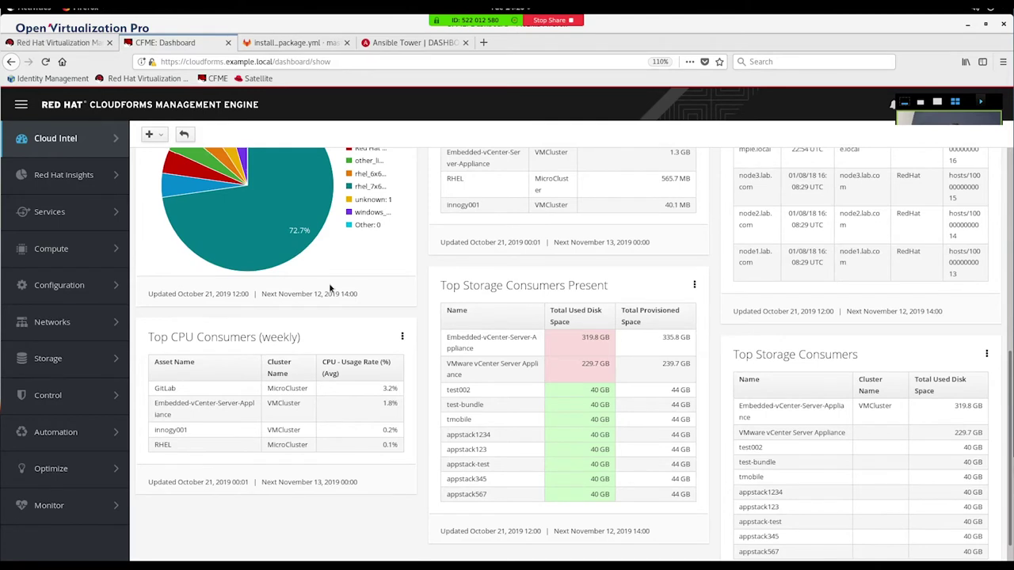
{"action": "scroll", "coordinate": [331, 286], "scroll_direction": "up", "scroll_amount": 8}
{"action": "scroll", "coordinate": [328, 283], "scroll_direction": "up", "scroll_amount": 1}
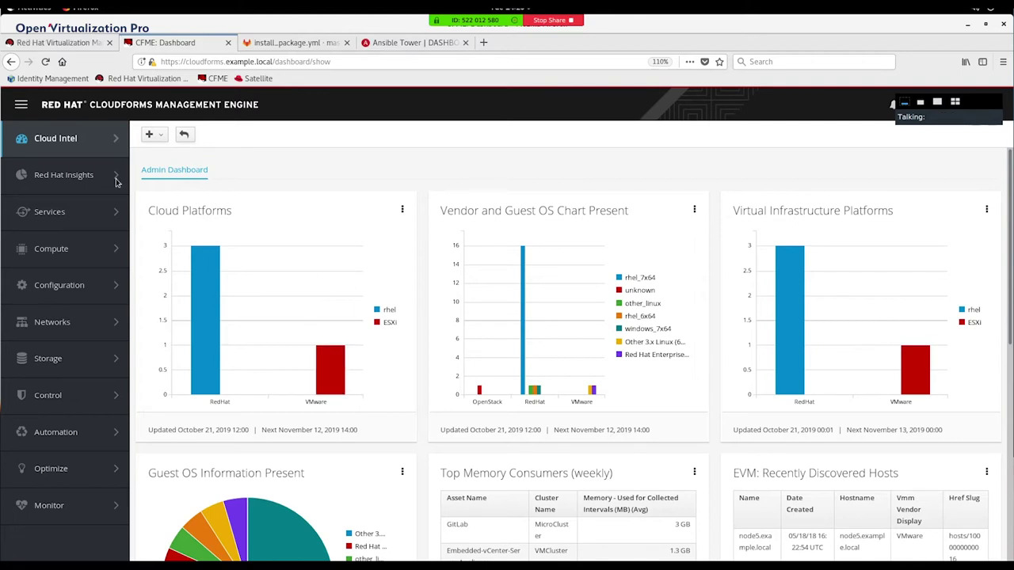
{"action": "mouse_move", "coordinate": [51, 221]}
{"action": "mouse_move", "coordinate": [64, 251]}
{"action": "mouse_move", "coordinate": [162, 184]}
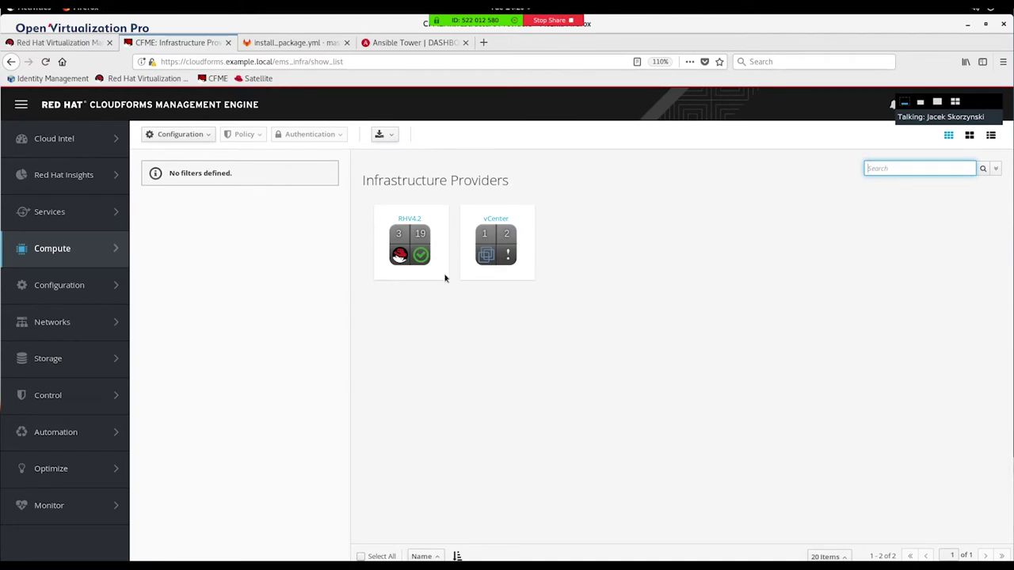
Step: Review the RHV4.2 provider's summary view, then return to the providers list's Configuration menu
{"action": "left_click", "coordinate": [402, 219]}
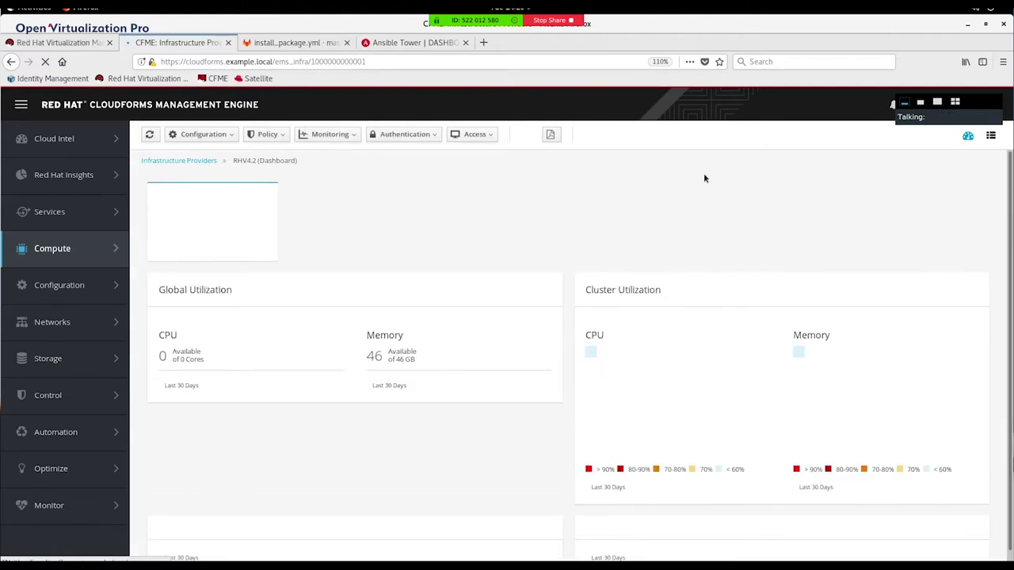
{"action": "left_click", "coordinate": [990, 137]}
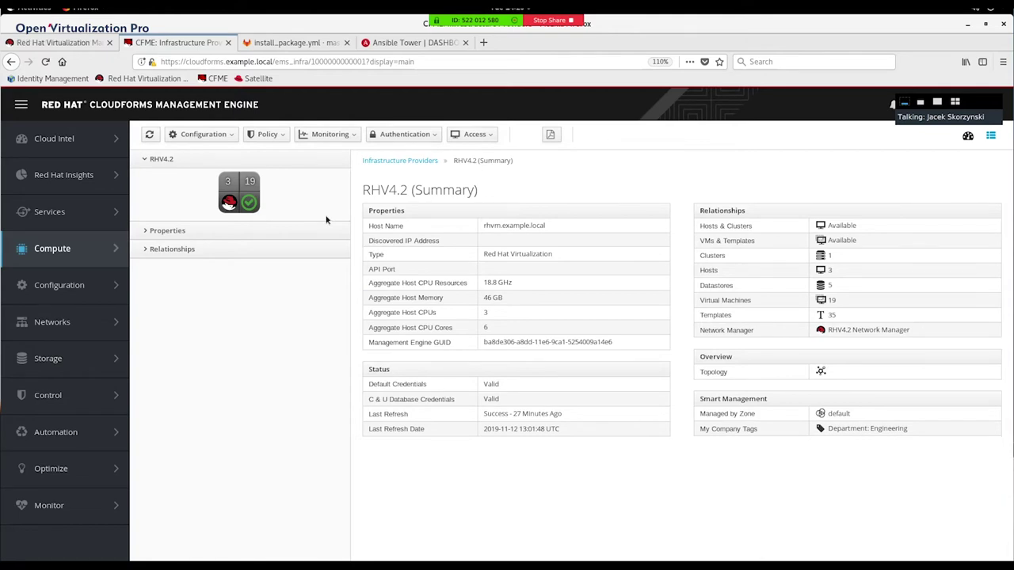
{"action": "mouse_move", "coordinate": [117, 241]}
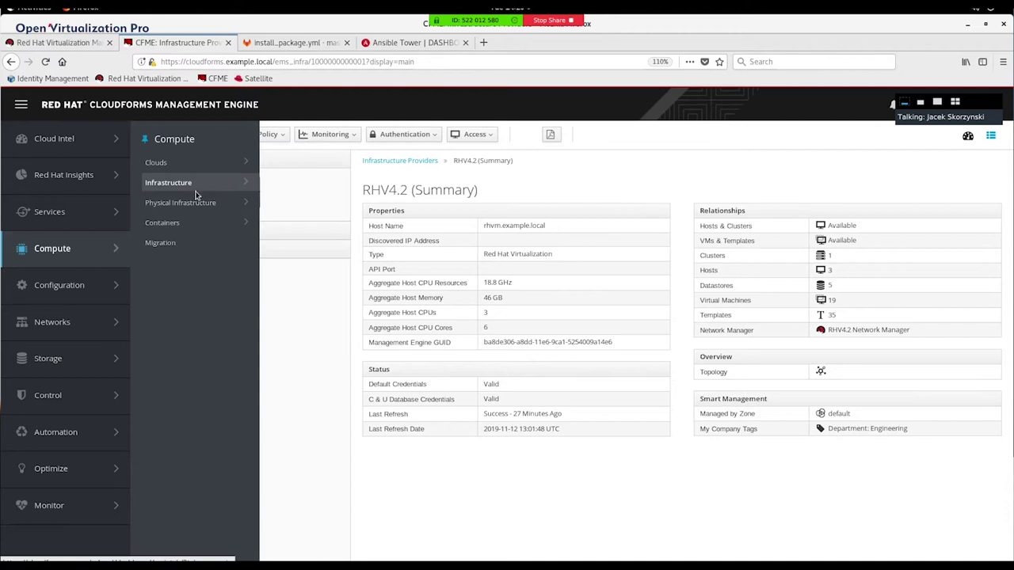
{"action": "mouse_move", "coordinate": [198, 190]}
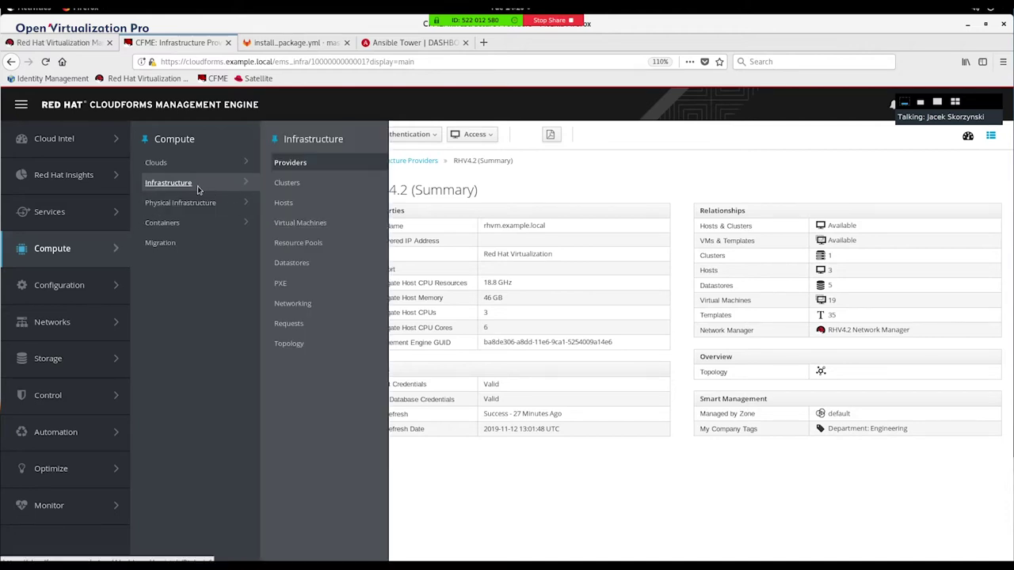
{"action": "left_click", "coordinate": [290, 162]}
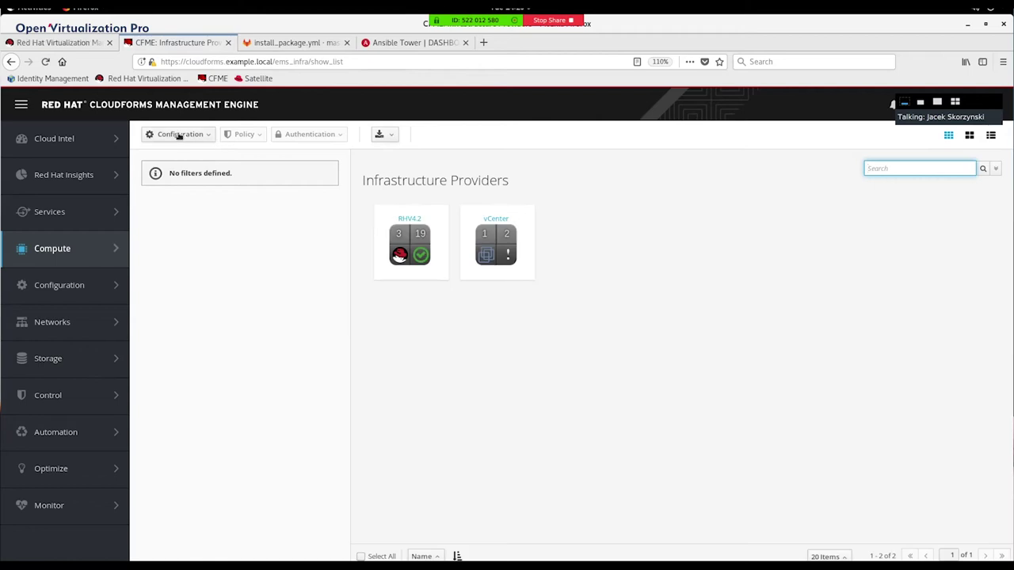
{"action": "left_click", "coordinate": [179, 135]}
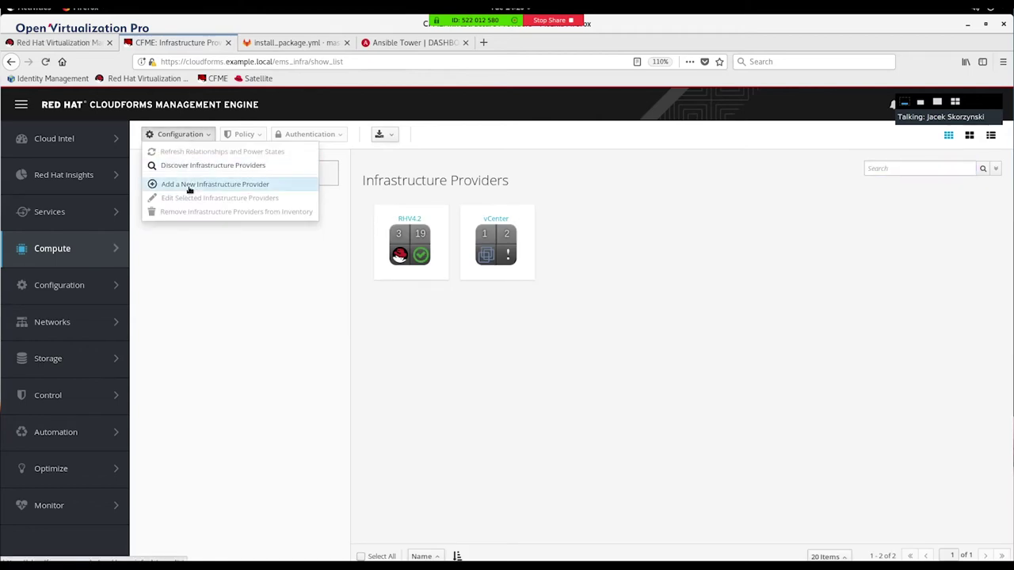
{"action": "left_click", "coordinate": [189, 184]}
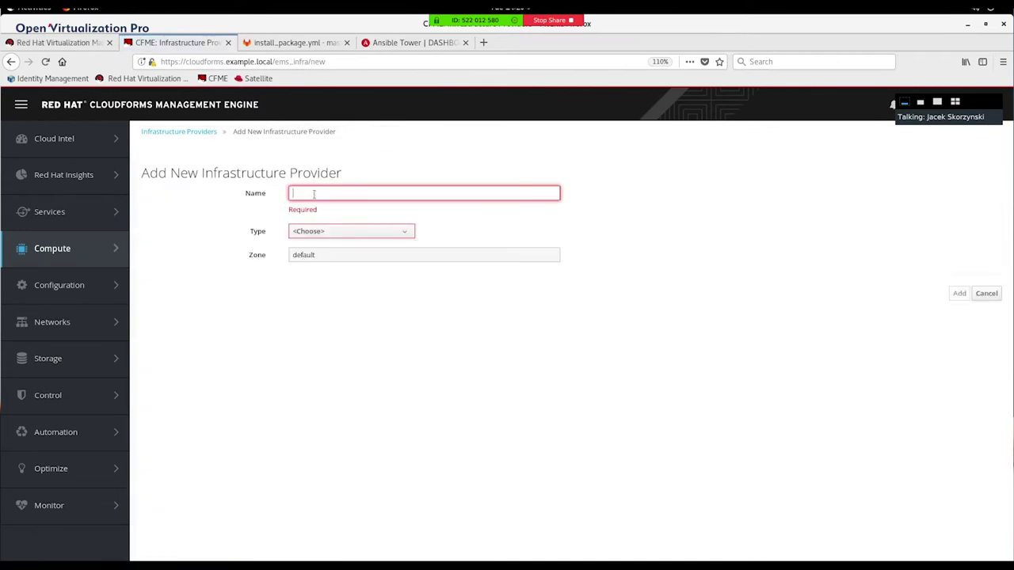
{"action": "type", "text": "test"}
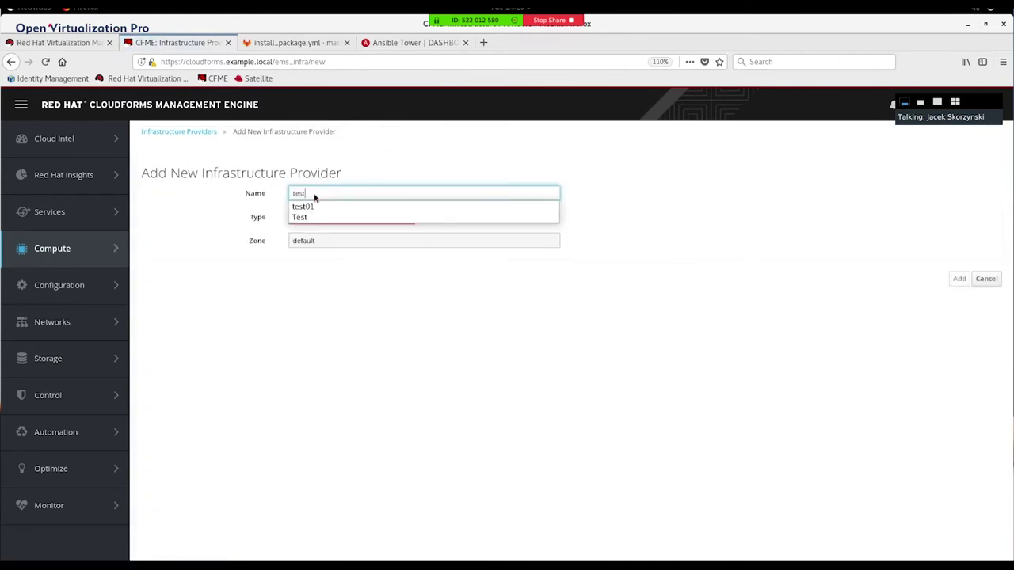
{"action": "left_click", "coordinate": [387, 175]}
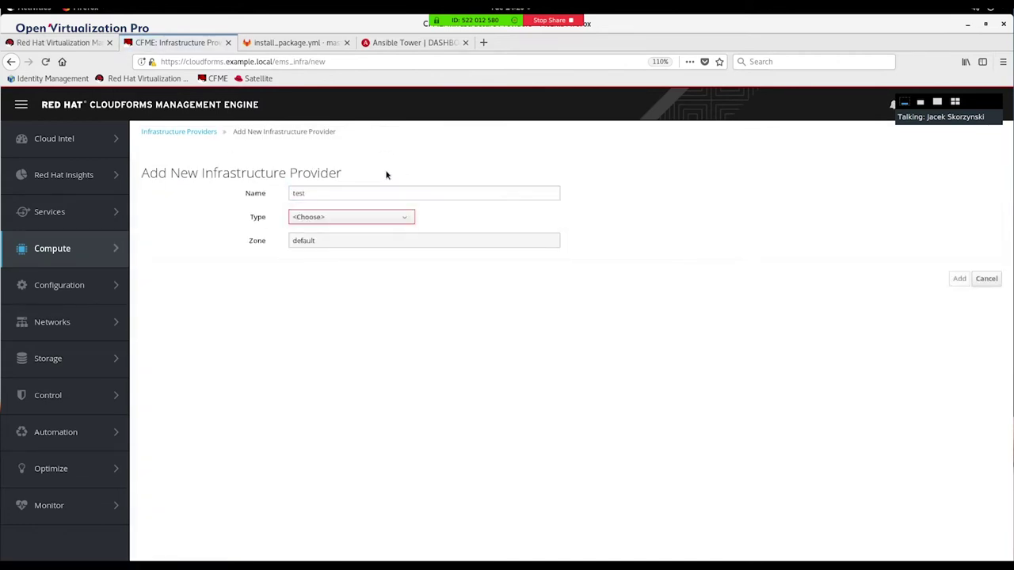
{"action": "left_click", "coordinate": [351, 218]}
{"action": "left_click", "coordinate": [319, 275]}
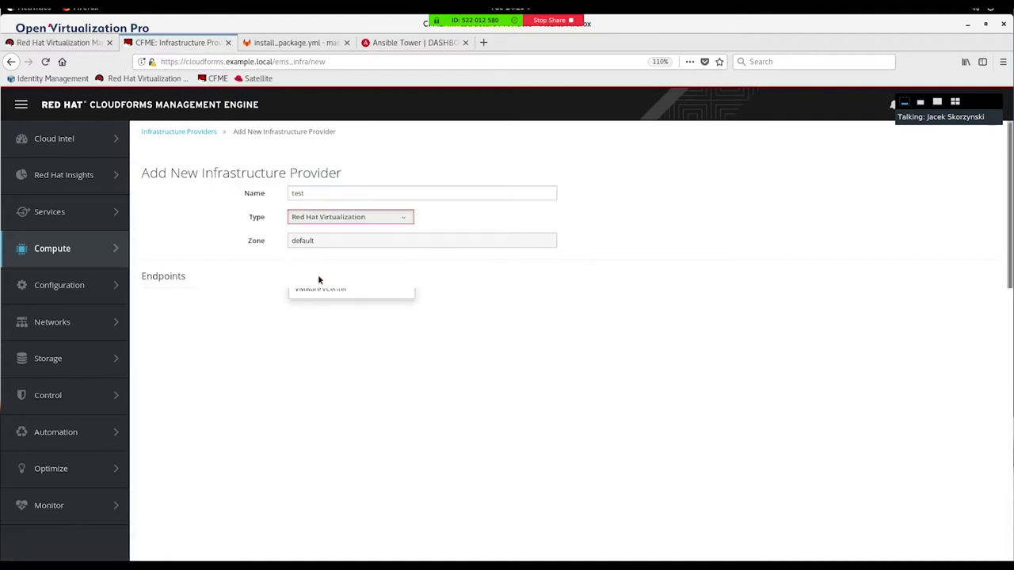
{"action": "left_click", "coordinate": [326, 217]}
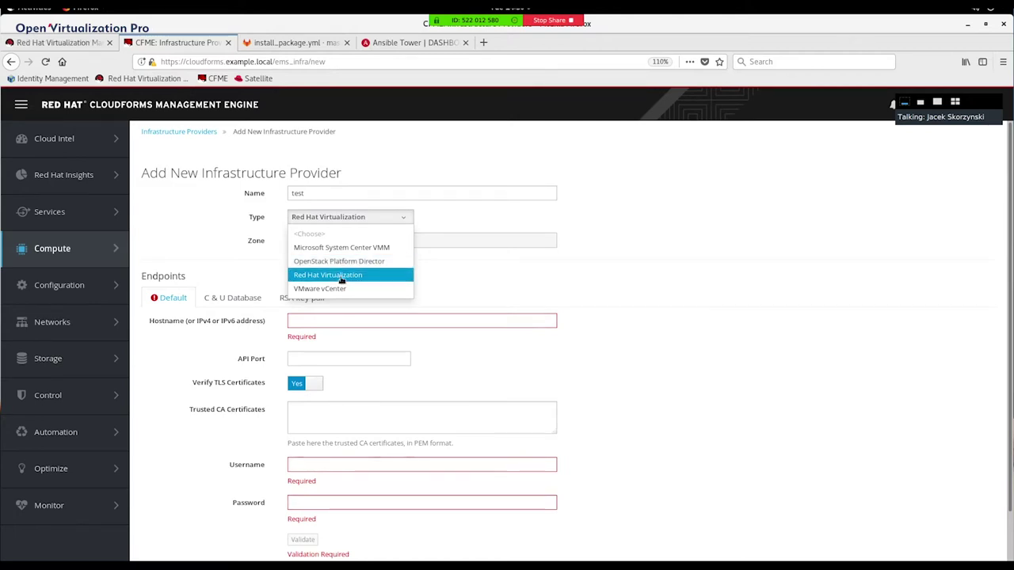
{"action": "left_click", "coordinate": [342, 277]}
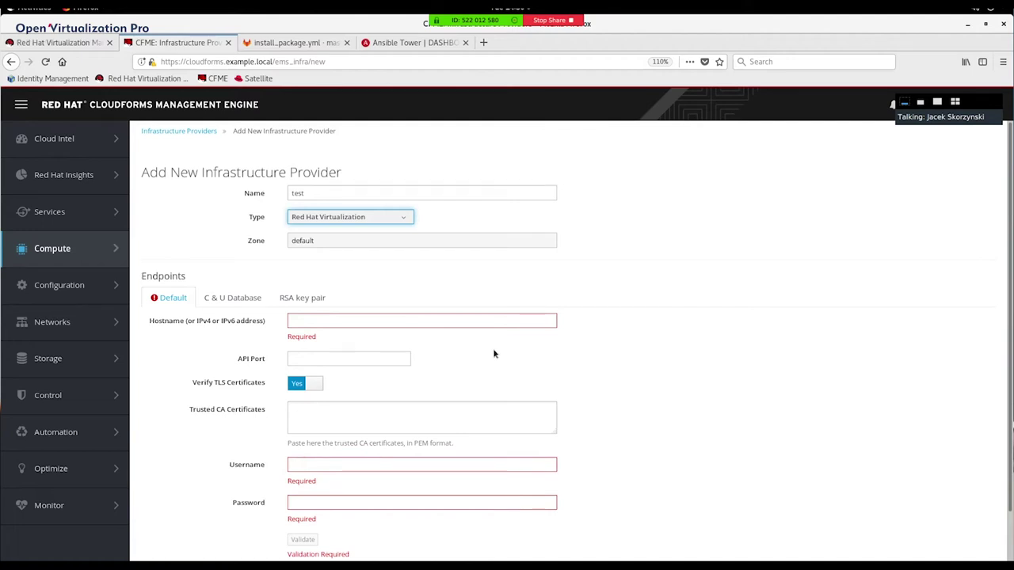
{"action": "scroll", "coordinate": [493, 352], "scroll_direction": "down", "scroll_amount": 1}
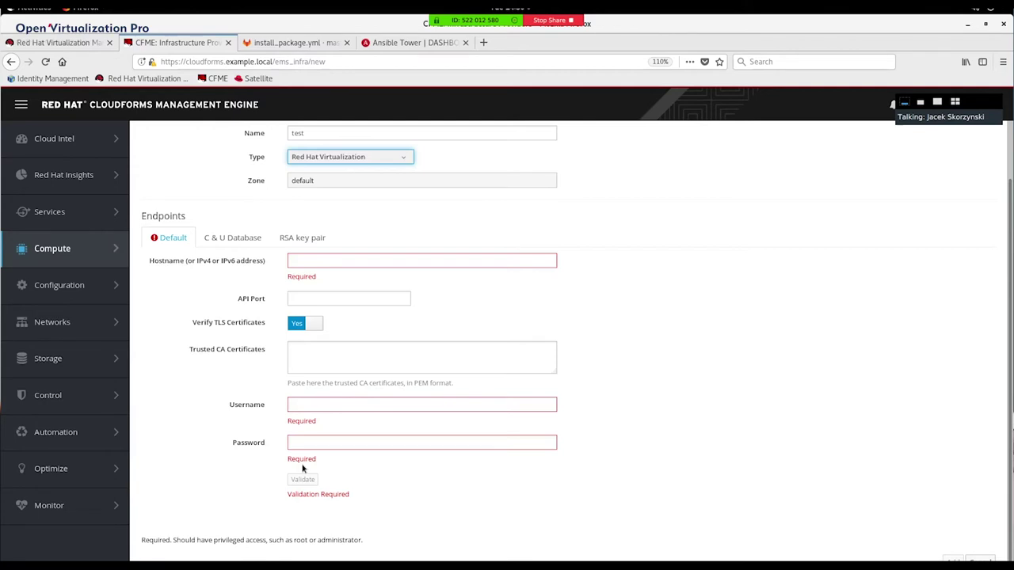
{"action": "left_click", "coordinate": [233, 240]}
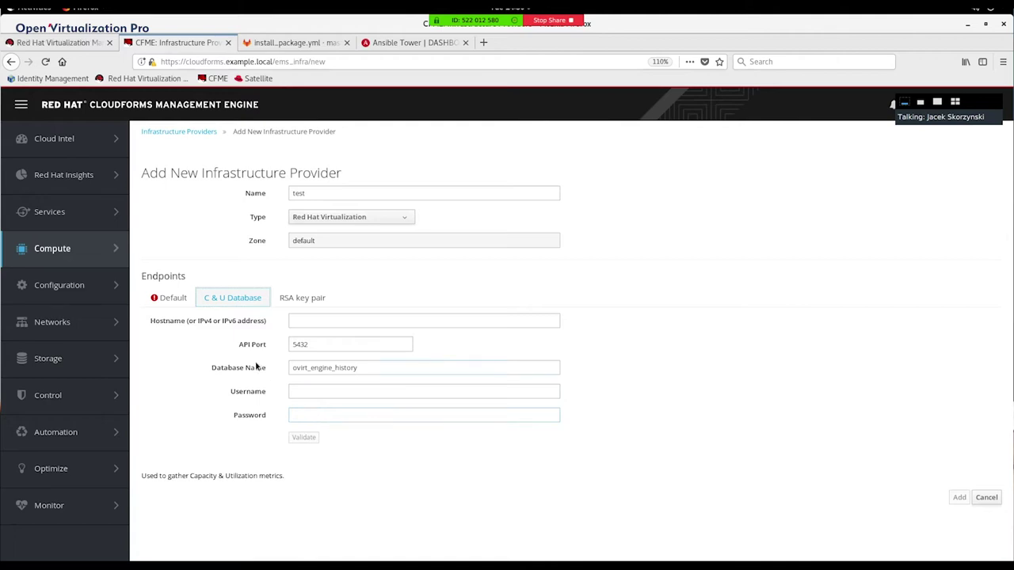
{"action": "left_click", "coordinate": [167, 133]}
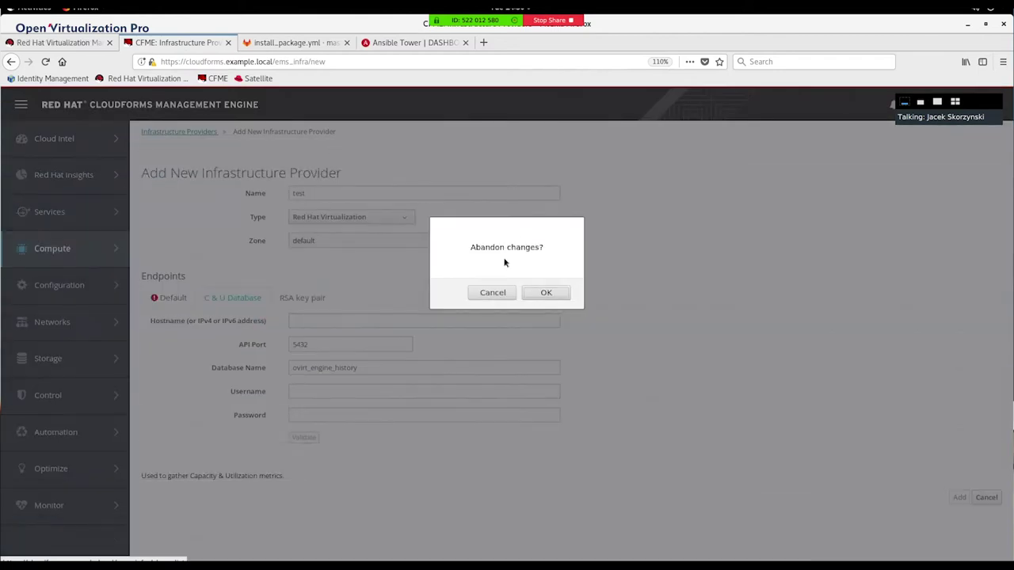
{"action": "left_click", "coordinate": [547, 295]}
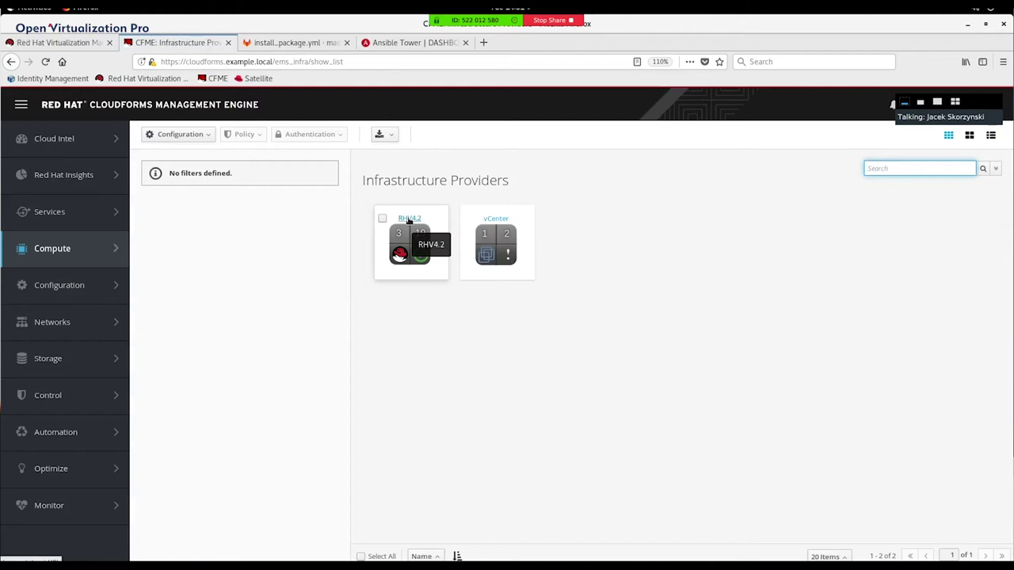
Step: Open RHV4.2's edit form, checking its C&U database and default endpoint settings
{"action": "left_click", "coordinate": [384, 221]}
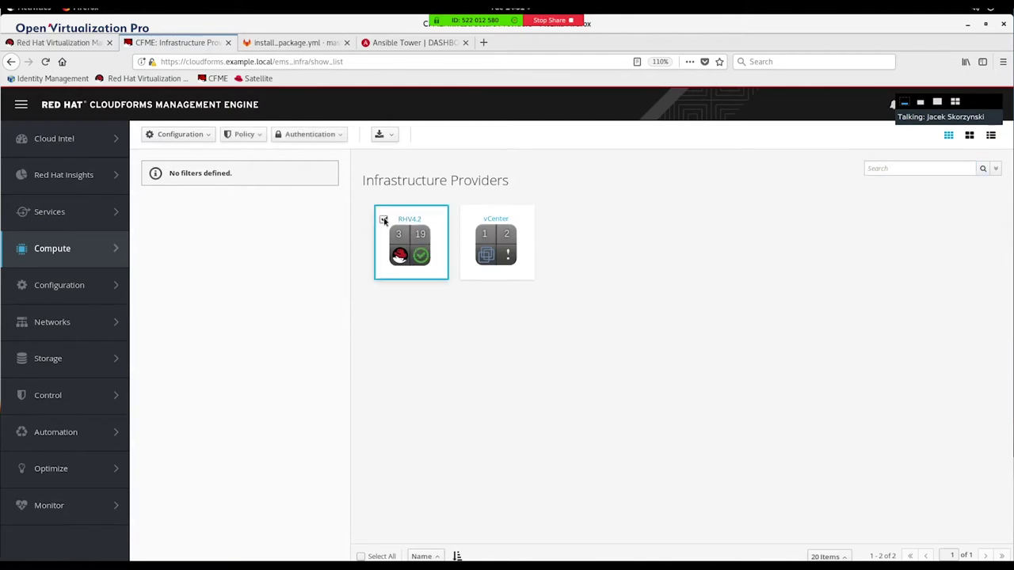
{"action": "left_click", "coordinate": [193, 136]}
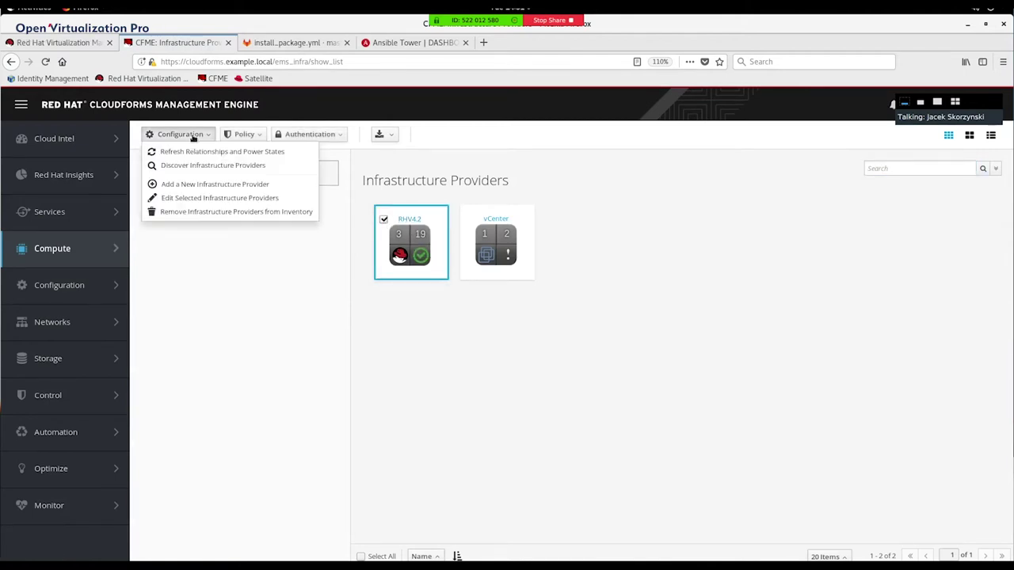
{"action": "left_click", "coordinate": [202, 198]}
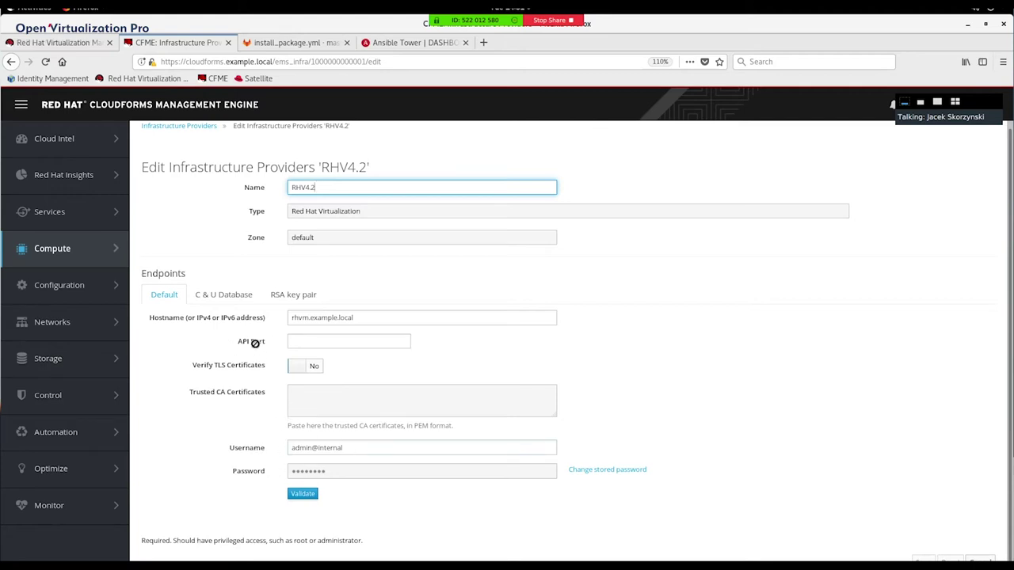
{"action": "left_click", "coordinate": [226, 296]}
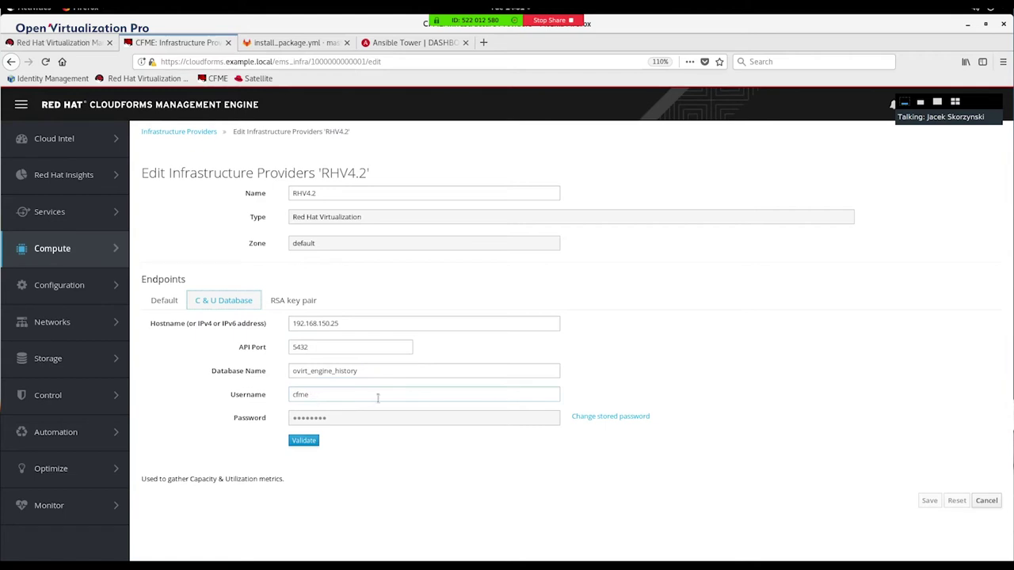
{"action": "left_click", "coordinate": [157, 306]}
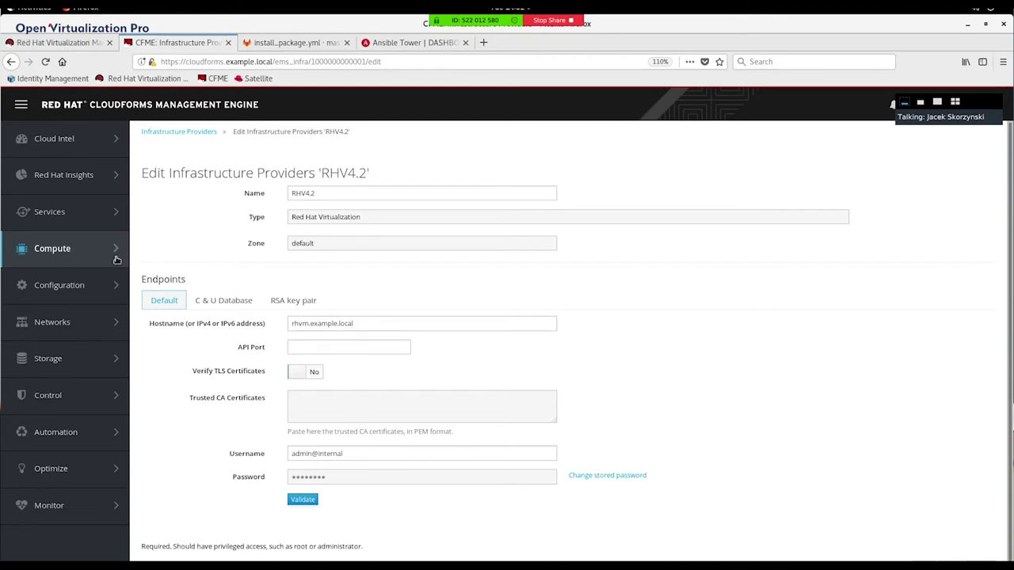
{"action": "mouse_move", "coordinate": [79, 248]}
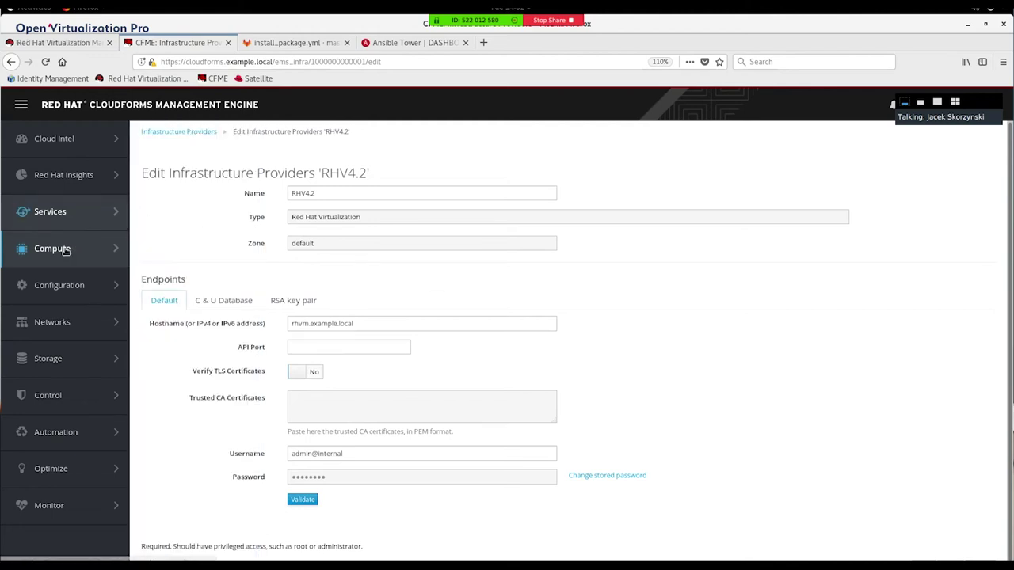
{"action": "mouse_move", "coordinate": [80, 227]}
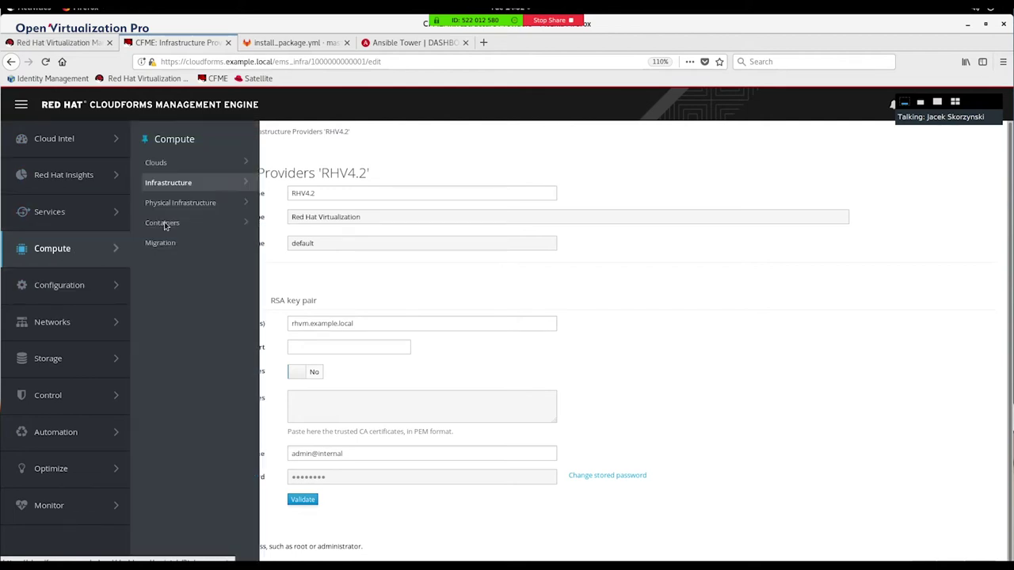
{"action": "mouse_move", "coordinate": [189, 184]}
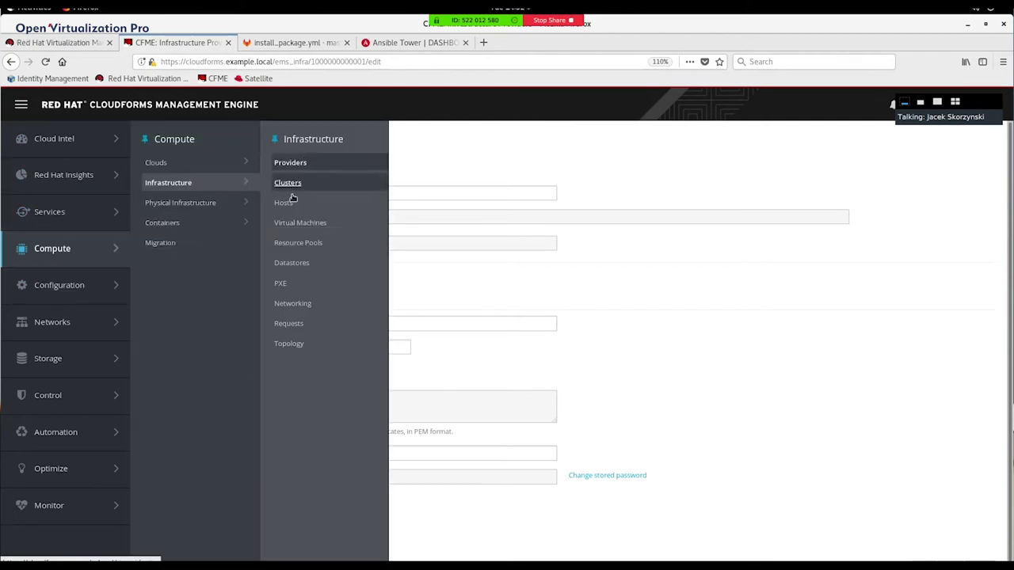
Step: List the RHV4.2 VMs filtered by Status / Running with names containing RHEL
{"action": "left_click", "coordinate": [288, 222]}
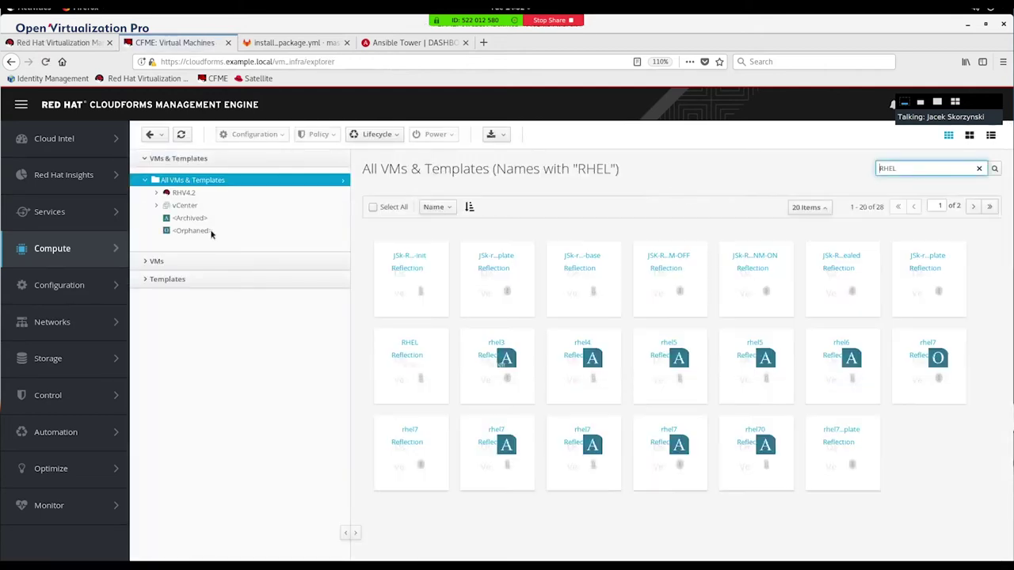
{"action": "left_click", "coordinate": [164, 195]}
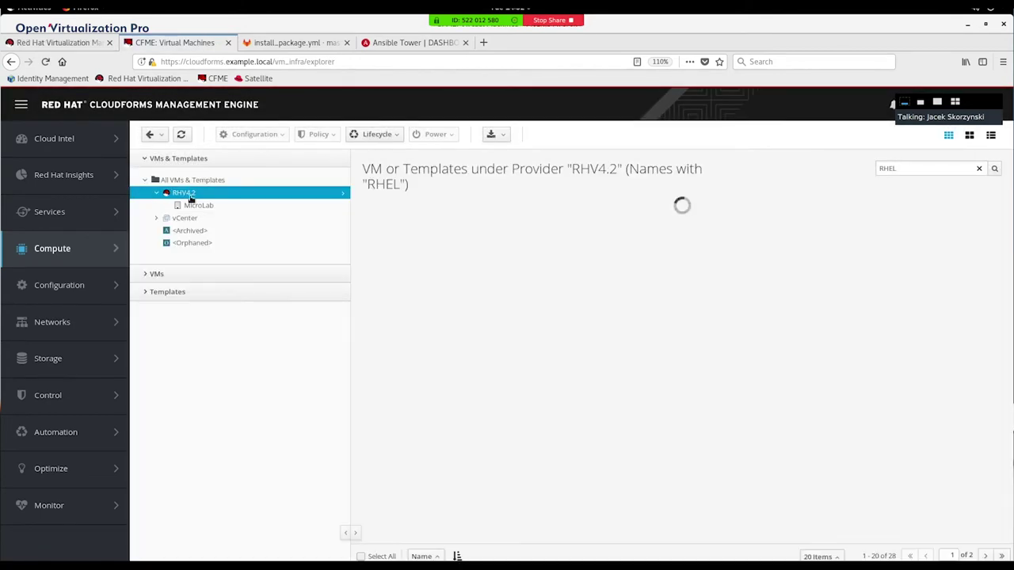
{"action": "left_click", "coordinate": [147, 272]}
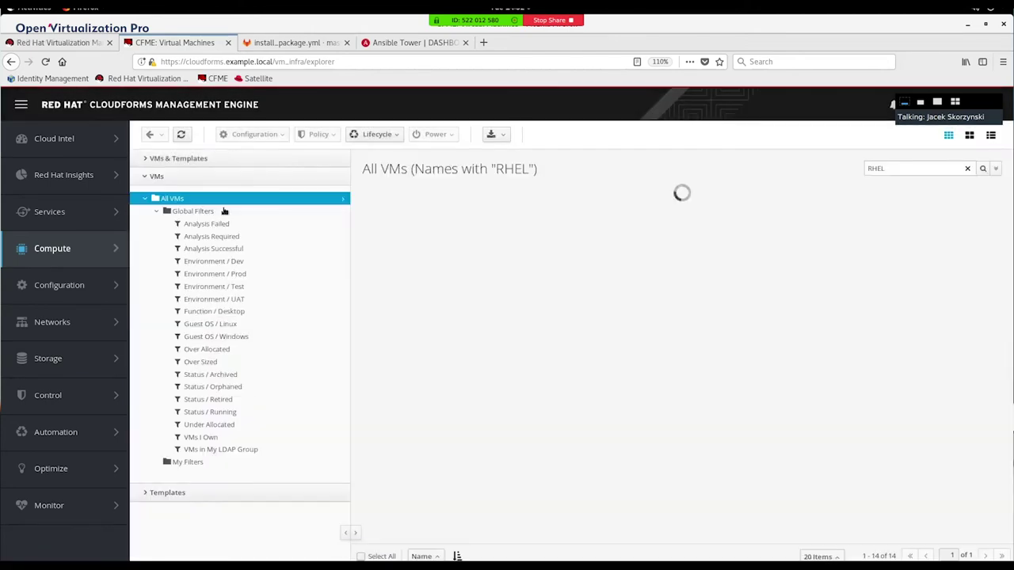
{"action": "left_click", "coordinate": [206, 412]}
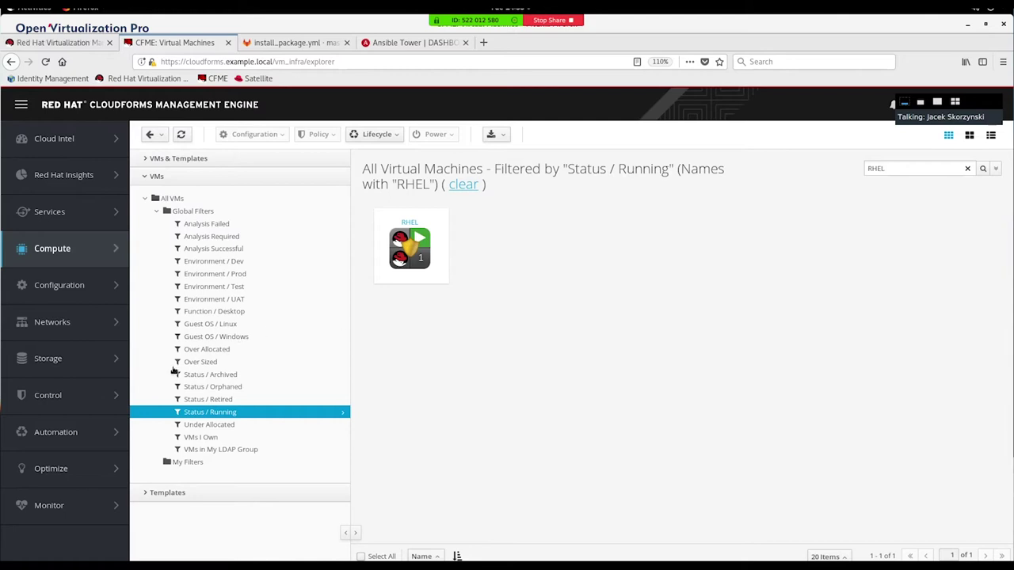
{"action": "mouse_move", "coordinate": [88, 438]}
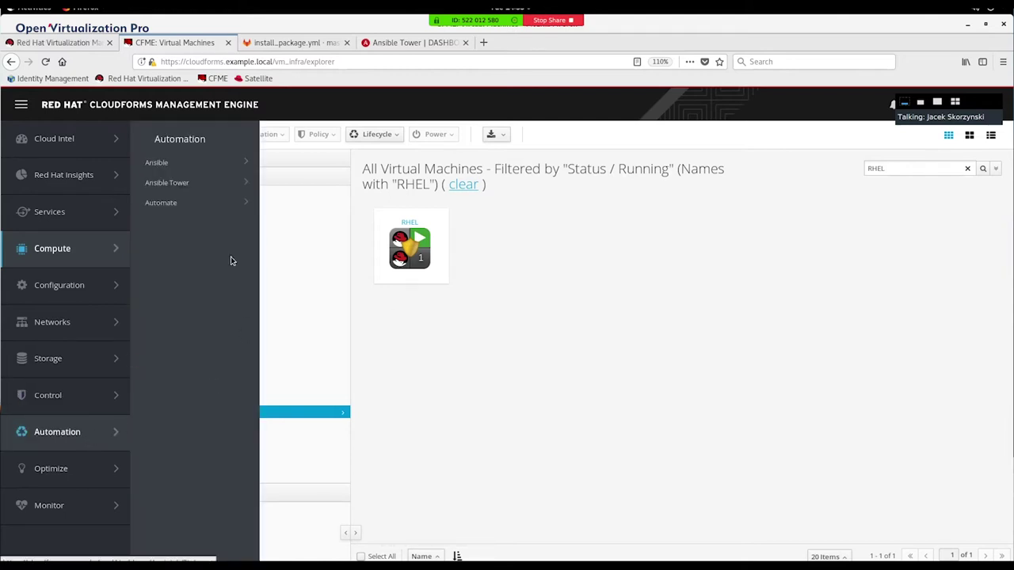
{"action": "mouse_move", "coordinate": [171, 164]}
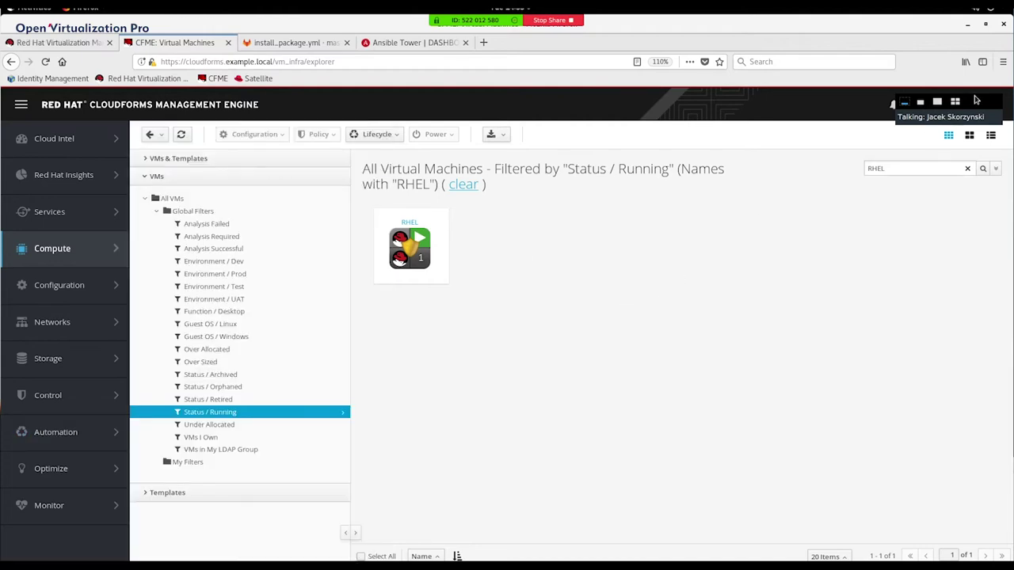
{"action": "left_click_drag", "start_coordinate": [983, 103], "coordinate": [860, 24]}
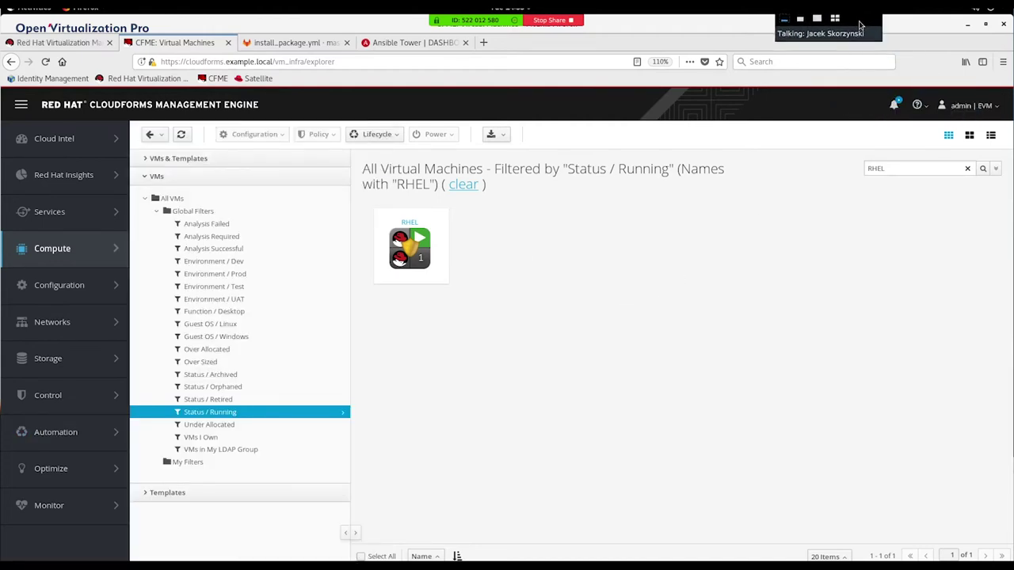
{"action": "left_click", "coordinate": [968, 107]}
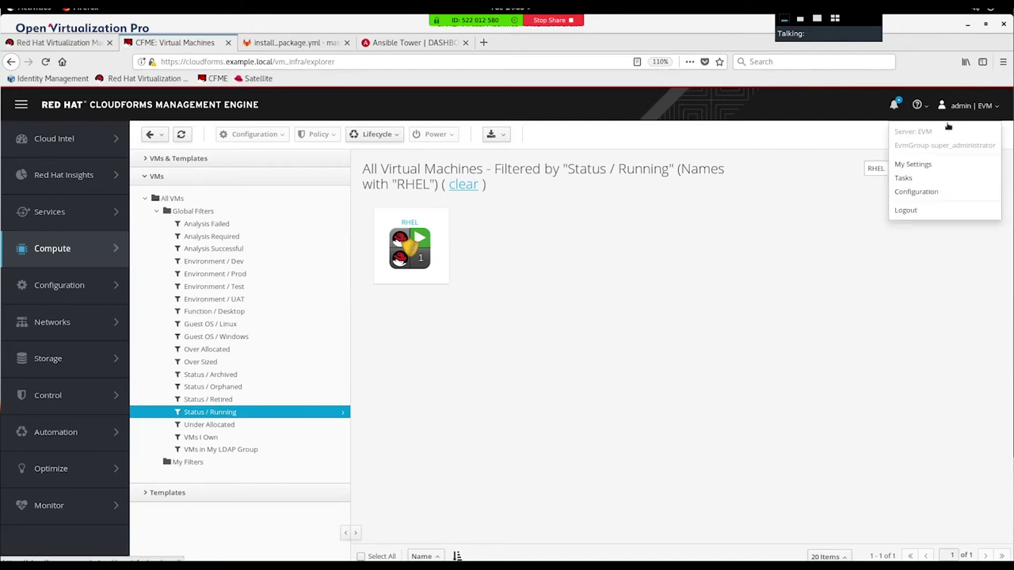
Step: Open the EVM server Configuration and scroll to Server Roles: Embedded Ansible on, Cockpit off
{"action": "left_click", "coordinate": [916, 192]}
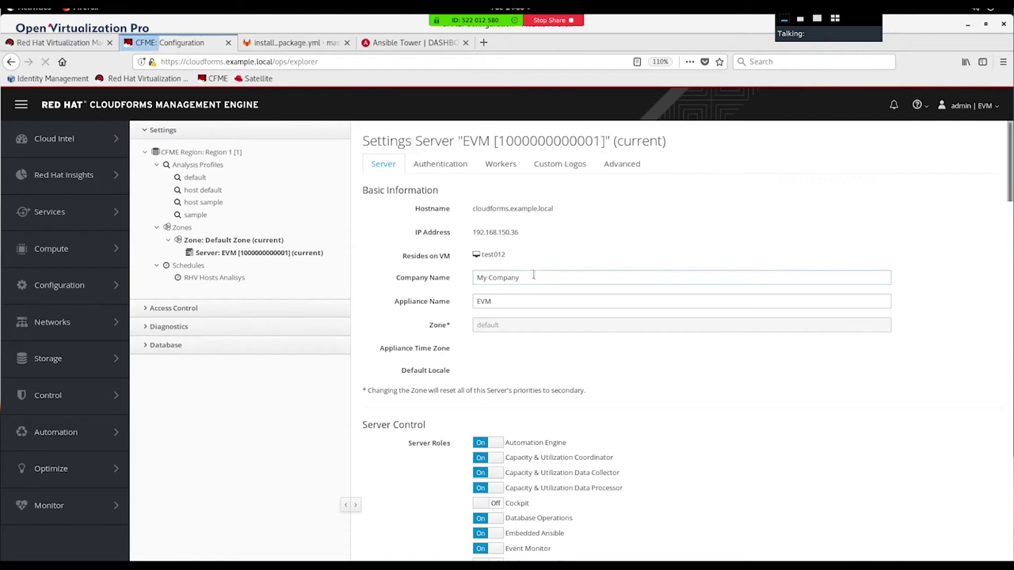
{"action": "scroll", "coordinate": [665, 369], "scroll_direction": "down", "scroll_amount": 3}
{"action": "scroll", "coordinate": [665, 368], "scroll_direction": "down", "scroll_amount": 5}
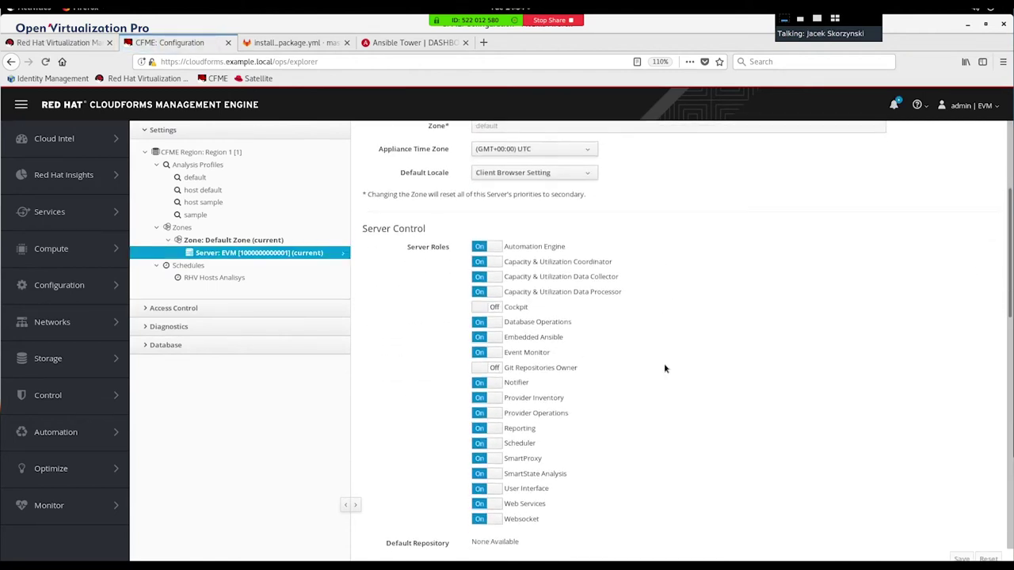
{"action": "scroll", "coordinate": [664, 363], "scroll_direction": "down", "scroll_amount": 1}
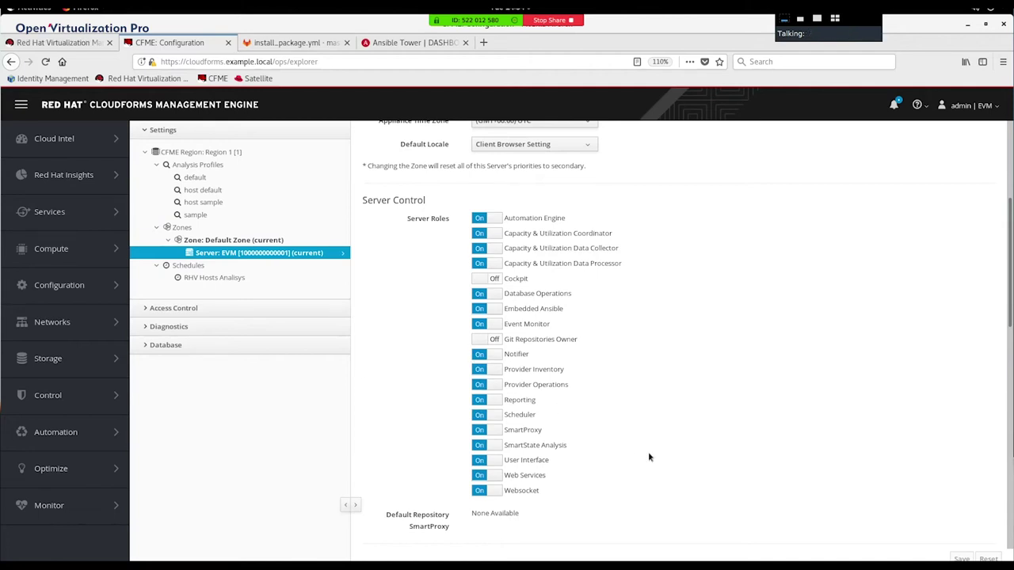
Step: Open Automation > Ansible > Credentials, showing six entries including RHV-Ansible-Cred
{"action": "mouse_move", "coordinate": [86, 422]}
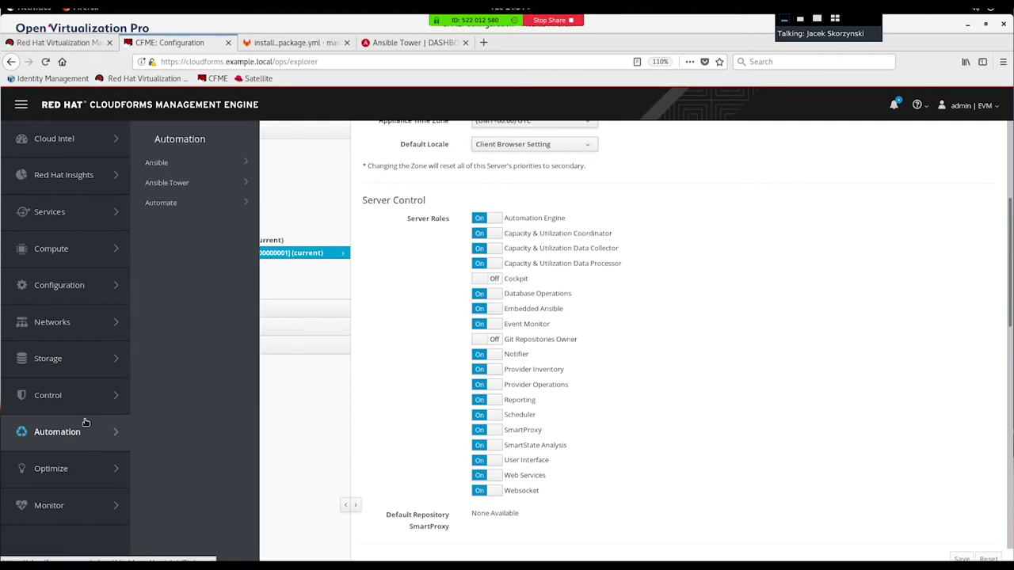
{"action": "mouse_move", "coordinate": [186, 157]}
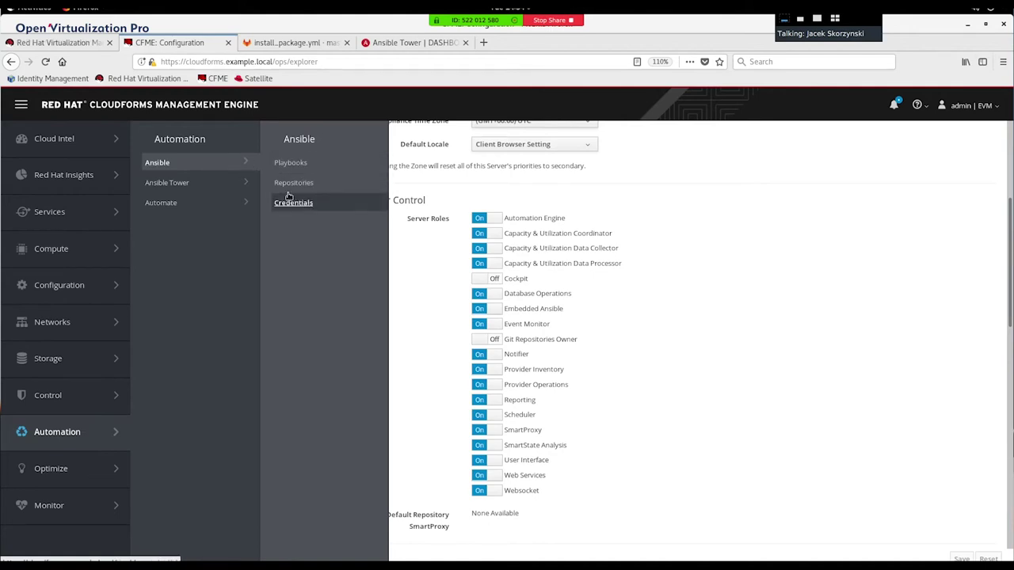
{"action": "left_click", "coordinate": [291, 203]}
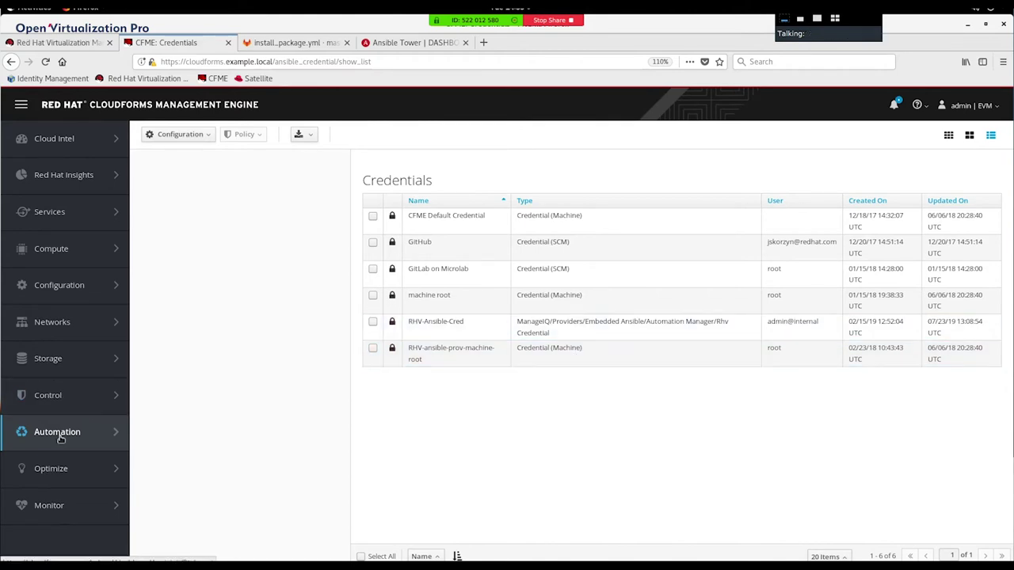
{"action": "mouse_move", "coordinate": [61, 438]}
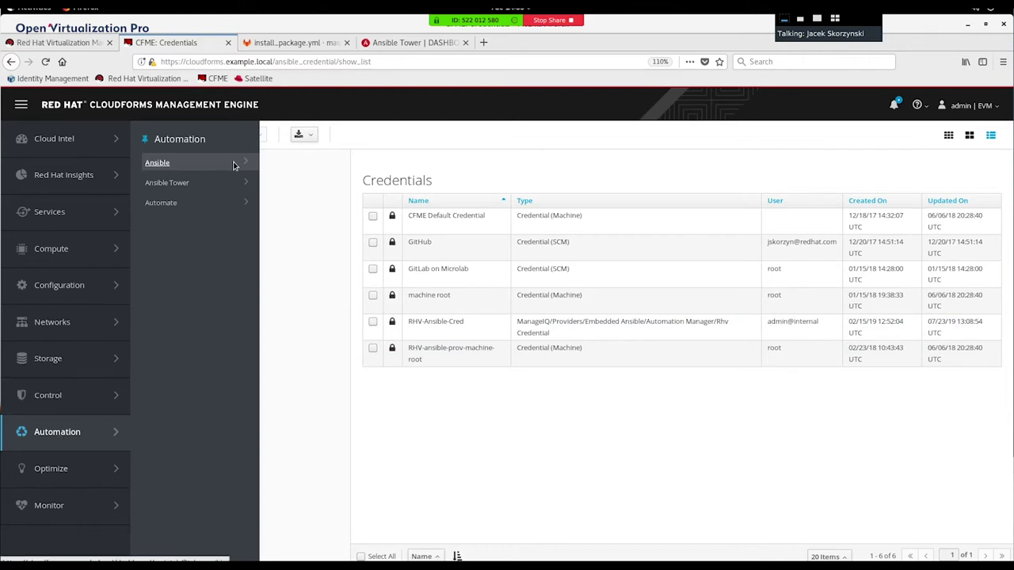
{"action": "mouse_move", "coordinate": [233, 165]}
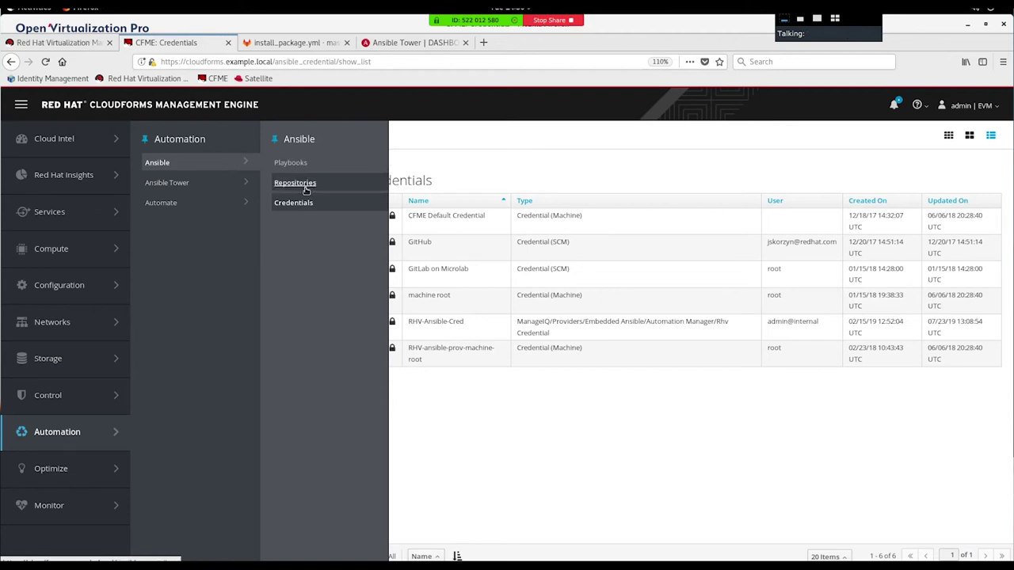
Step: Open Ansible Repositories, compare with install_package.yml in GitLab, then return to CloudForms
{"action": "left_click", "coordinate": [305, 187]}
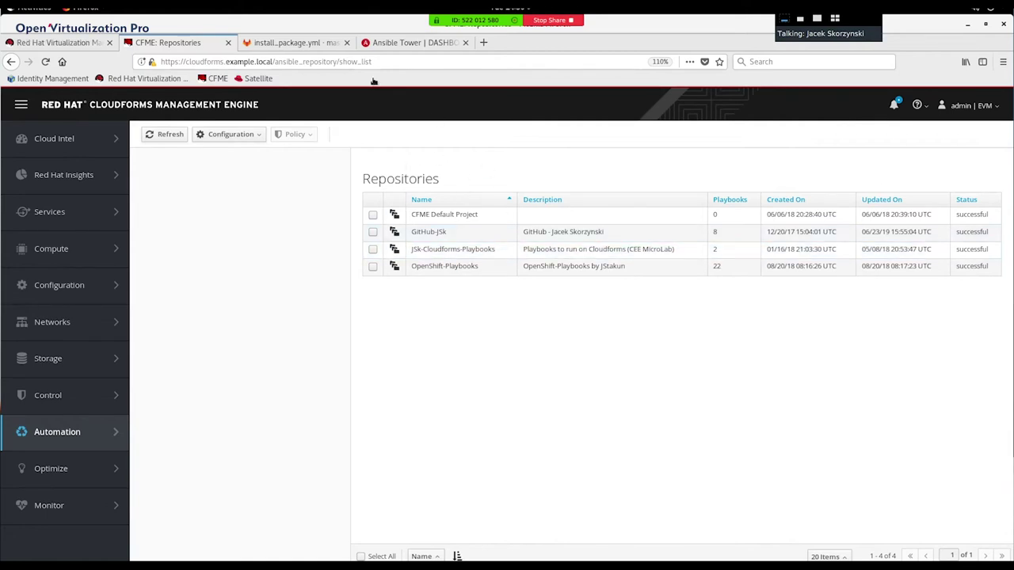
{"action": "left_click", "coordinate": [313, 43]}
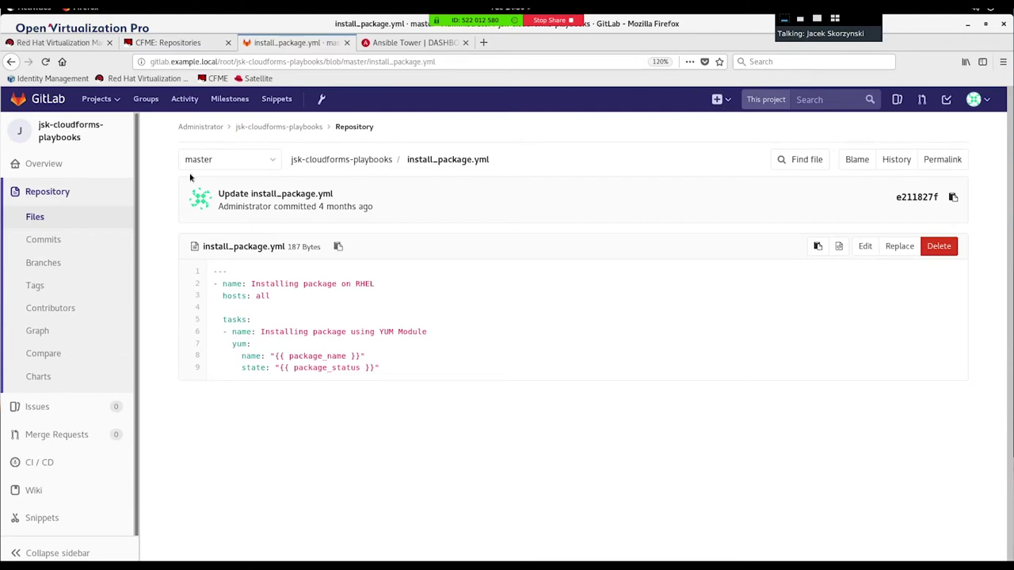
{"action": "left_click", "coordinate": [187, 47]}
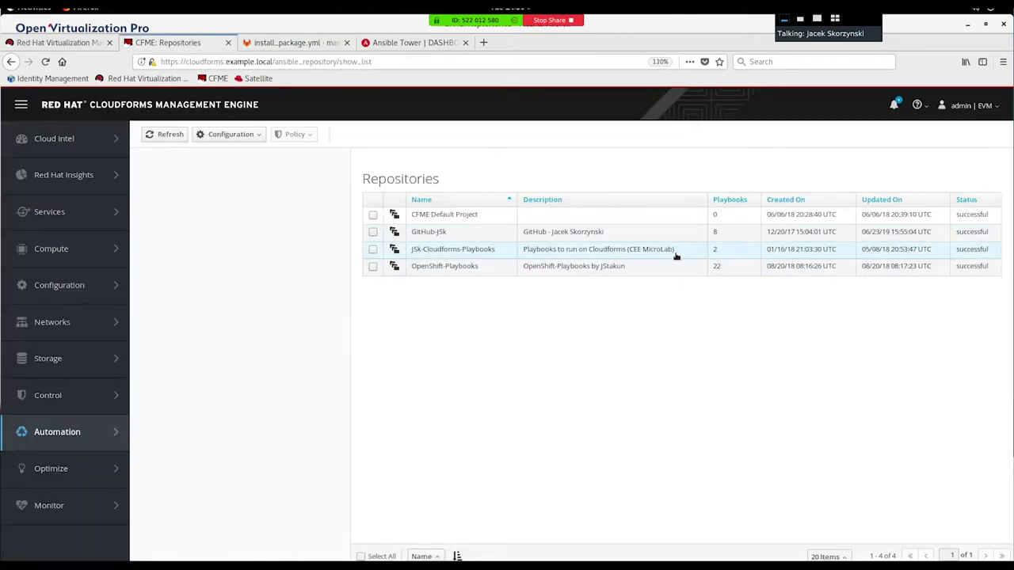
Step: View JSk-Cloudforms-Playbooks' git URL and master branch, then open the Playbooks list
{"action": "left_click", "coordinate": [591, 251]}
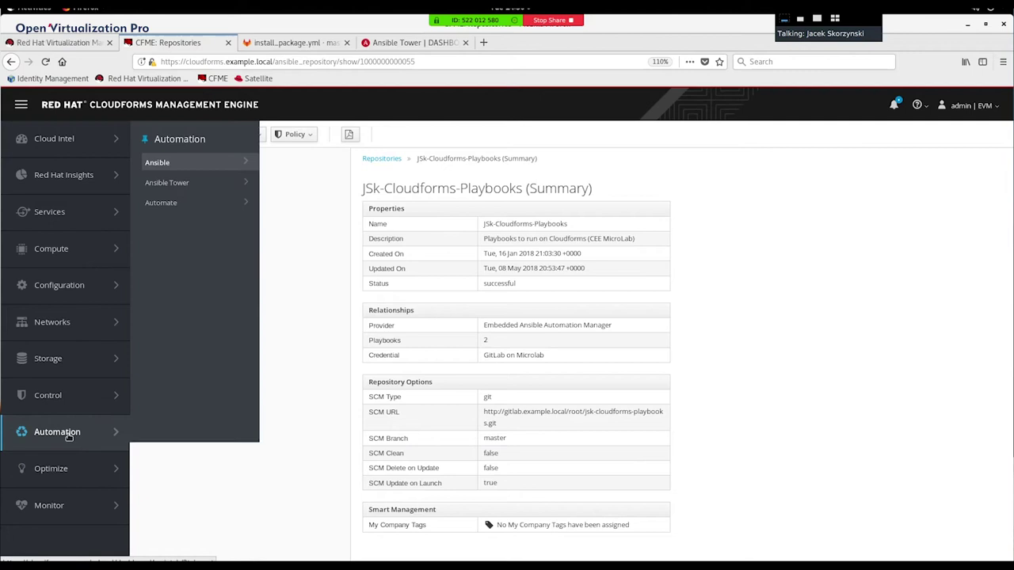
{"action": "mouse_move", "coordinate": [209, 167]}
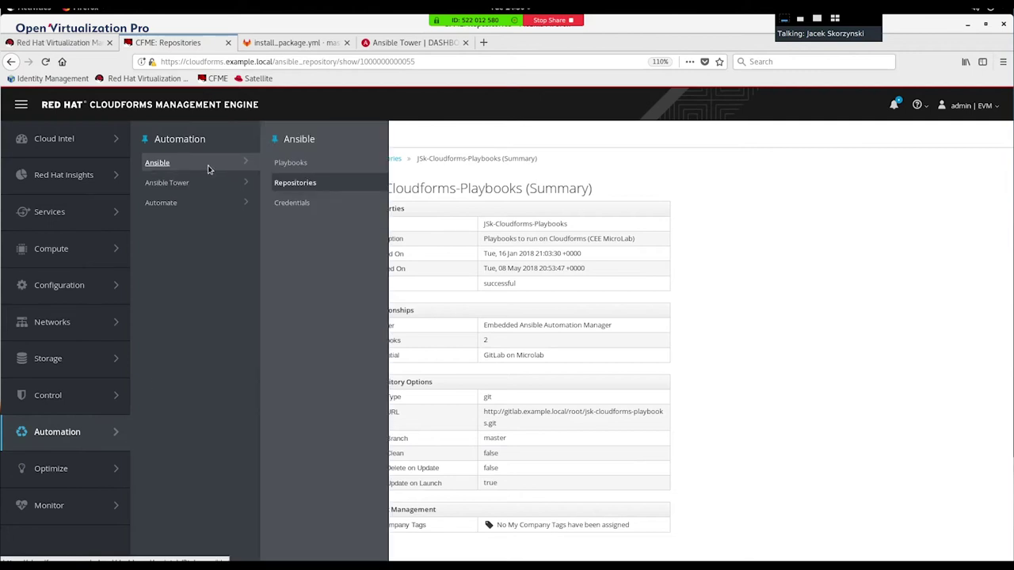
{"action": "left_click", "coordinate": [291, 164]}
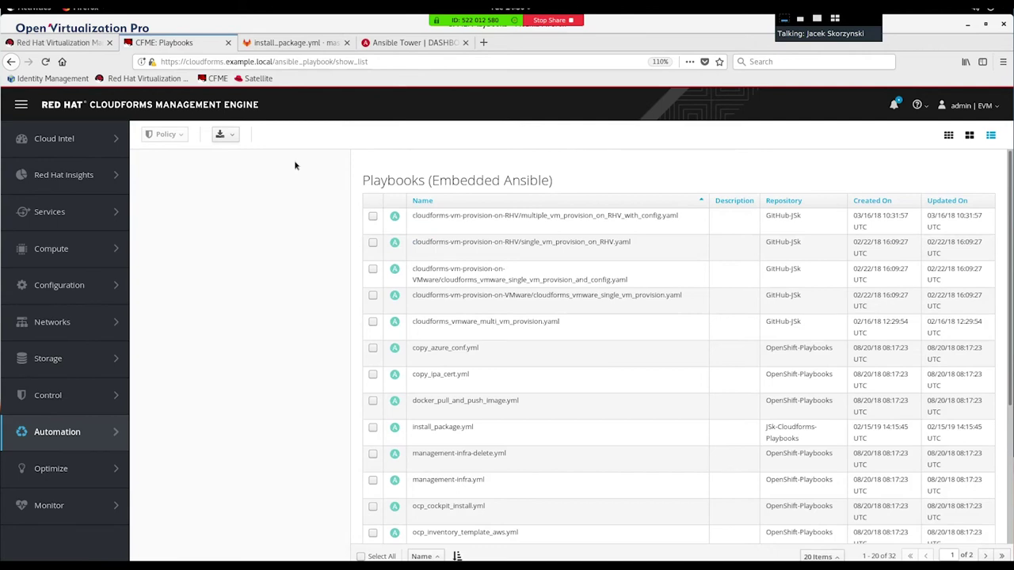
Step: Scroll through the 32 embedded playbooks, including install_package.yml from JSk-Cloudforms-Playbooks
{"action": "scroll", "coordinate": [511, 346], "scroll_direction": "down", "scroll_amount": 4}
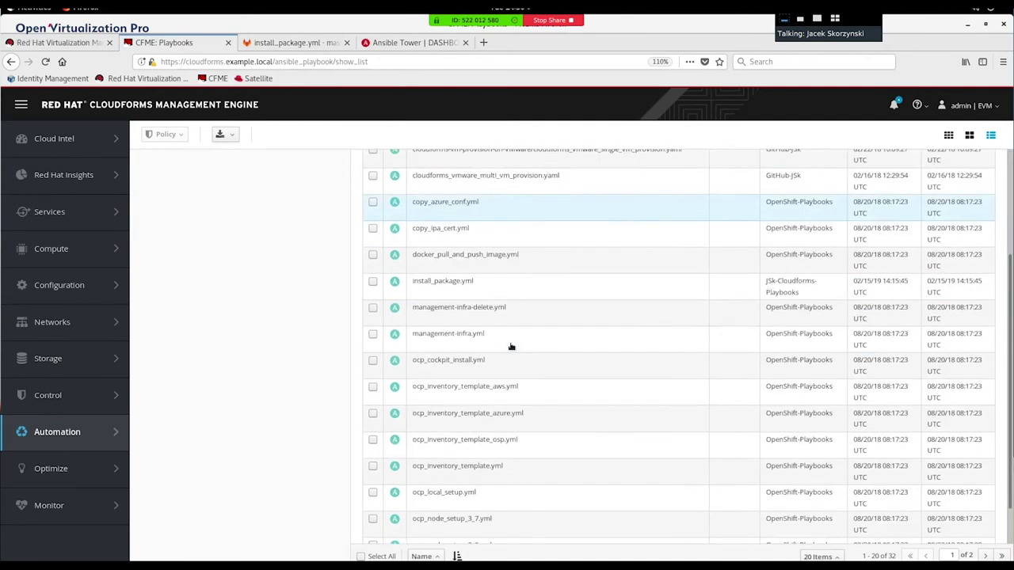
{"action": "scroll", "coordinate": [511, 346], "scroll_direction": "up", "scroll_amount": 4}
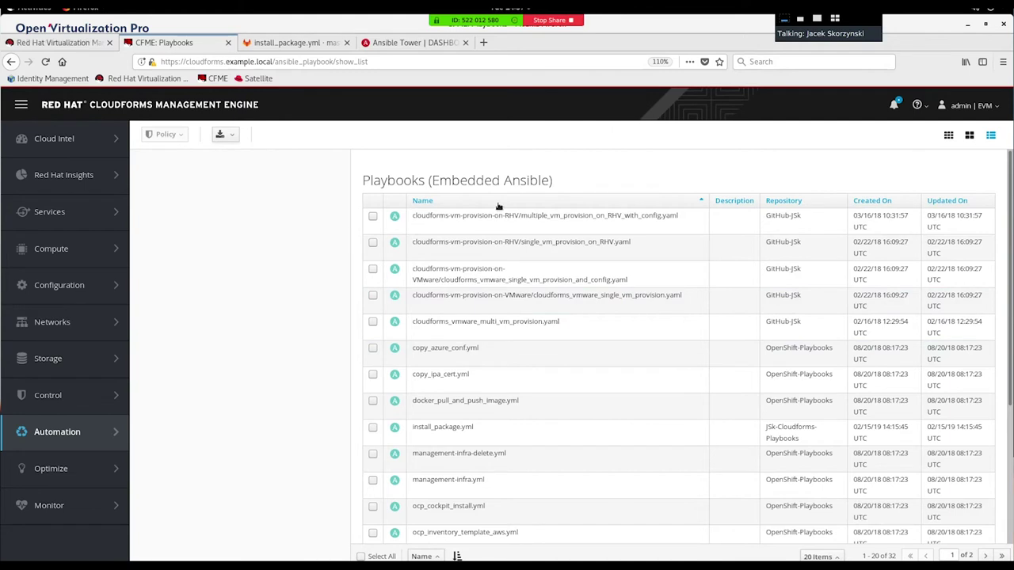
{"action": "mouse_move", "coordinate": [40, 435]}
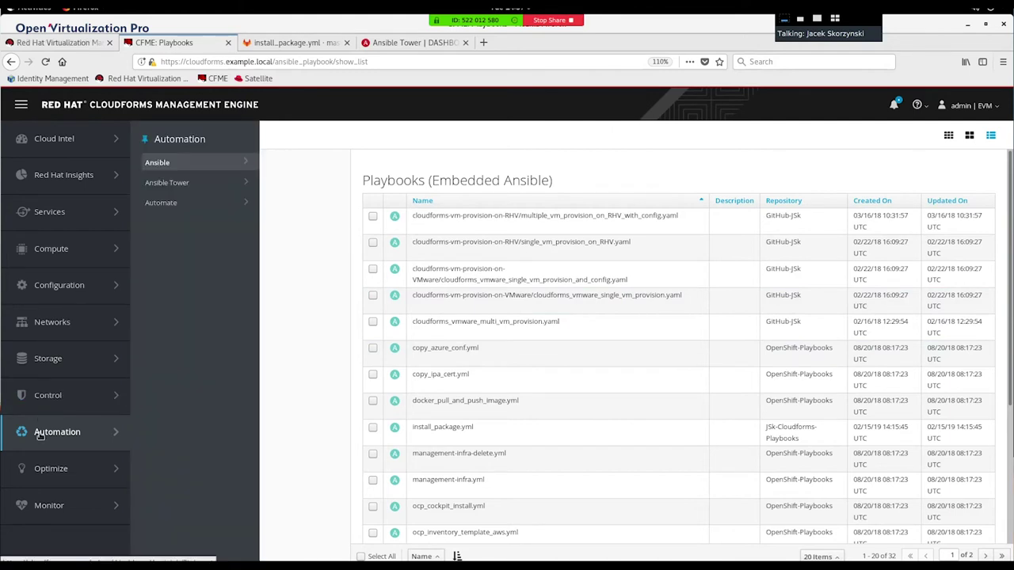
{"action": "mouse_move", "coordinate": [175, 184]}
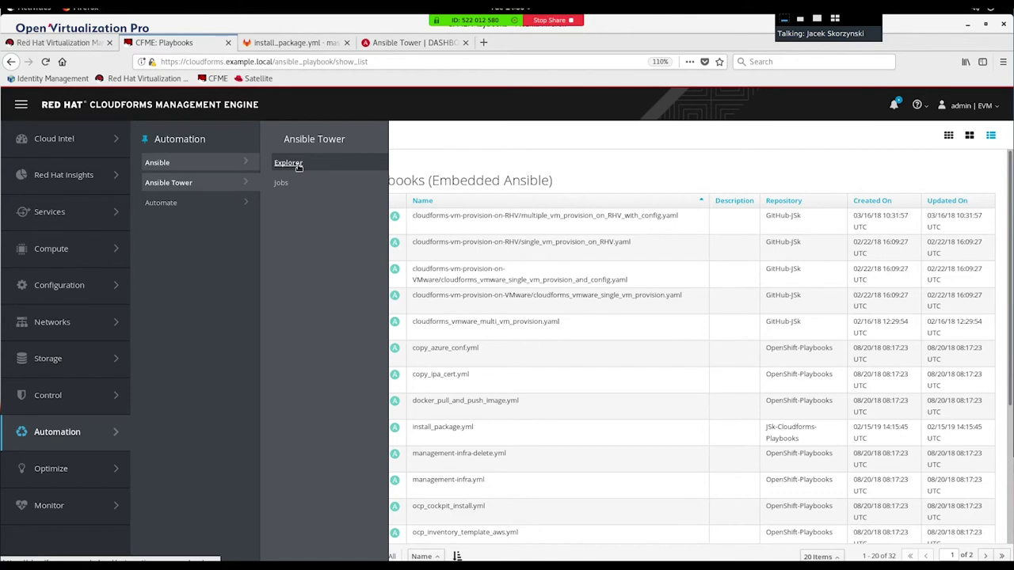
Step: Review the Tower.example.local provider in the Ansible Tower explorer, then view the Tower dashboard
{"action": "left_click", "coordinate": [297, 165]}
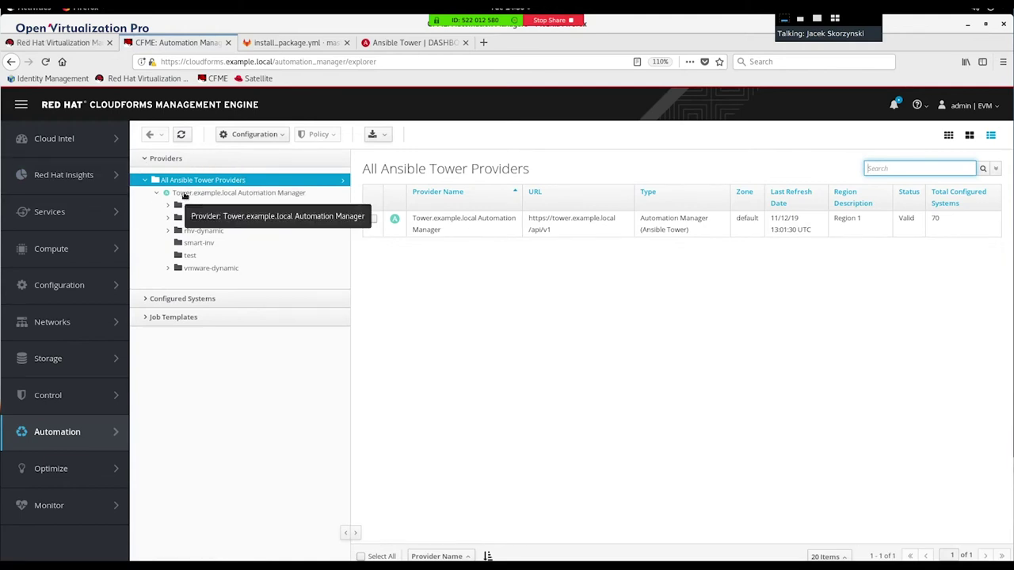
{"action": "left_click", "coordinate": [402, 46]}
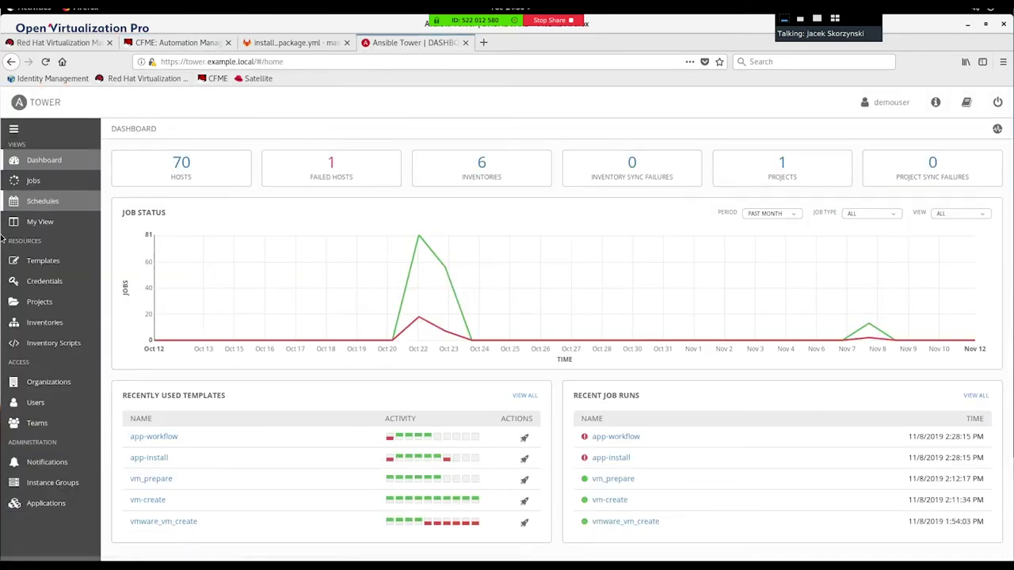
Step: Browse Tower's job templates and inventories, then return to the CloudForms Ansible Tower providers list
{"action": "left_click", "coordinate": [43, 264]}
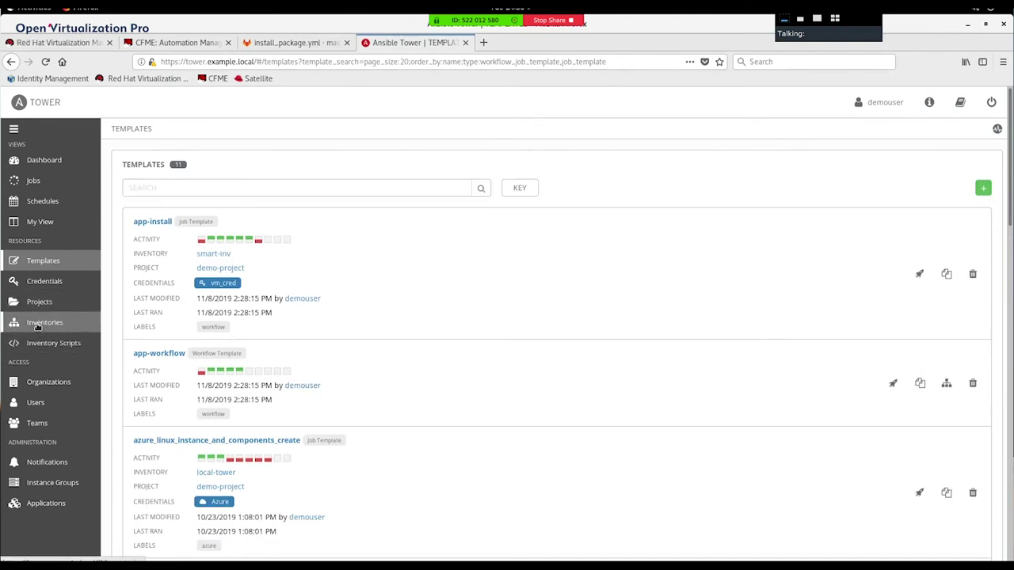
{"action": "left_click", "coordinate": [37, 324]}
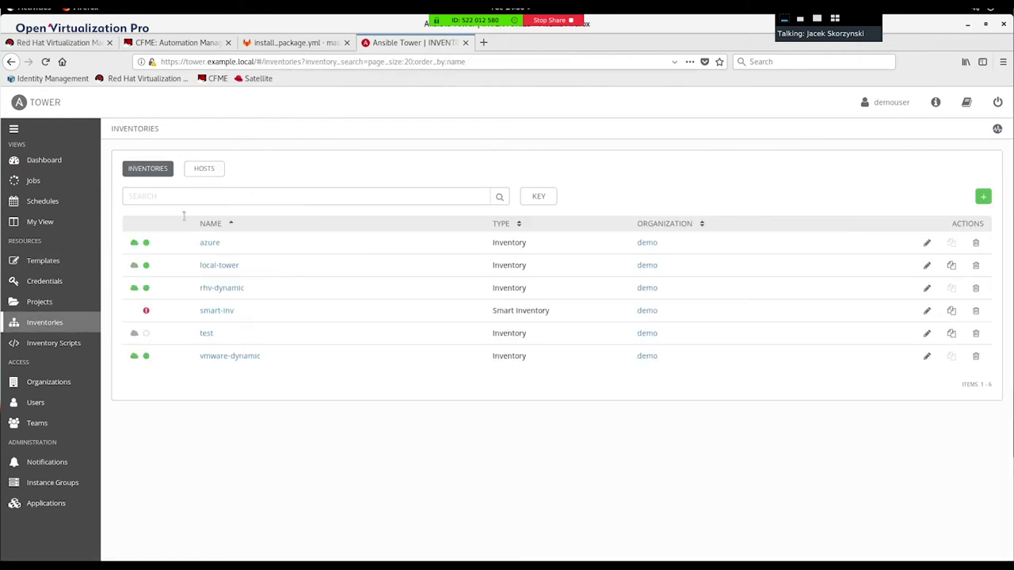
{"action": "mouse_move", "coordinate": [375, 27]}
{"action": "left_click", "coordinate": [178, 41]}
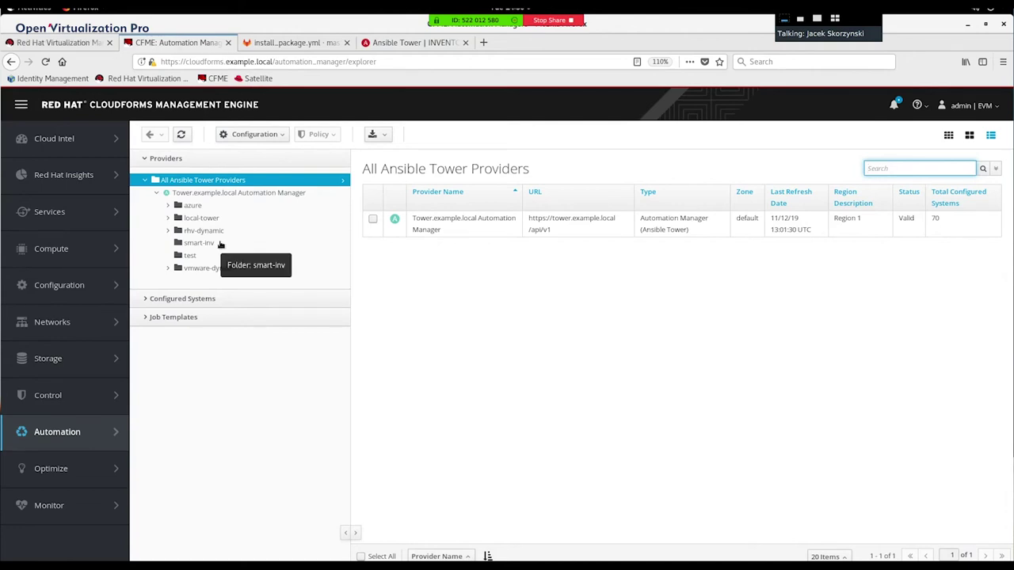
Step: Inspect Configured Systems and the ten Tower.example.local job templates, then view Tower's Templates page
{"action": "left_click", "coordinate": [156, 301]}
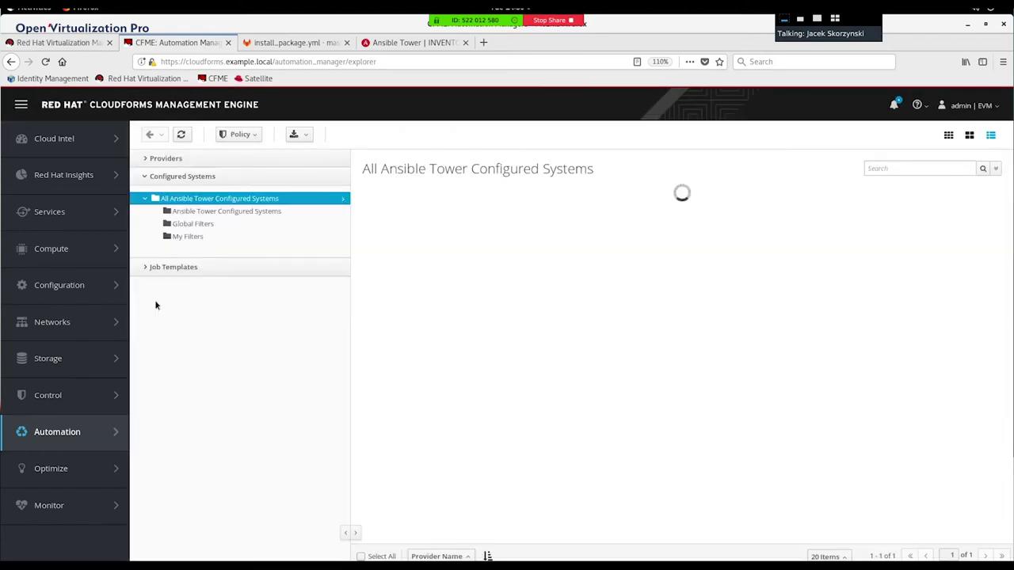
{"action": "left_click", "coordinate": [165, 268]}
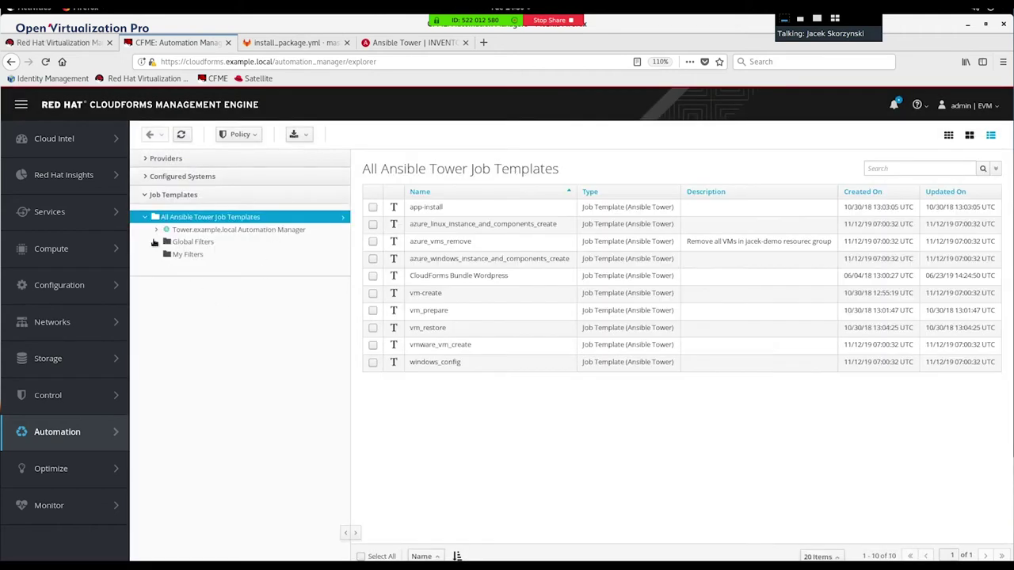
{"action": "left_click", "coordinate": [156, 230]}
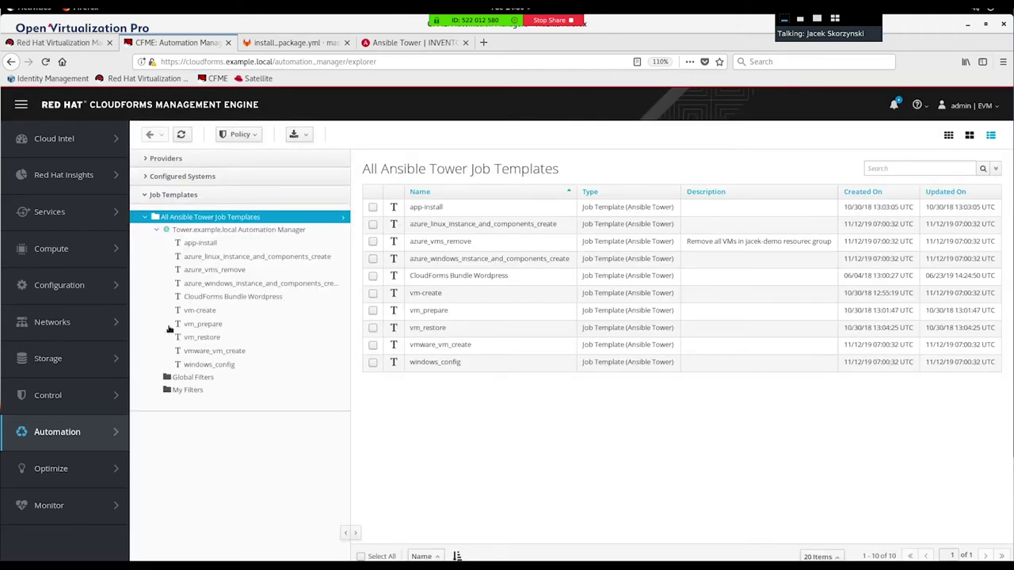
{"action": "left_click", "coordinate": [402, 45]}
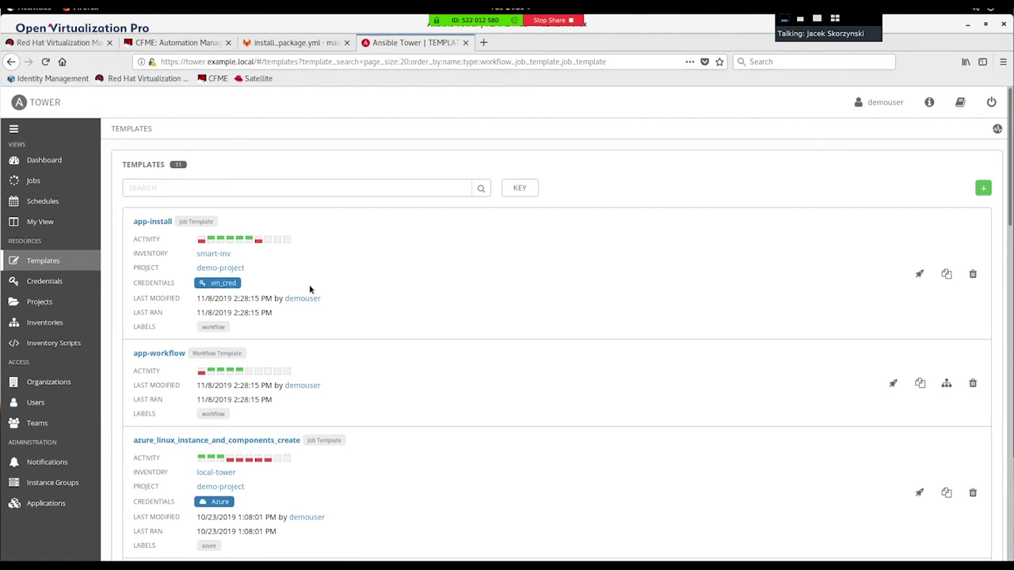
Step: Go back to the CFME: Automation Manager tab with the job templates view
{"action": "left_click", "coordinate": [193, 44]}
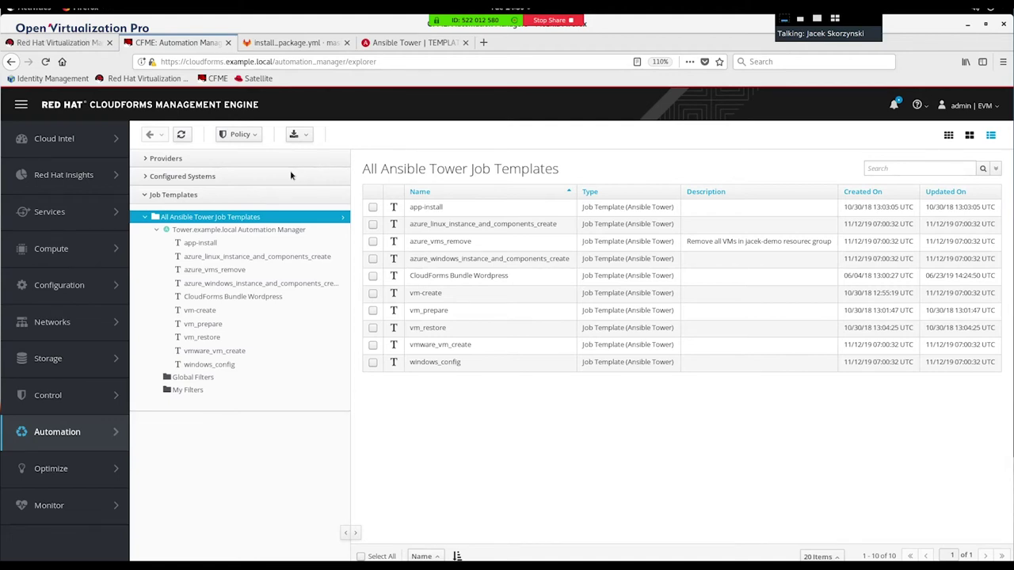
Step: Open the Add a new Provider form from Providers > Configuration, then cancel it
{"action": "left_click", "coordinate": [166, 159]}
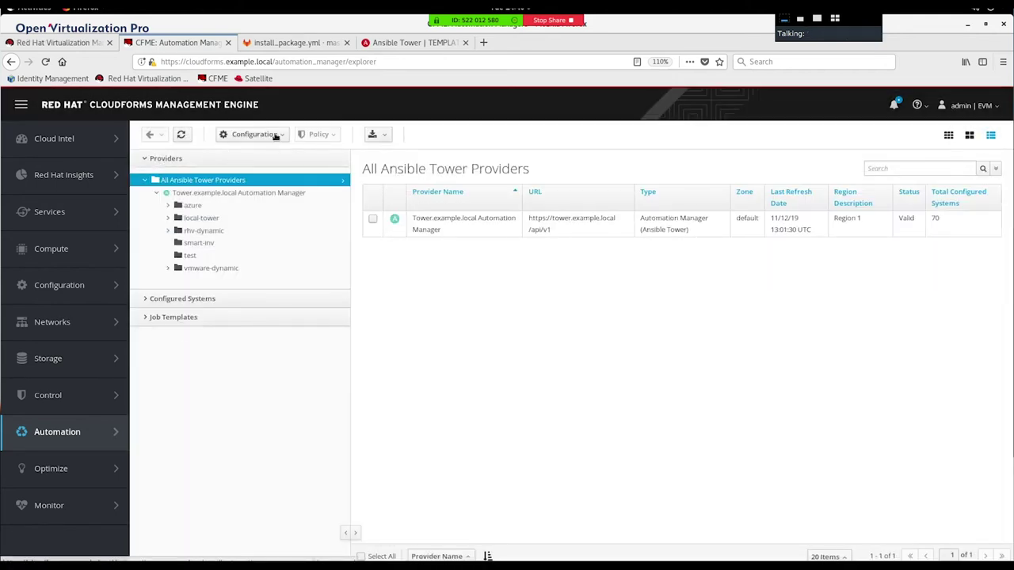
{"action": "left_click", "coordinate": [275, 136]}
{"action": "left_click", "coordinate": [265, 171]}
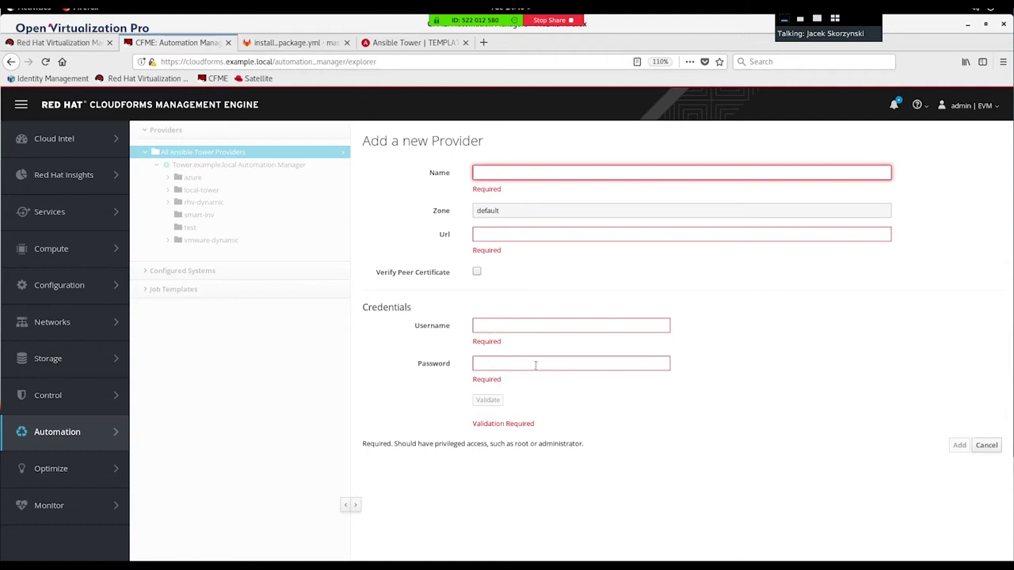
{"action": "left_click", "coordinate": [986, 445]}
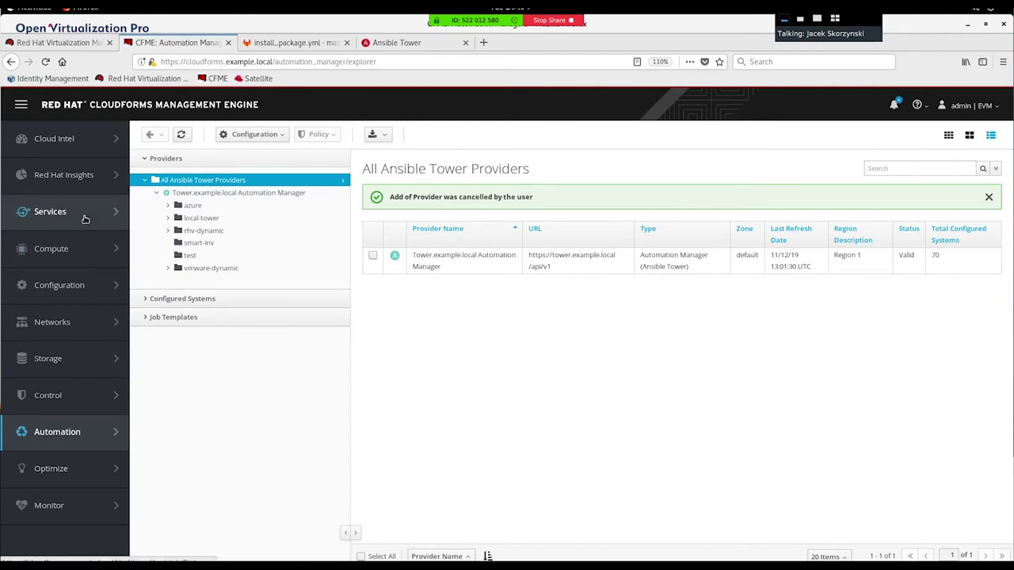
{"action": "mouse_move", "coordinate": [86, 219]}
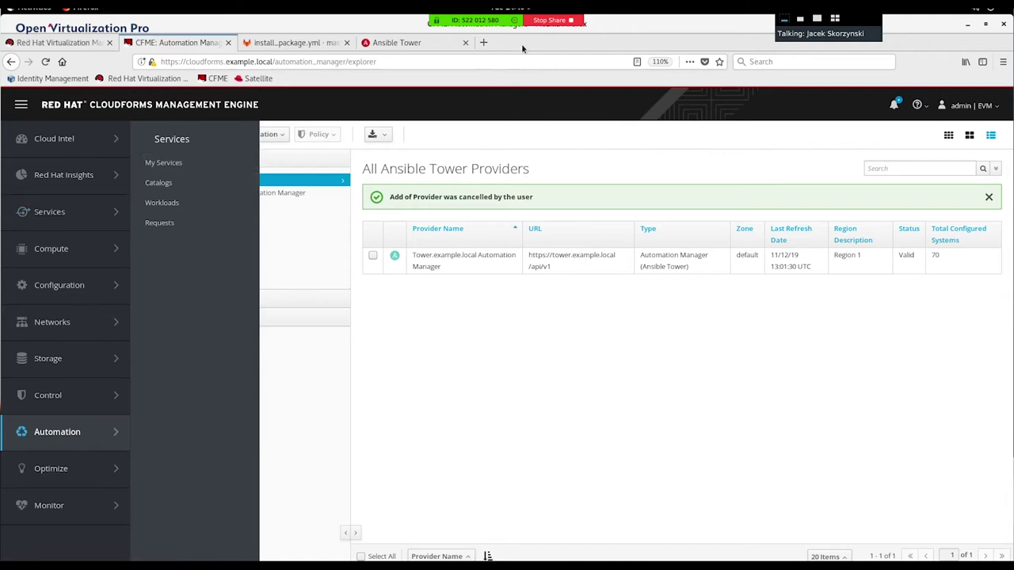
Step: Load cloudforms.example.local/self_service in a new Firefox private window
{"action": "left_click", "coordinate": [485, 43]}
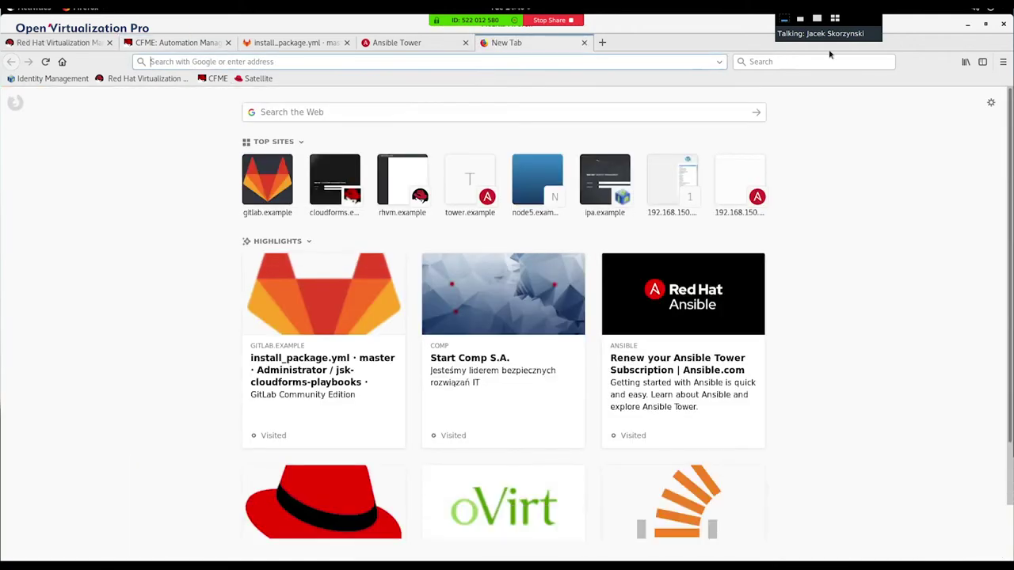
{"action": "left_click", "coordinate": [1004, 64]}
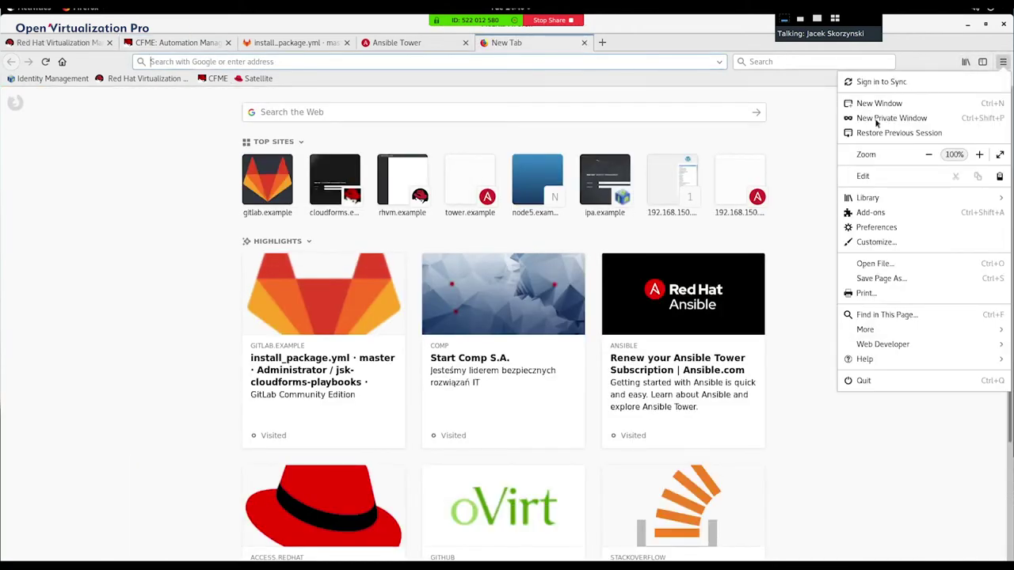
{"action": "left_click", "coordinate": [780, 120]}
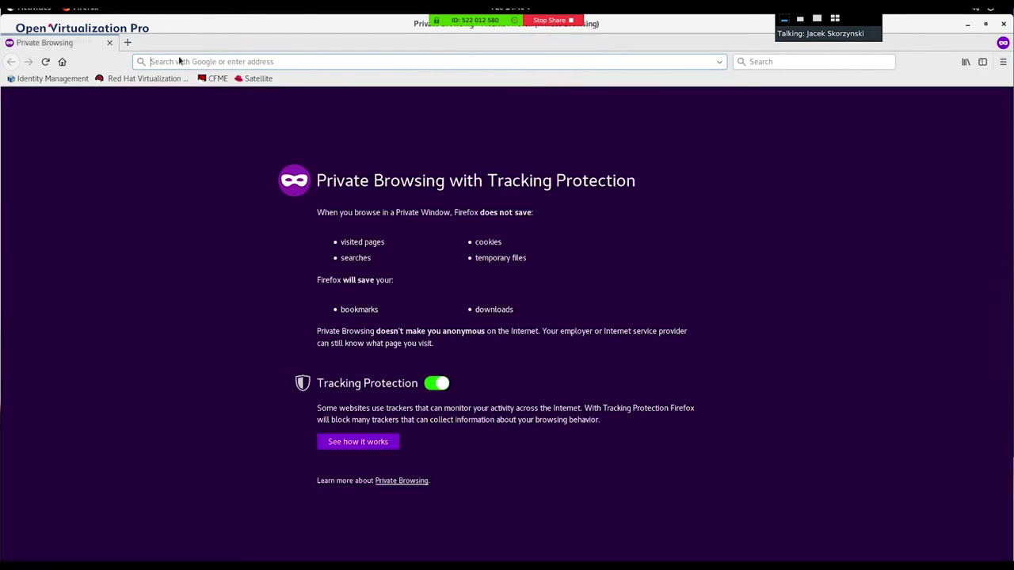
{"action": "left_click", "coordinate": [179, 61]}
{"action": "type", "text": "cloudforms.example.local/"}
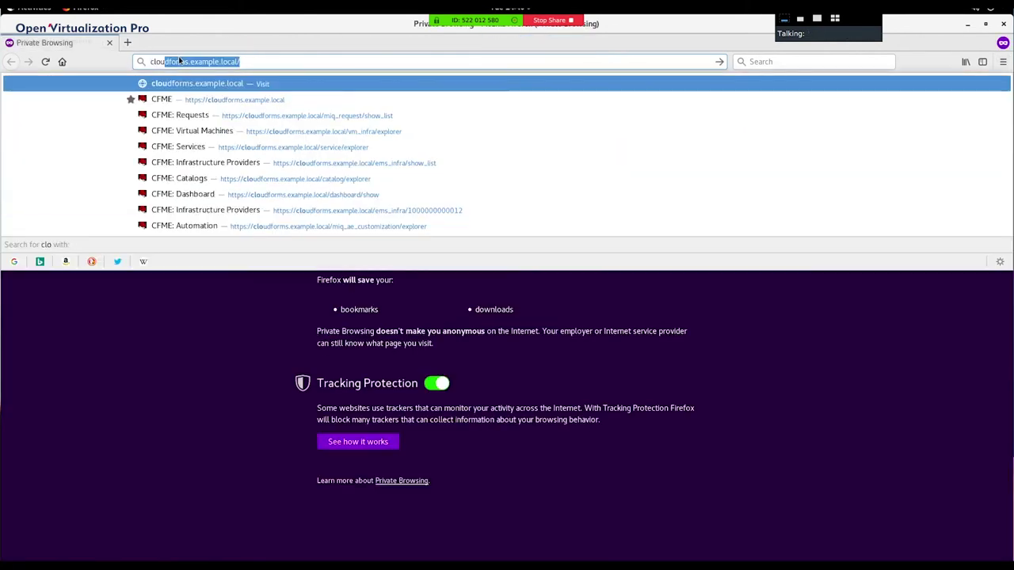
{"action": "type", "text": "self_"}
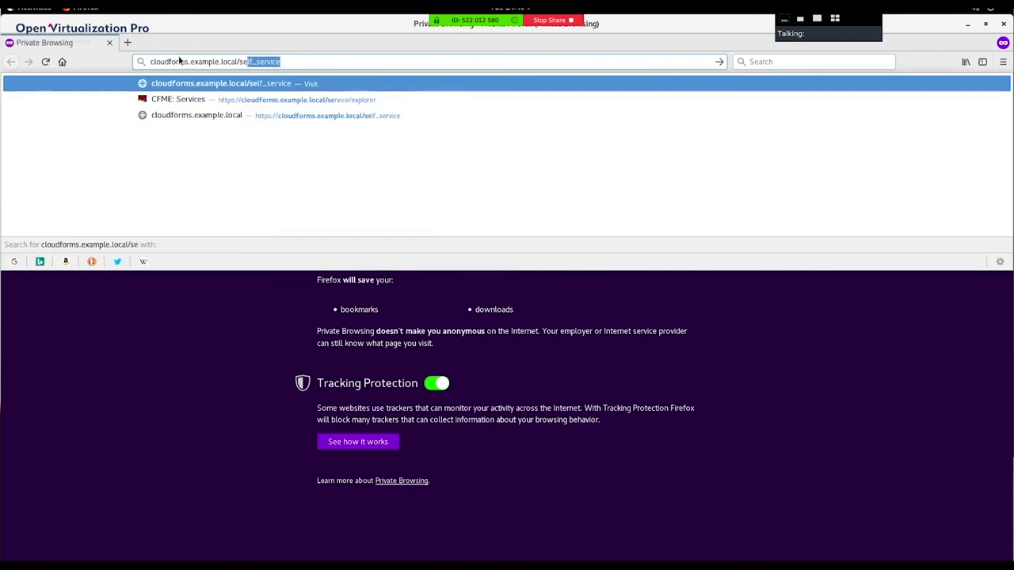
{"action": "type", "text": "service"}
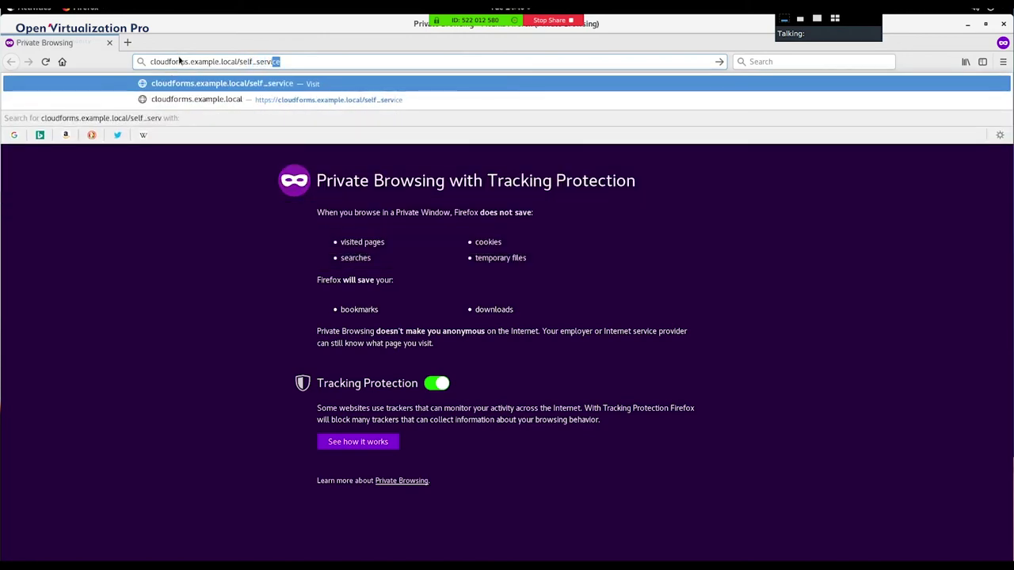
{"action": "key", "text": "Return"}
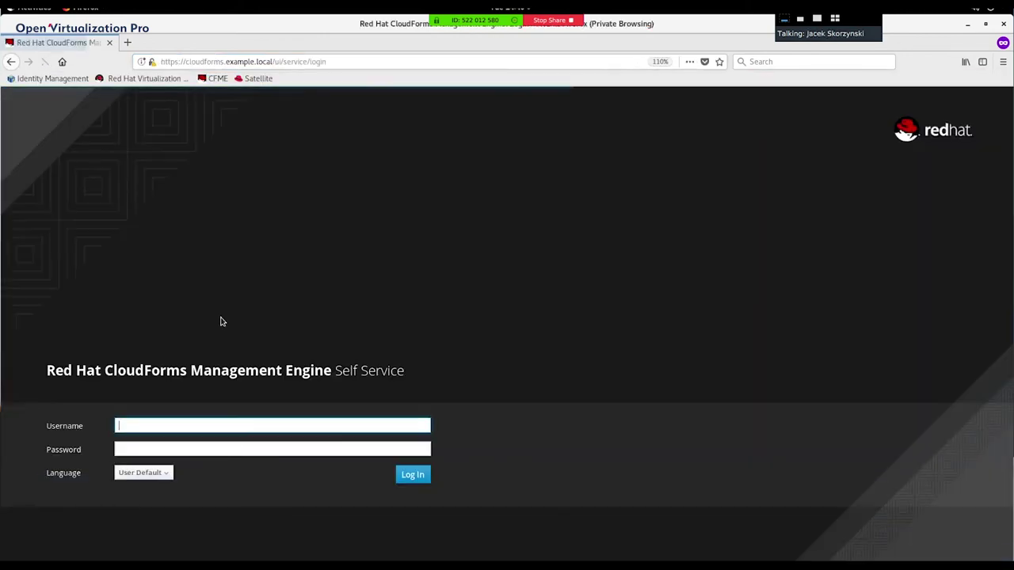
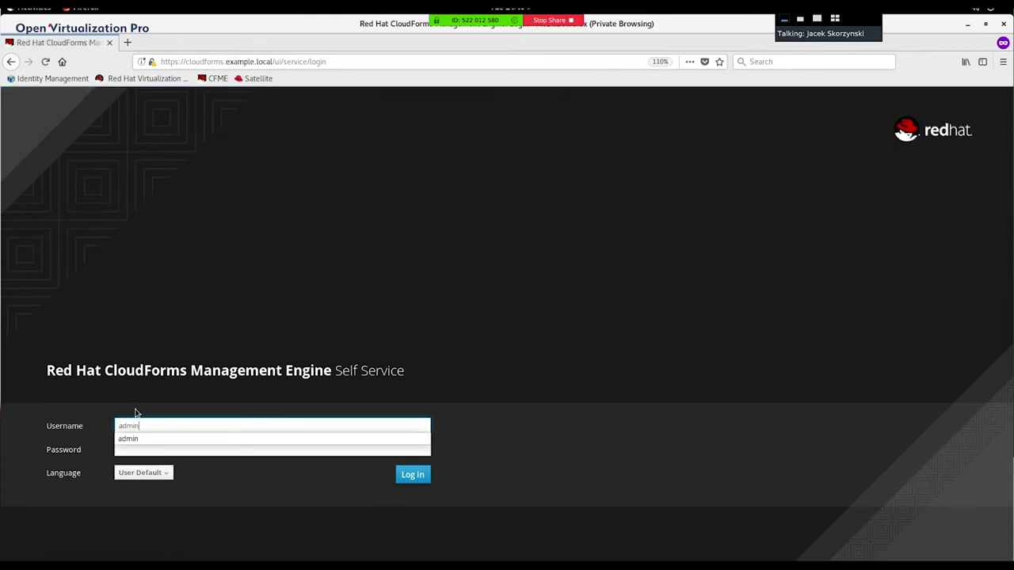
Step: Enter the administrator username and the account password in the Self Service login form
{"action": "key", "text": "Tab"}
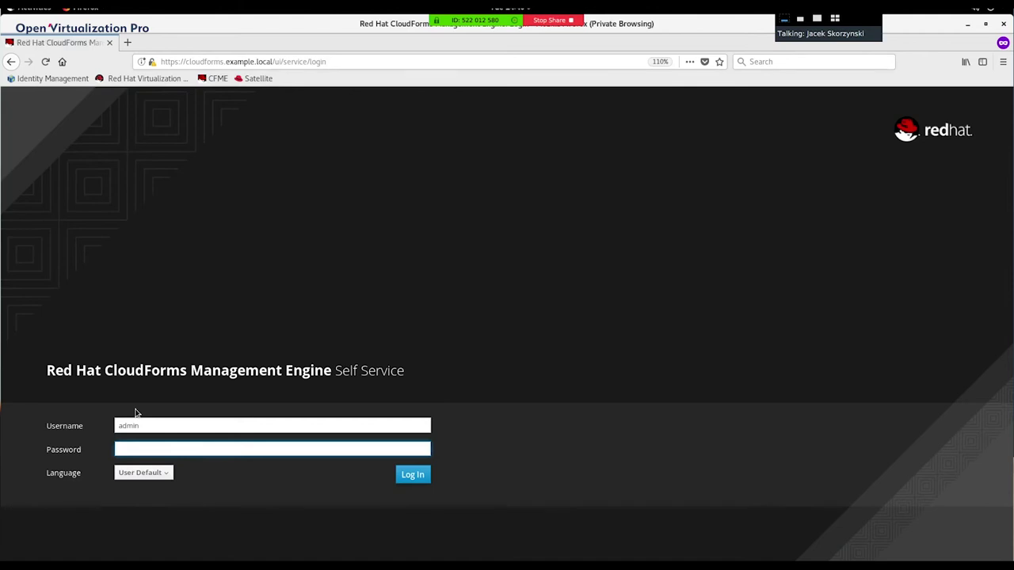
Step: Log in to Self Service and open the Service Catalog listing 8 items
{"action": "key", "text": "Return"}
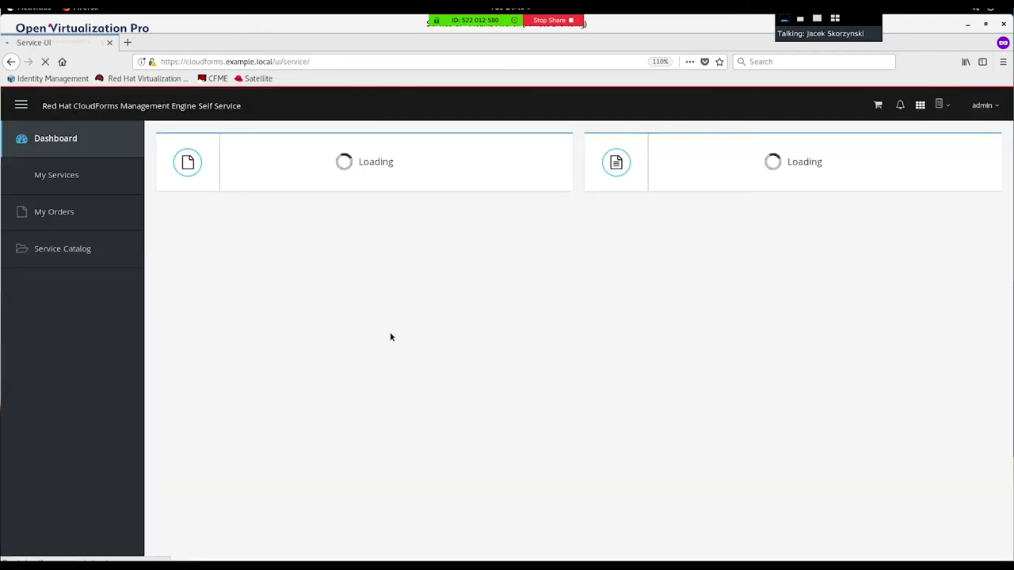
{"action": "left_click", "coordinate": [61, 251]}
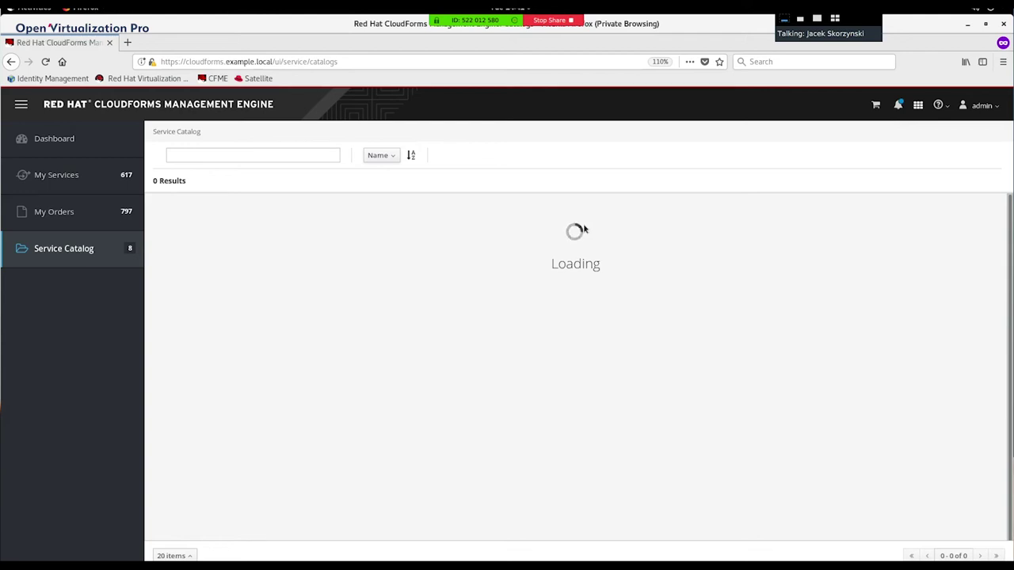
{"action": "key", "text": "alt+Tab"}
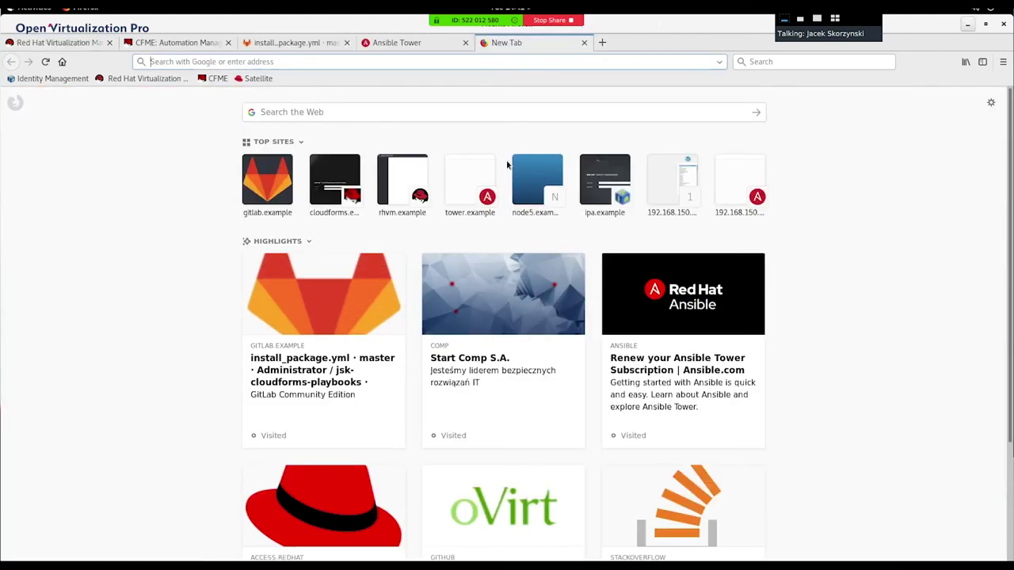
{"action": "left_click", "coordinate": [34, 8]}
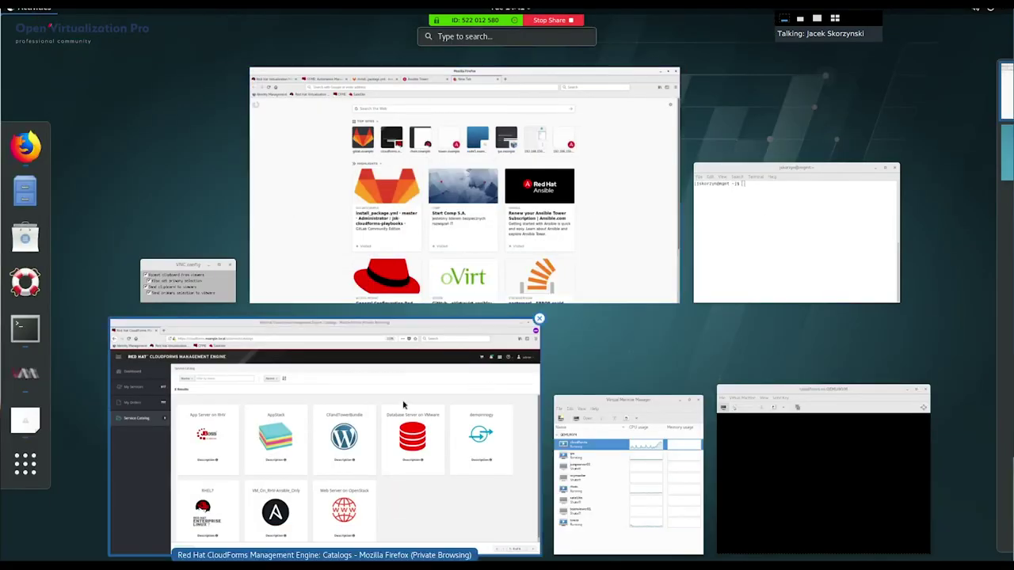
Step: Browse the eight catalog items in the private window, then return to the main Firefox window
{"action": "left_click", "coordinate": [387, 378]}
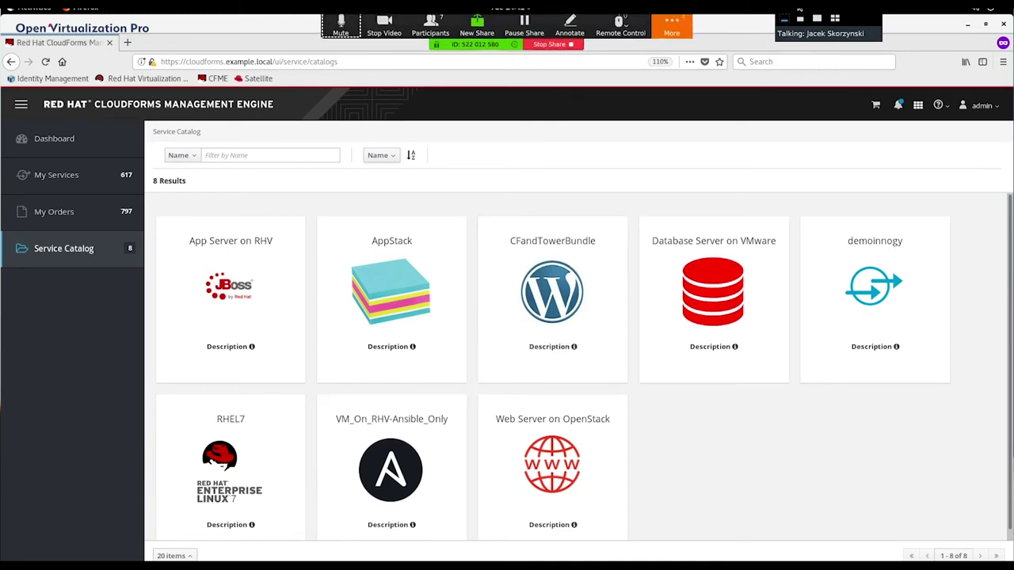
{"action": "left_click", "coordinate": [966, 25]}
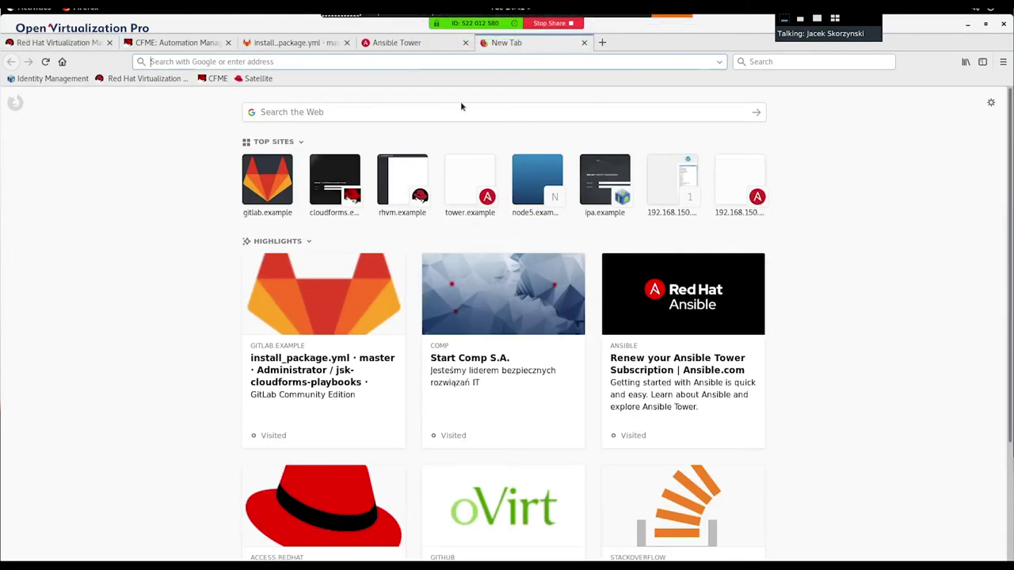
Step: Pass through the Ansible Tower tab back to the CFME All Ansible Tower Providers page
{"action": "left_click", "coordinate": [396, 43]}
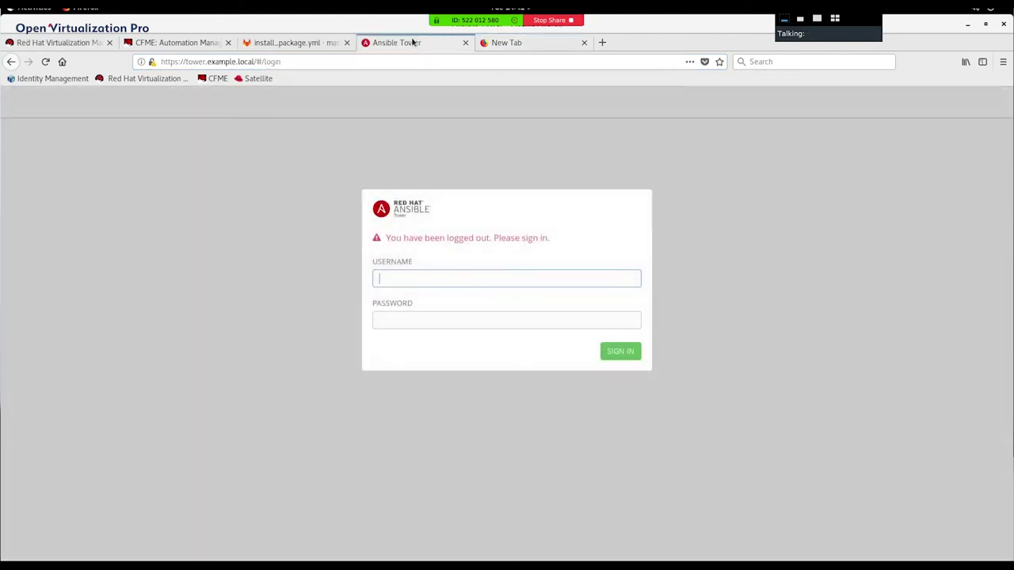
{"action": "left_click", "coordinate": [168, 46]}
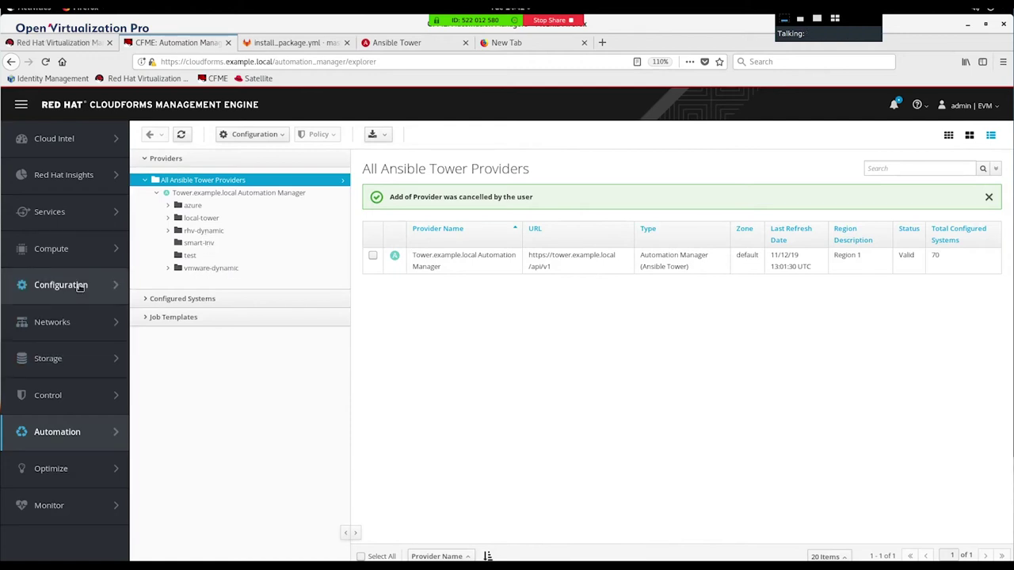
Step: Open Services > Catalogs and list all 21 service catalog items
{"action": "mouse_move", "coordinate": [75, 224]}
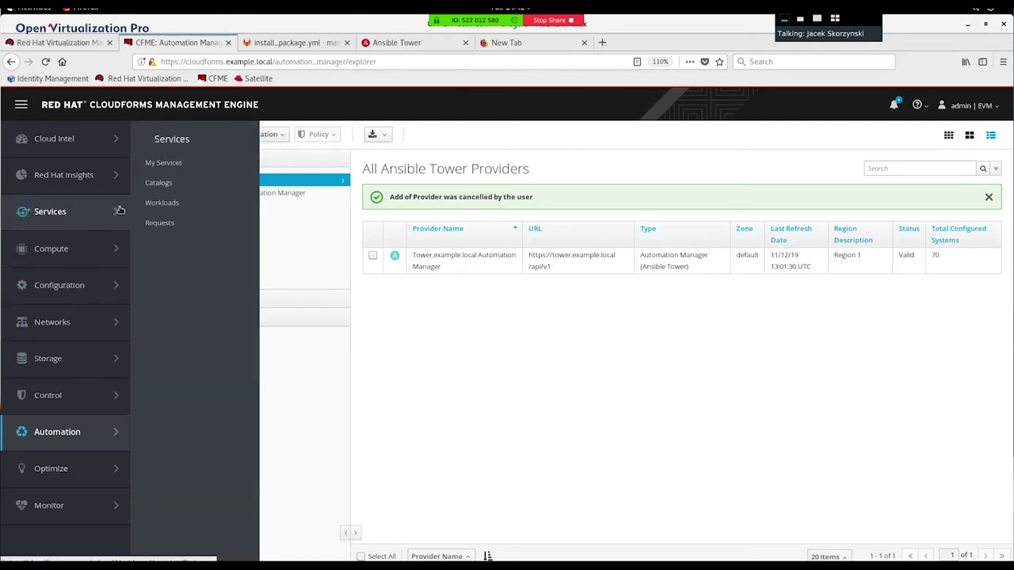
{"action": "left_click", "coordinate": [165, 184]}
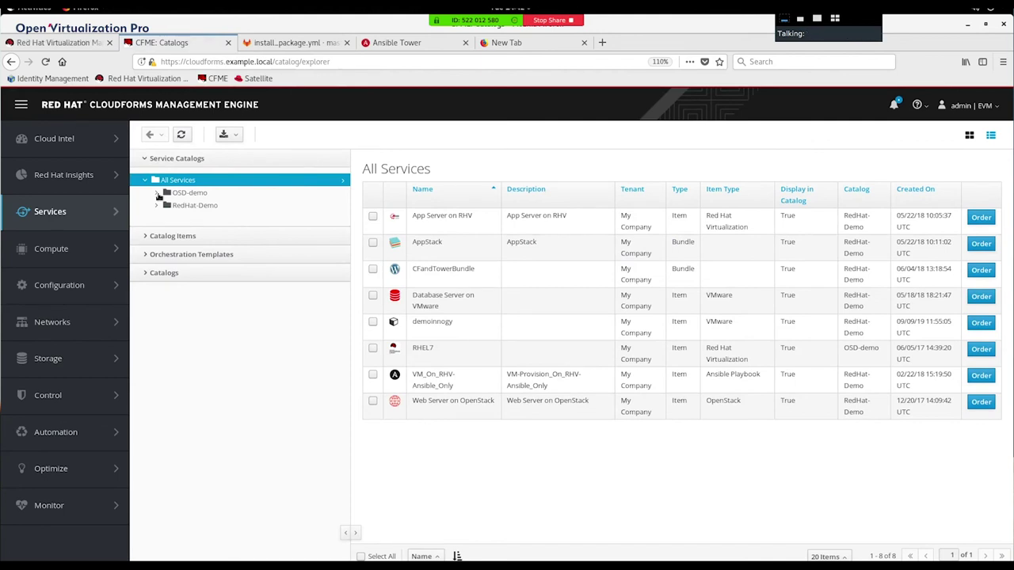
{"action": "left_click", "coordinate": [161, 237]}
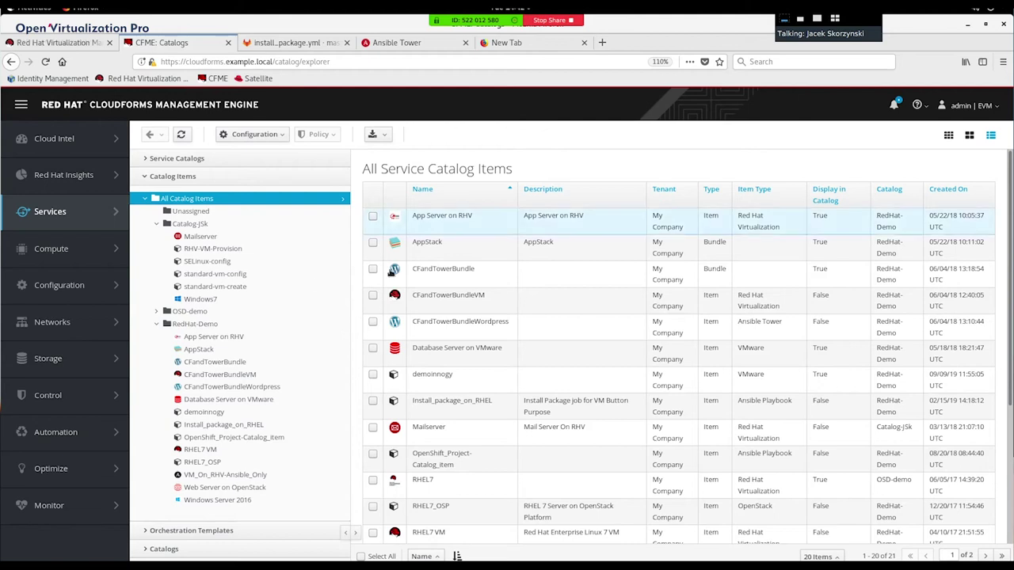
Step: Start a new Red Hat Virtualization catalog item named StorwareDemo
{"action": "left_click", "coordinate": [268, 135]}
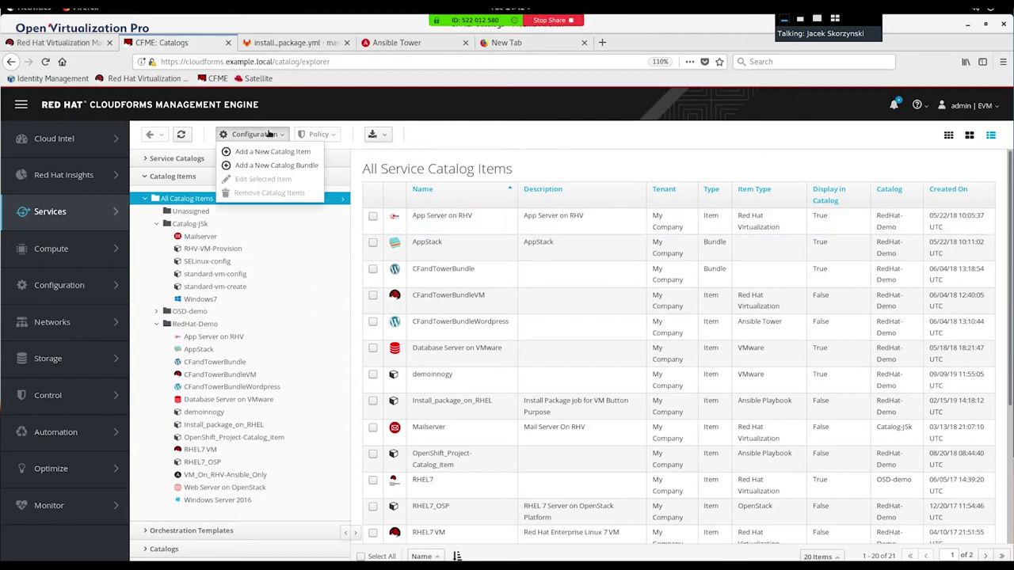
{"action": "left_click", "coordinate": [261, 151]}
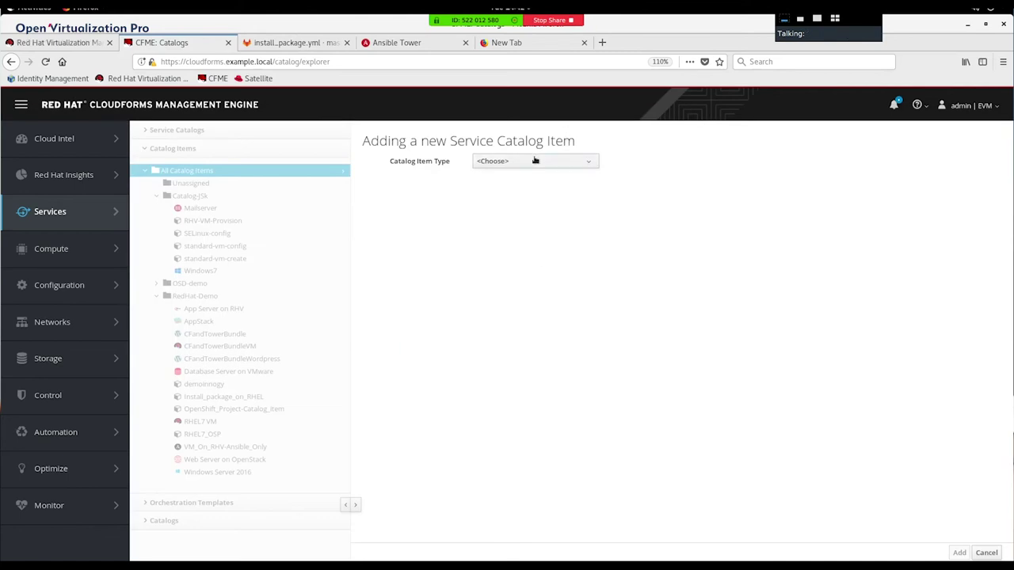
{"action": "left_click", "coordinate": [535, 161]}
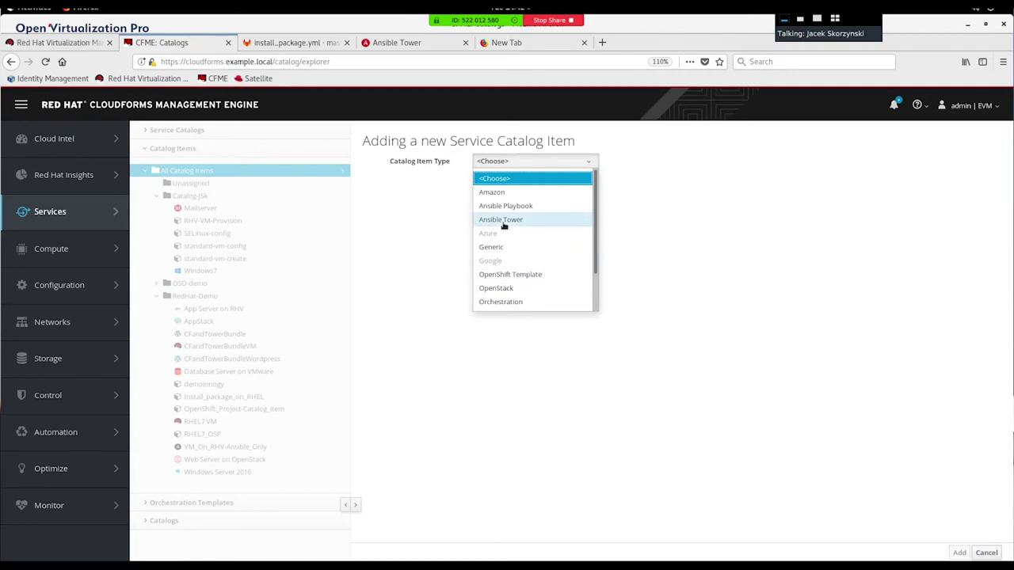
{"action": "scroll", "coordinate": [536, 273], "scroll_direction": "down", "scroll_amount": 1}
{"action": "scroll", "coordinate": [536, 273], "scroll_direction": "down", "scroll_amount": 1}
{"action": "left_click", "coordinate": [507, 276]}
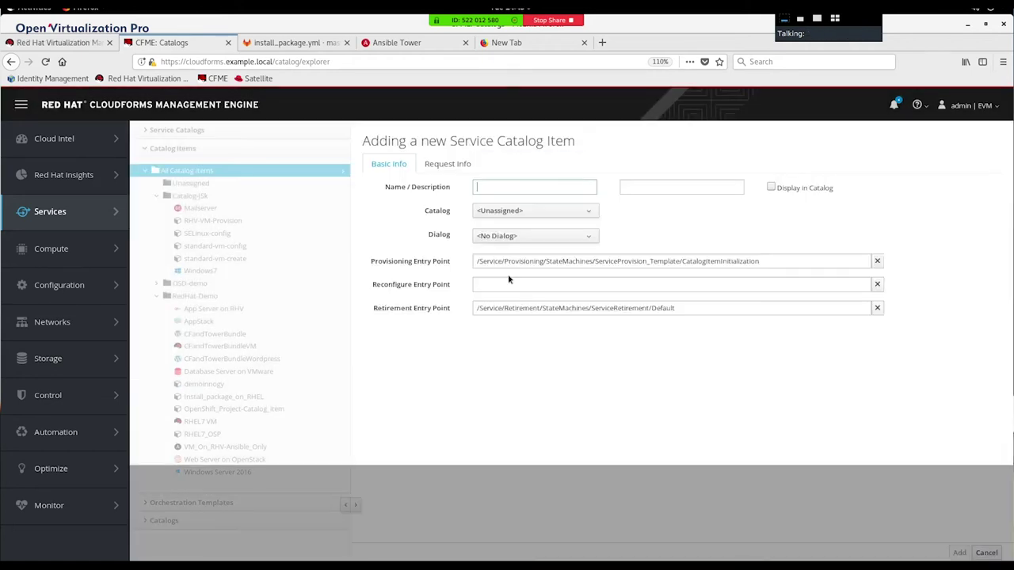
{"action": "left_click", "coordinate": [536, 188]}
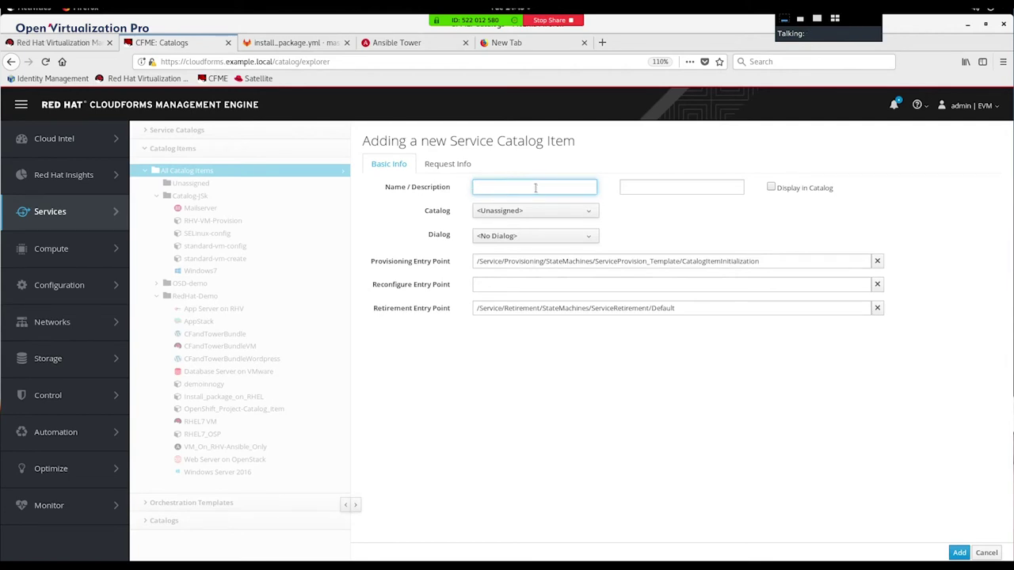
{"action": "type", "text": "StorwareDemo"}
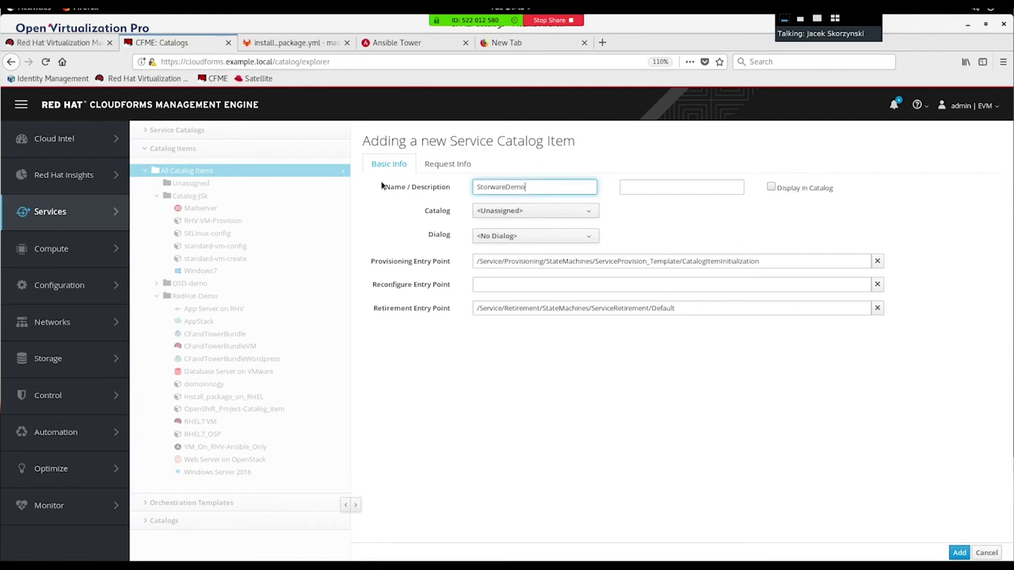
Step: Display the item in the catalog, assigned to RedHat-Demo with the VM Provisioning Dialog
{"action": "left_click", "coordinate": [771, 187]}
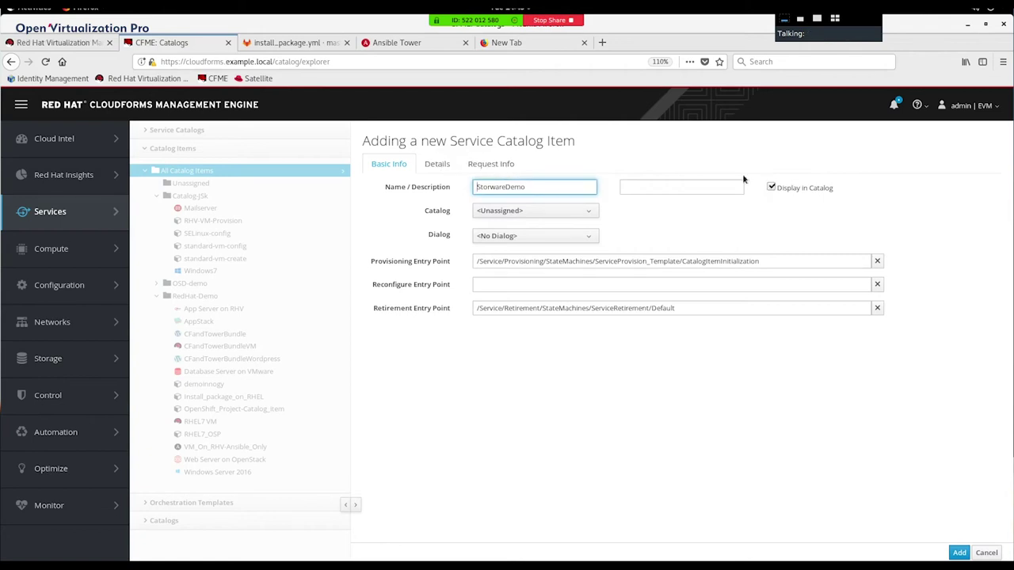
{"action": "left_click", "coordinate": [552, 212]}
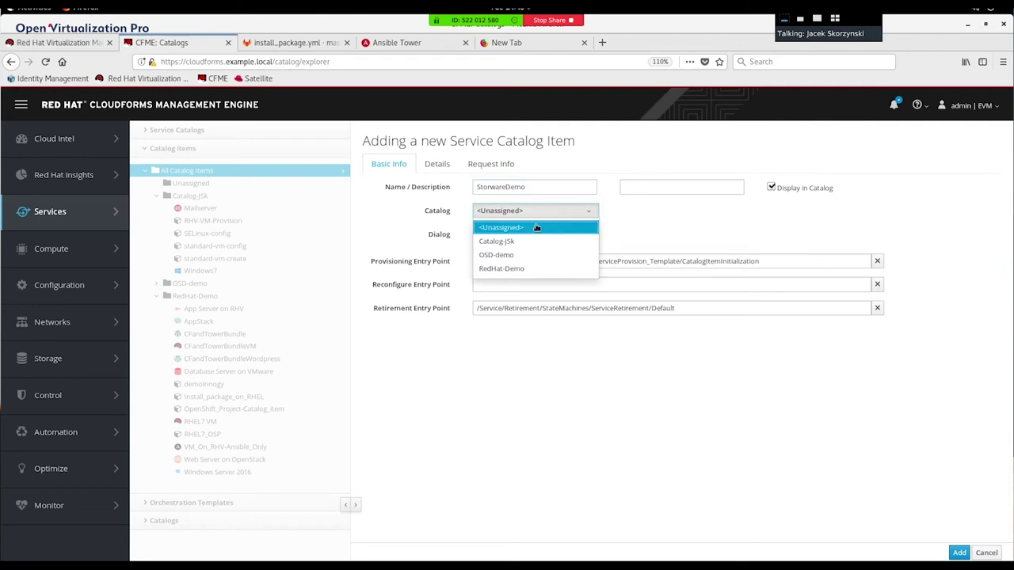
{"action": "left_click", "coordinate": [502, 269]}
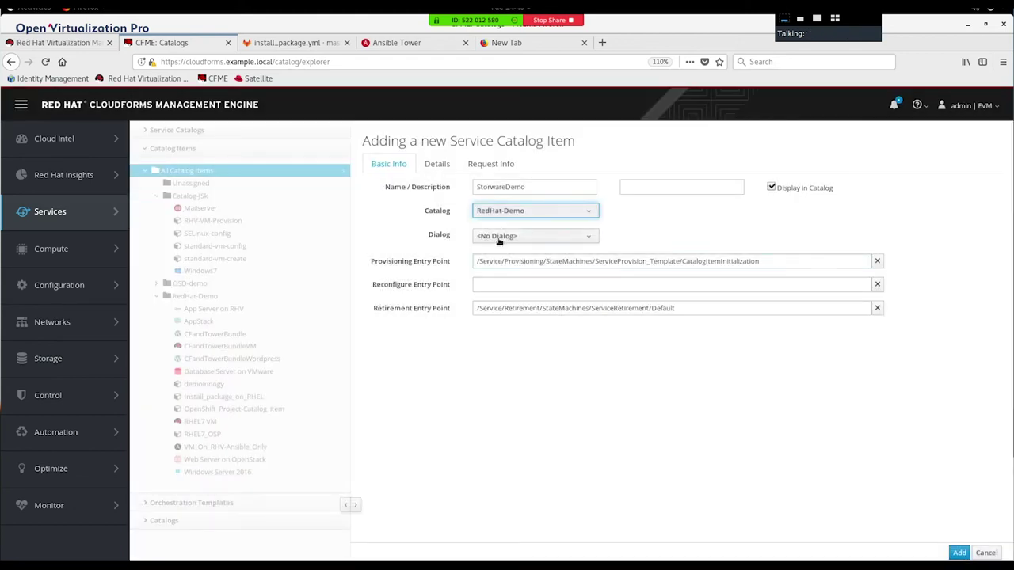
{"action": "left_click", "coordinate": [500, 238]}
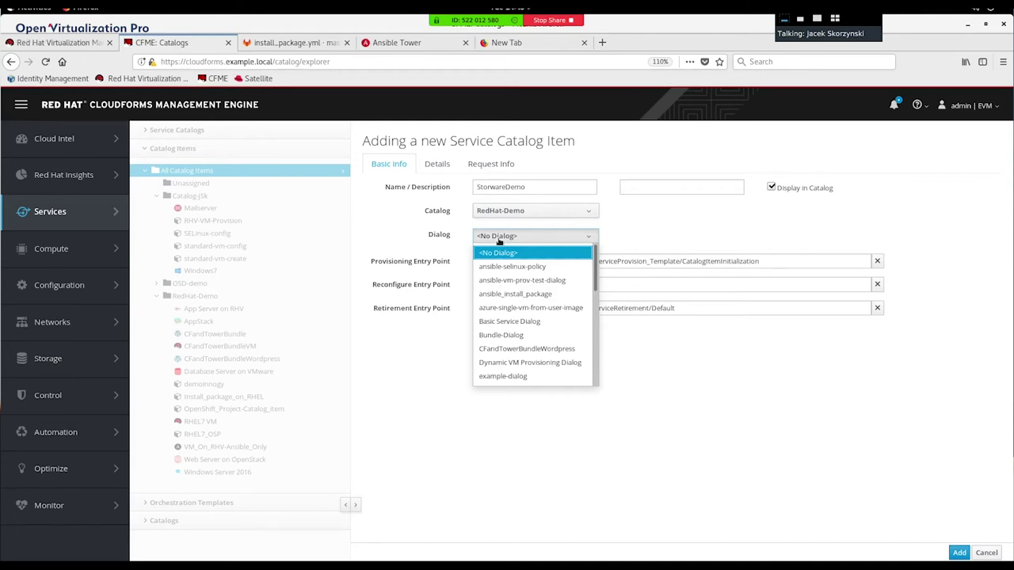
{"action": "scroll", "coordinate": [538, 325], "scroll_direction": "down", "scroll_amount": 3}
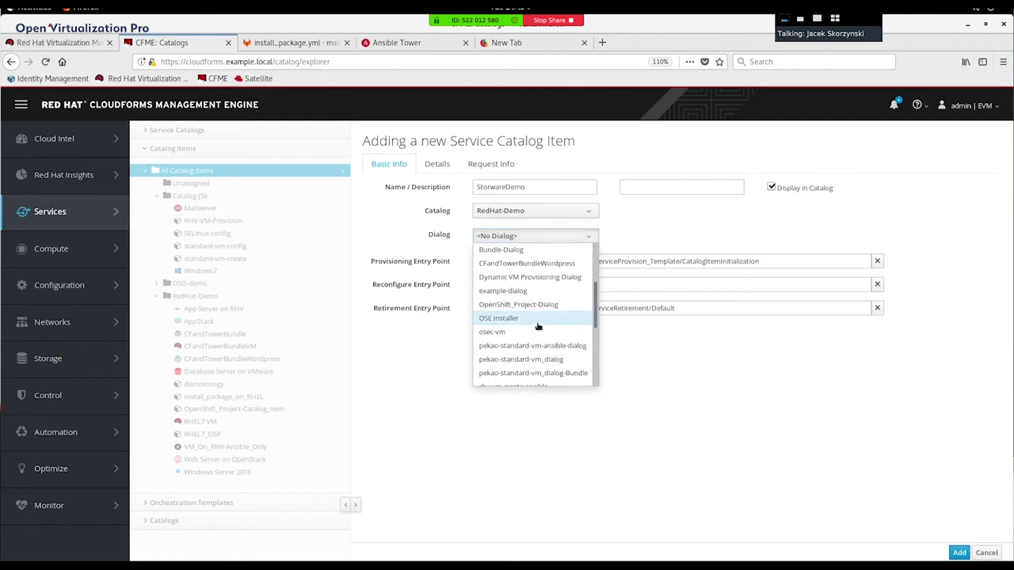
{"action": "scroll", "coordinate": [507, 337], "scroll_direction": "down", "scroll_amount": 3}
{"action": "scroll", "coordinate": [502, 338], "scroll_direction": "down", "scroll_amount": 1}
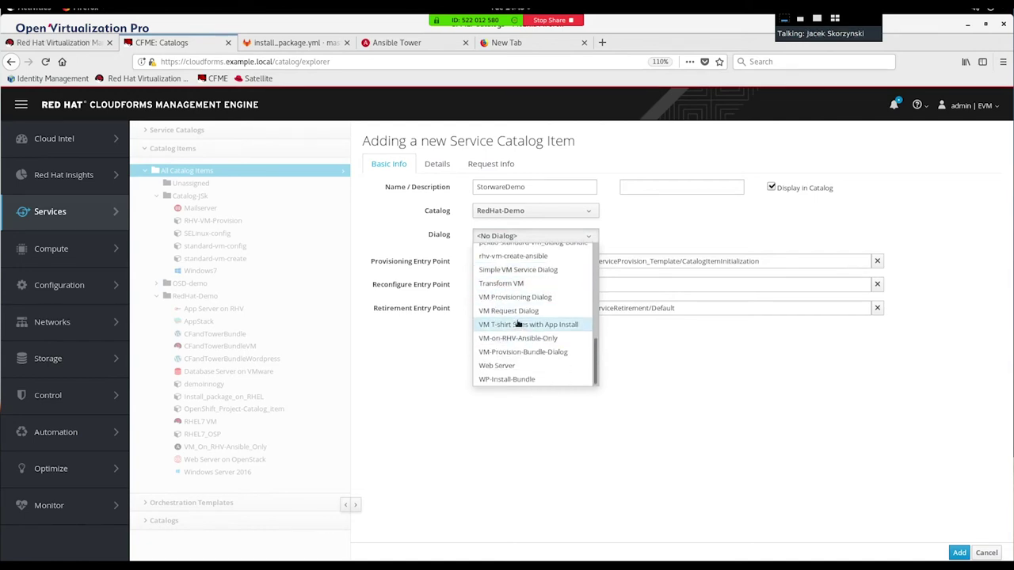
{"action": "left_click", "coordinate": [520, 298]}
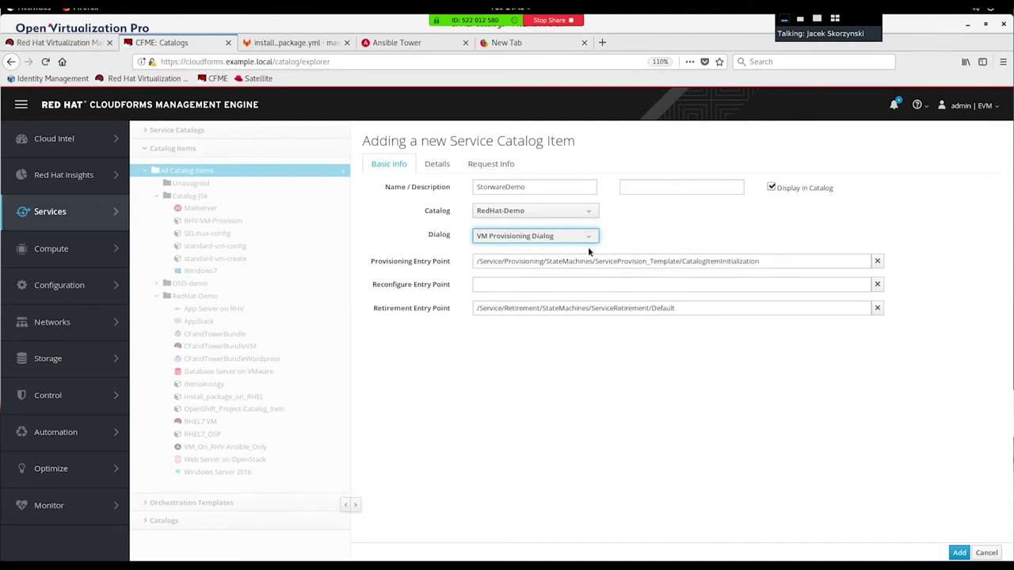
{"action": "left_click", "coordinate": [438, 168]}
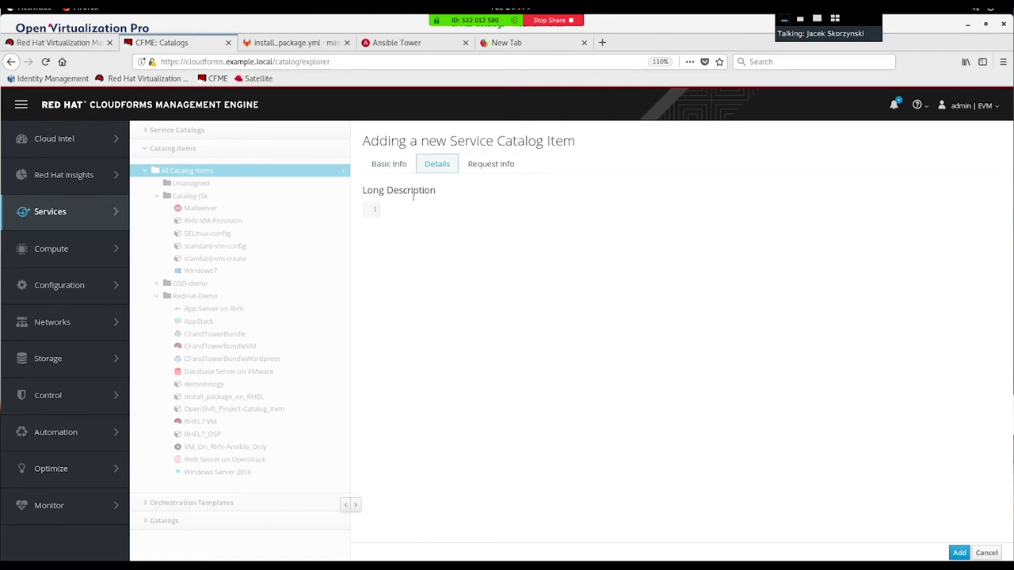
Step: In Request Info, select host4-template as the VM the item provisions
{"action": "left_click", "coordinate": [486, 169]}
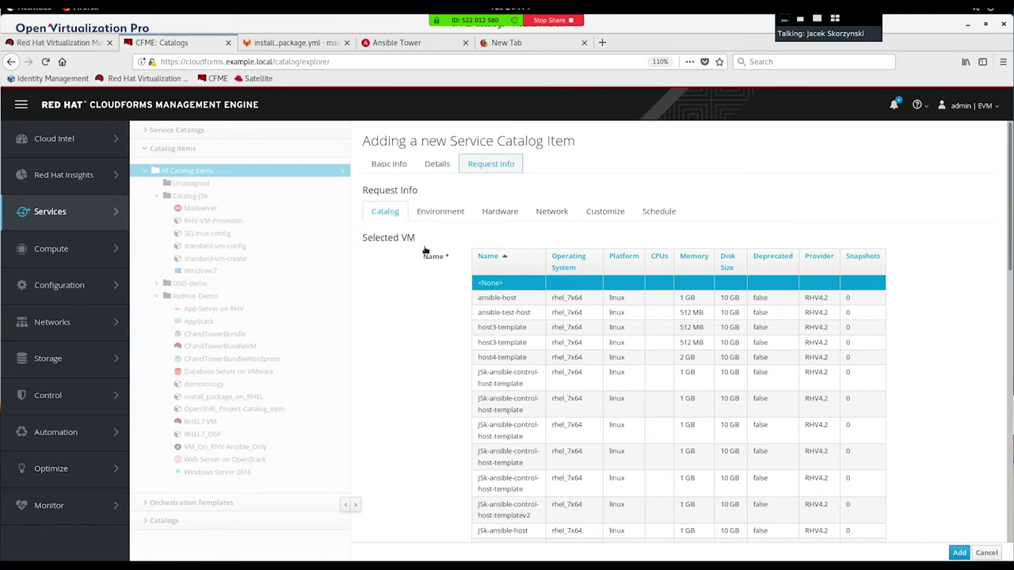
{"action": "scroll", "coordinate": [423, 316], "scroll_direction": "down", "scroll_amount": 2}
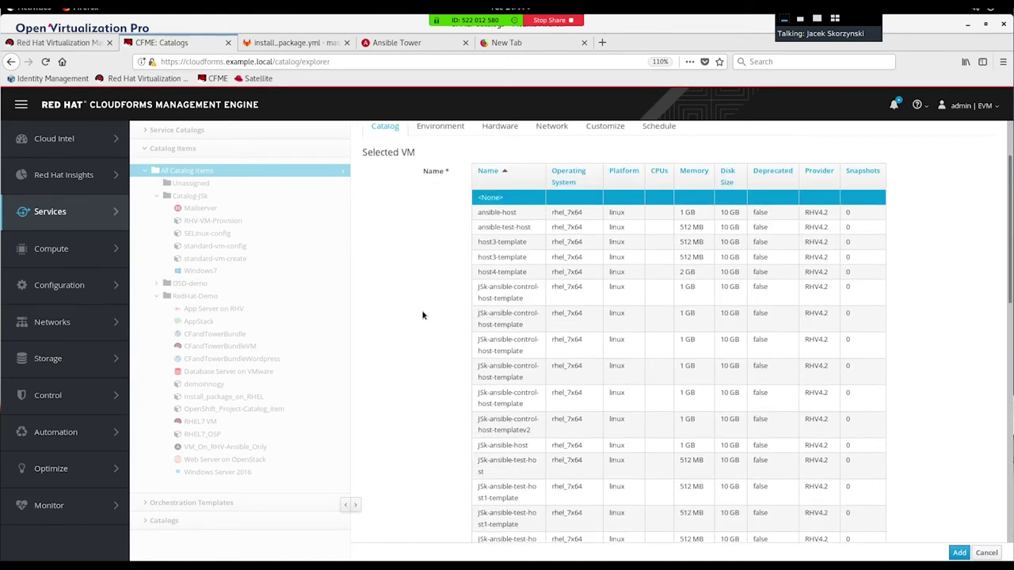
{"action": "left_click", "coordinate": [496, 276]}
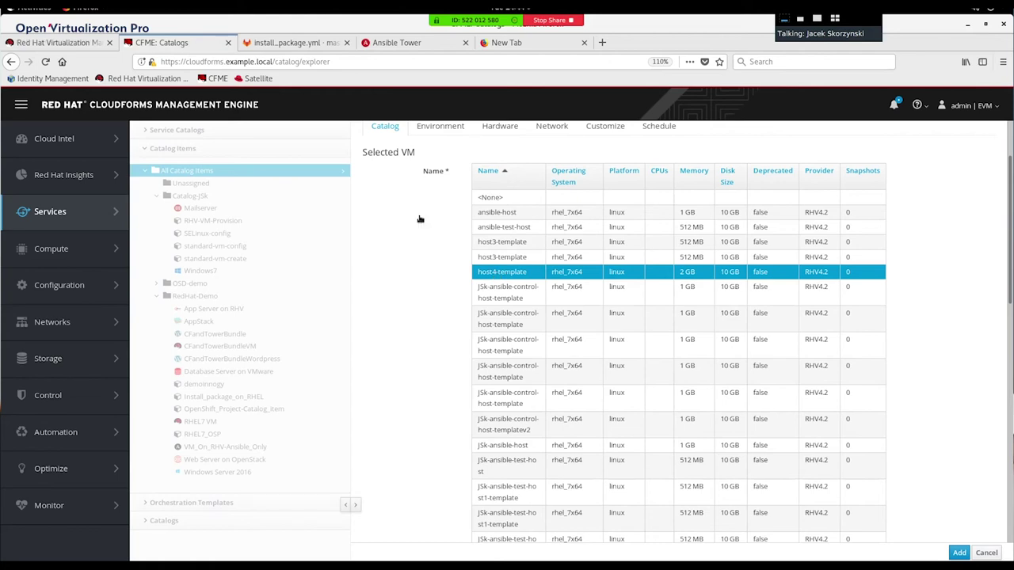
{"action": "left_click", "coordinate": [61, 43]}
Step: Check host4-template in Red Hat Virtualization's Templates list, then return to CloudForms
{"action": "mouse_move", "coordinate": [69, 170]}
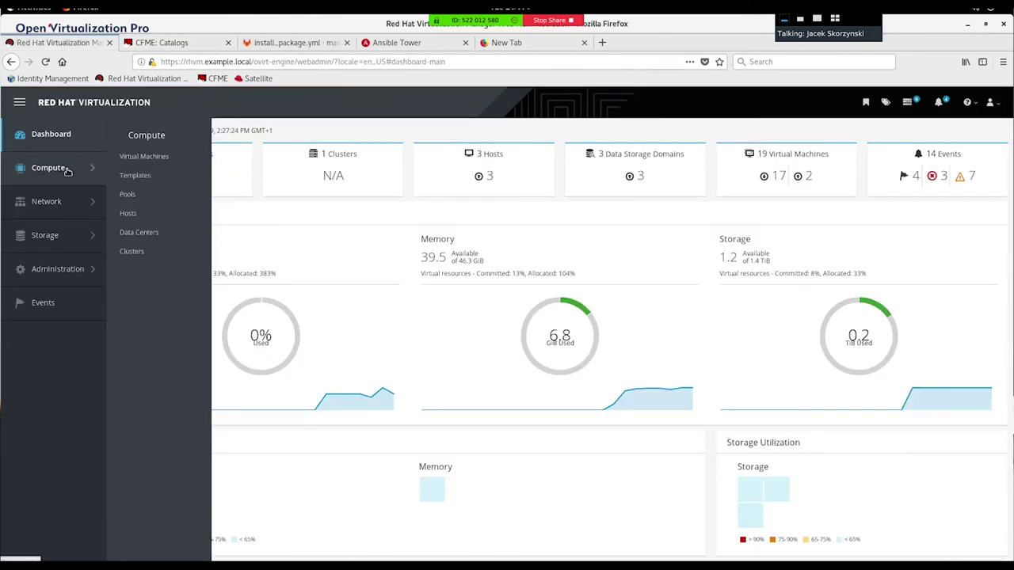
{"action": "left_click", "coordinate": [140, 176]}
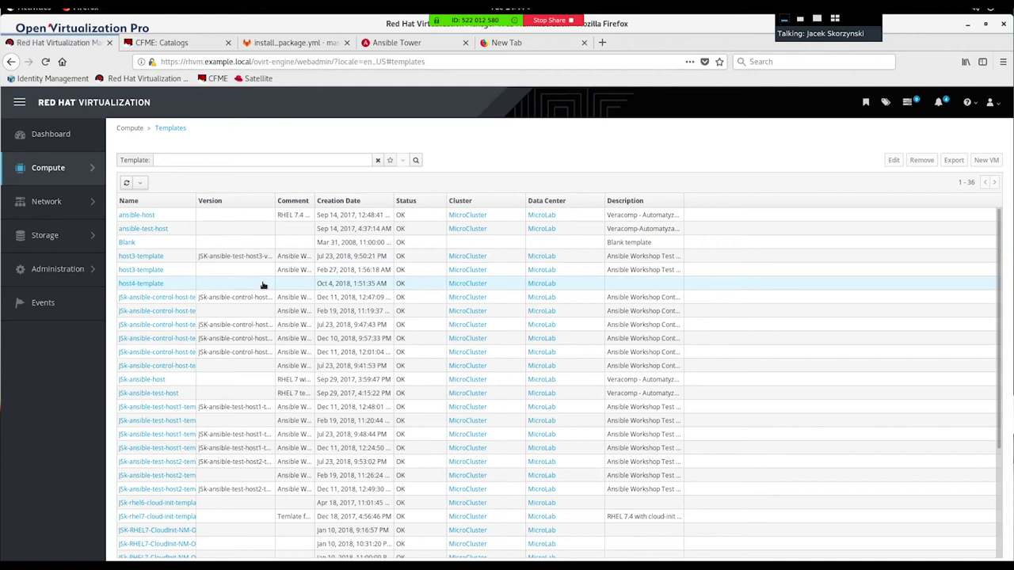
{"action": "left_click", "coordinate": [187, 47]}
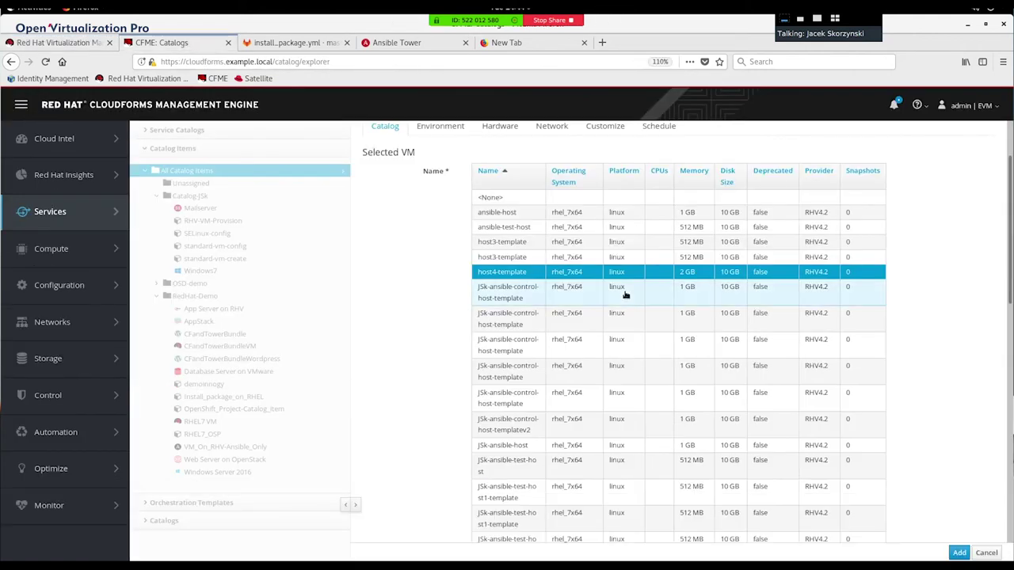
Step: Set Provision Type to Native Clone, count 1, with VM name change_me
{"action": "scroll", "coordinate": [625, 293], "scroll_direction": "down", "scroll_amount": 4}
{"action": "scroll", "coordinate": [625, 293], "scroll_direction": "down", "scroll_amount": 5}
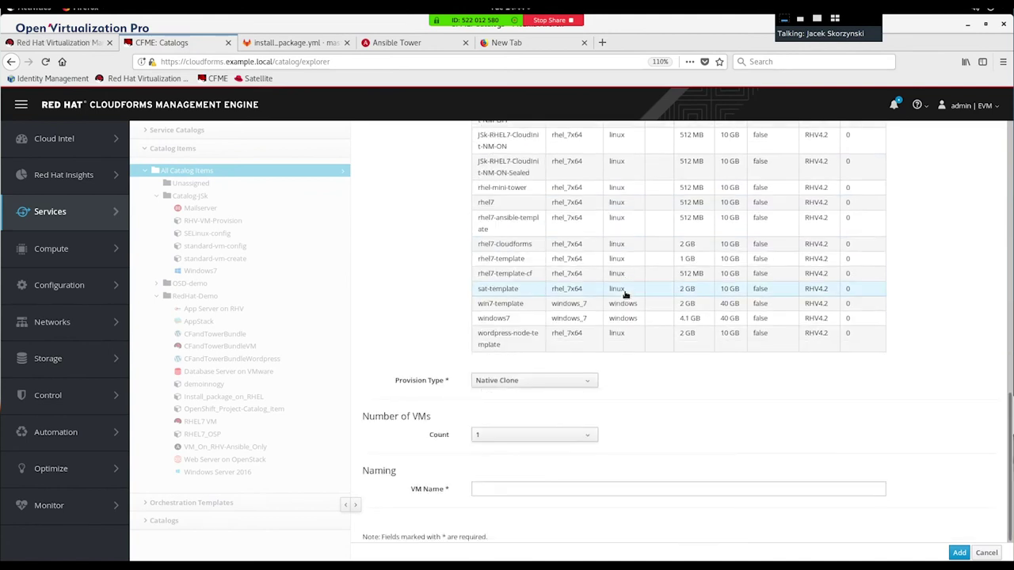
{"action": "left_click", "coordinate": [550, 383]}
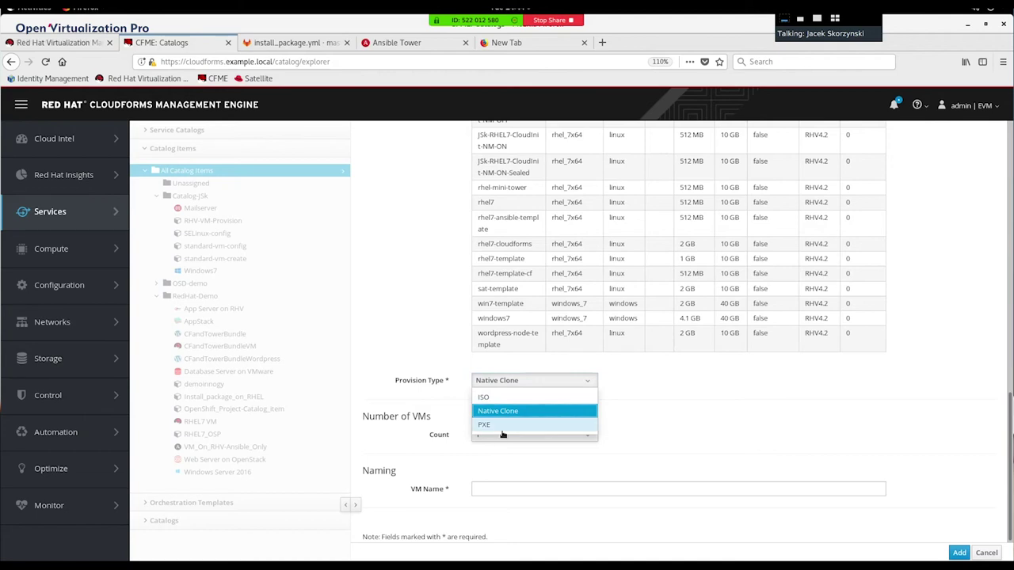
{"action": "left_click", "coordinate": [551, 413]}
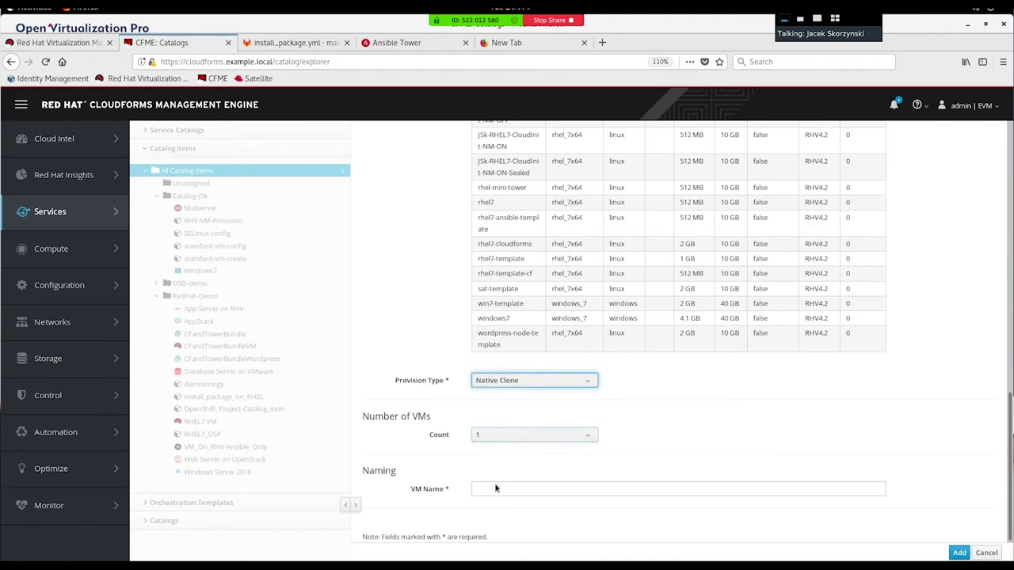
{"action": "left_click", "coordinate": [525, 490]}
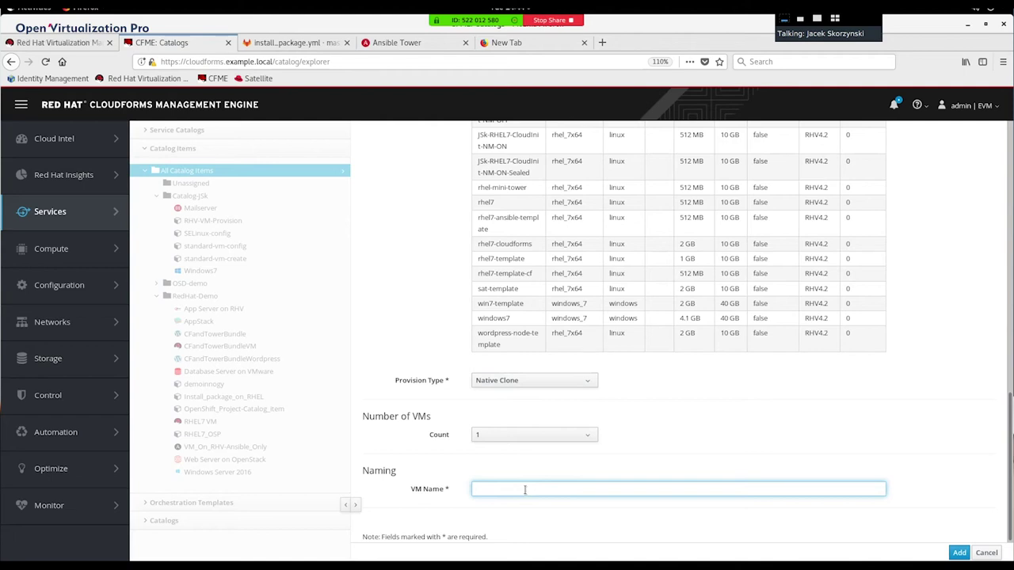
{"action": "type", "text": "change_me"}
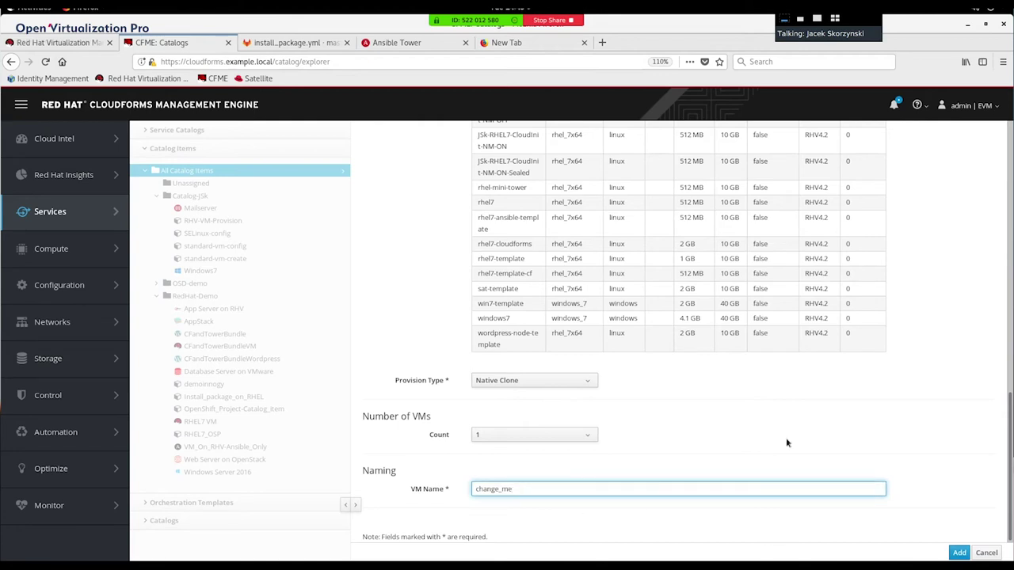
{"action": "scroll", "coordinate": [787, 441], "scroll_direction": "up", "scroll_amount": 5}
{"action": "scroll", "coordinate": [787, 441], "scroll_direction": "up", "scroll_amount": 5}
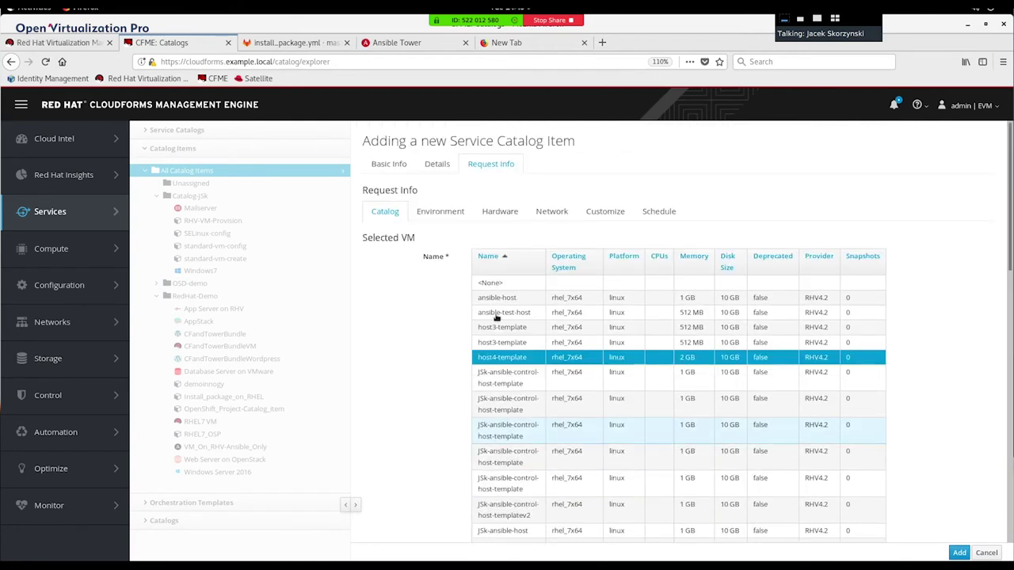
Step: Place the VM in MicroLab, MicroCluster, host node3.lab.com on datastore NFS-vmstore
{"action": "left_click", "coordinate": [450, 214]}
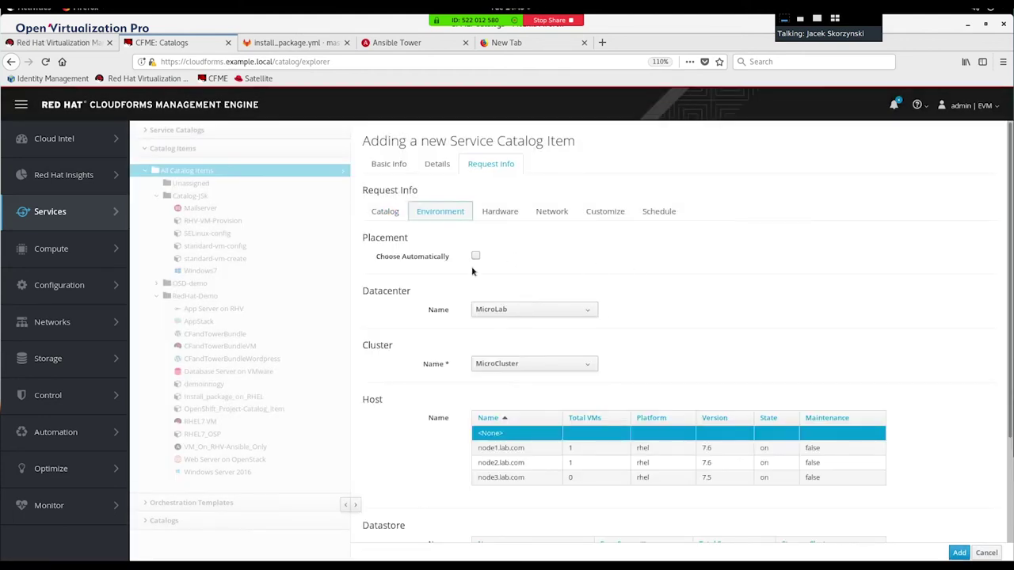
{"action": "left_click", "coordinate": [531, 310]}
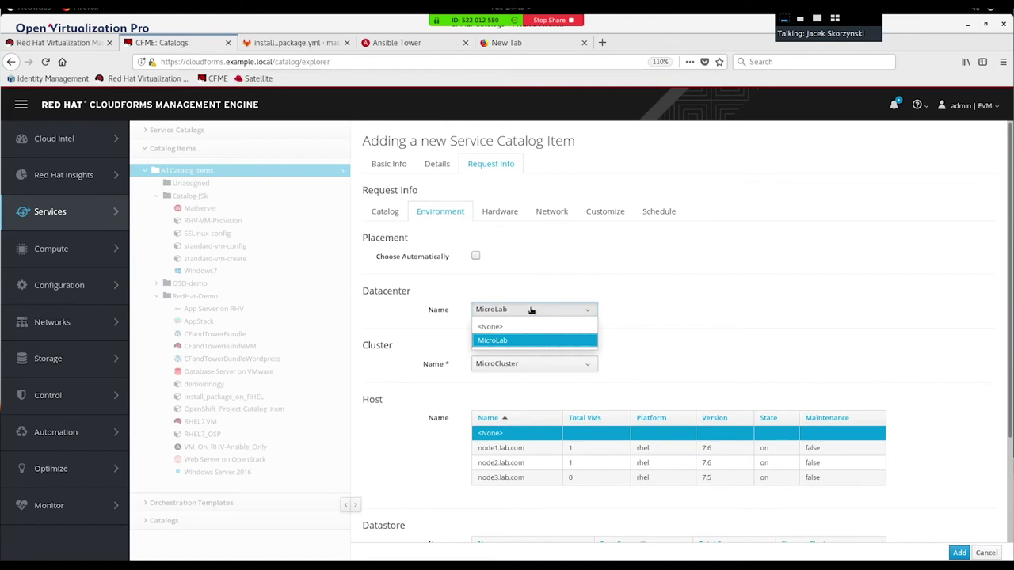
{"action": "left_click", "coordinate": [532, 310]}
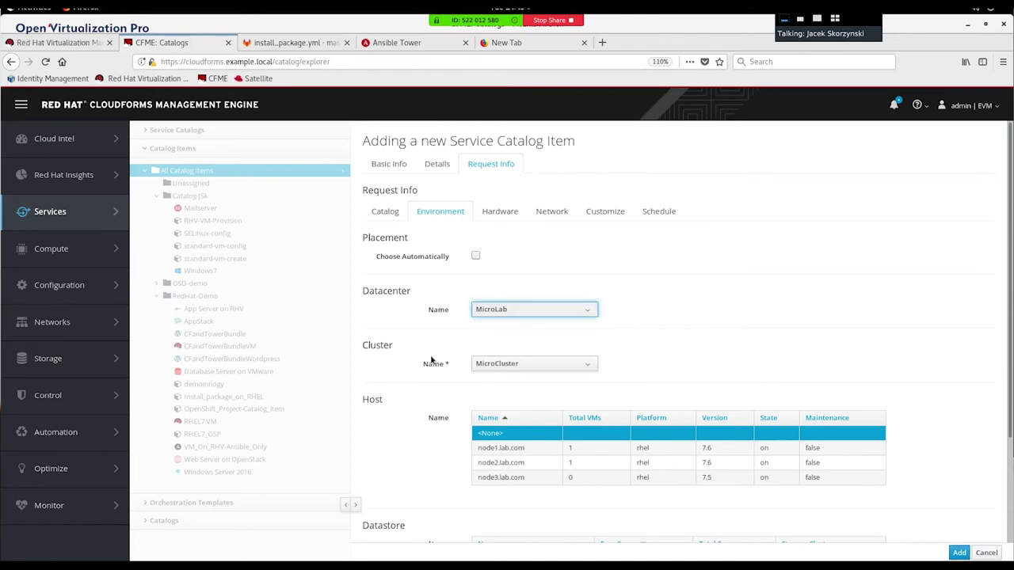
{"action": "left_click", "coordinate": [544, 366]}
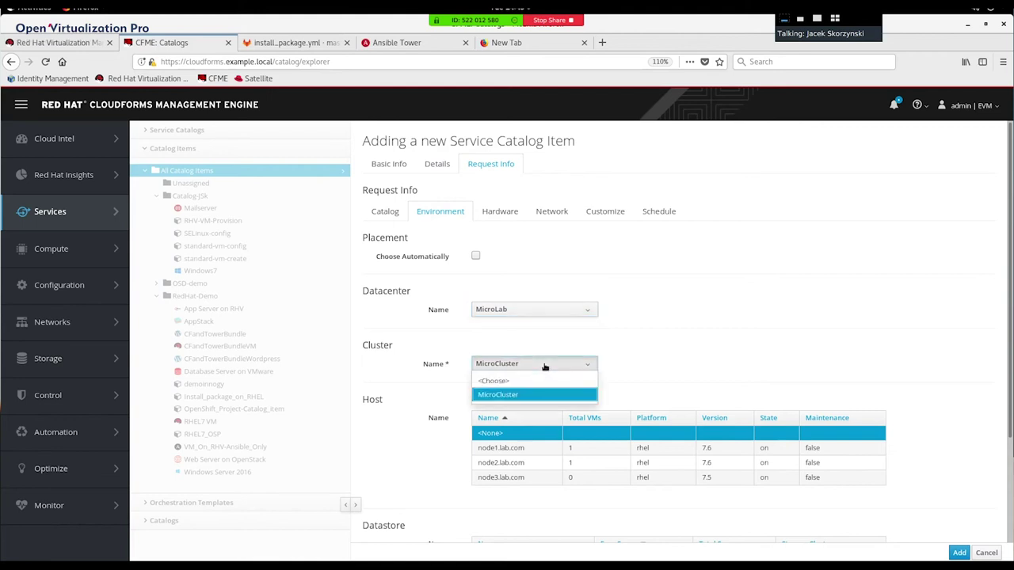
{"action": "left_click", "coordinate": [544, 364]}
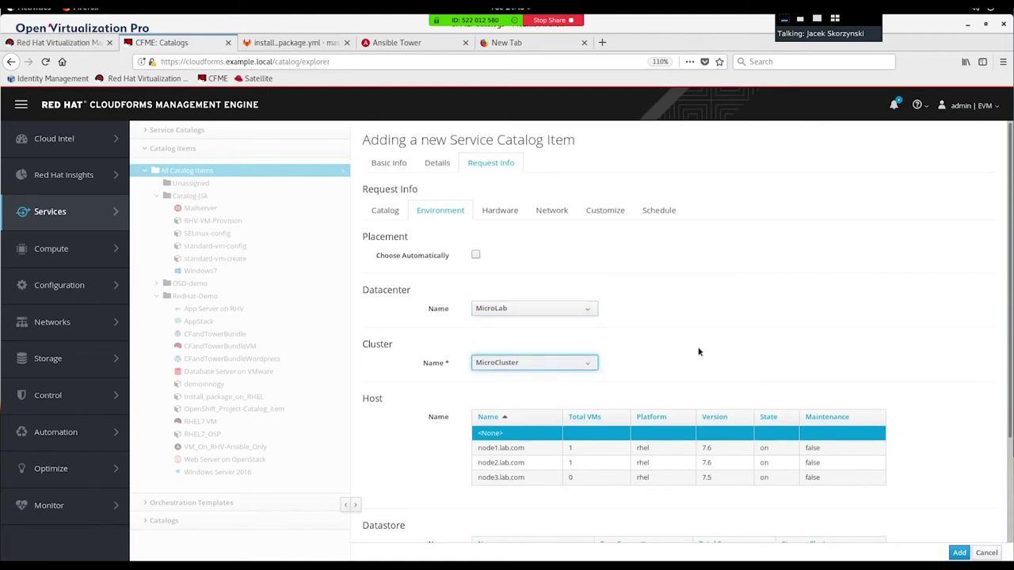
{"action": "scroll", "coordinate": [698, 351], "scroll_direction": "down", "scroll_amount": 3}
{"action": "left_click", "coordinate": [512, 364]}
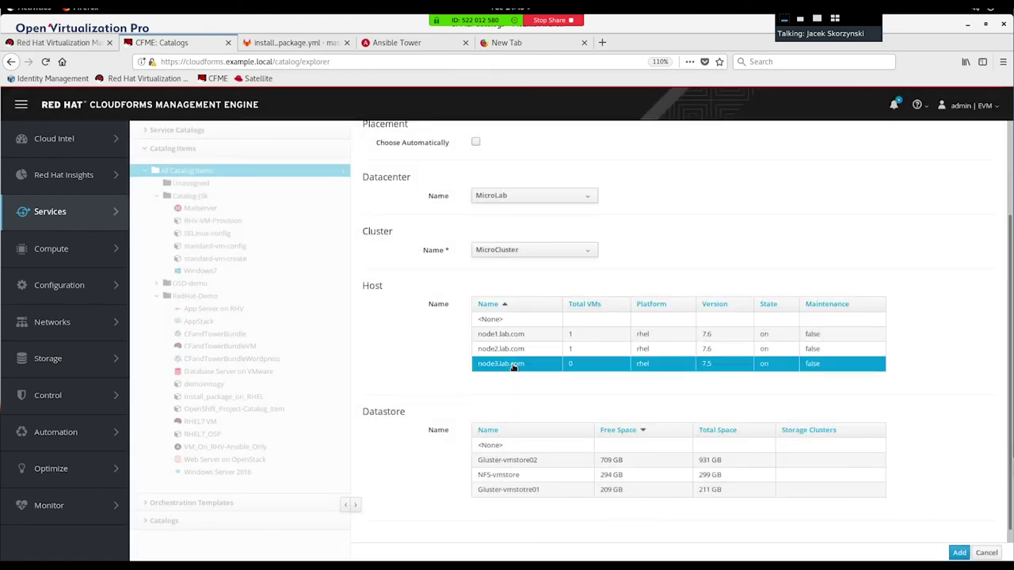
{"action": "left_click", "coordinate": [514, 478]}
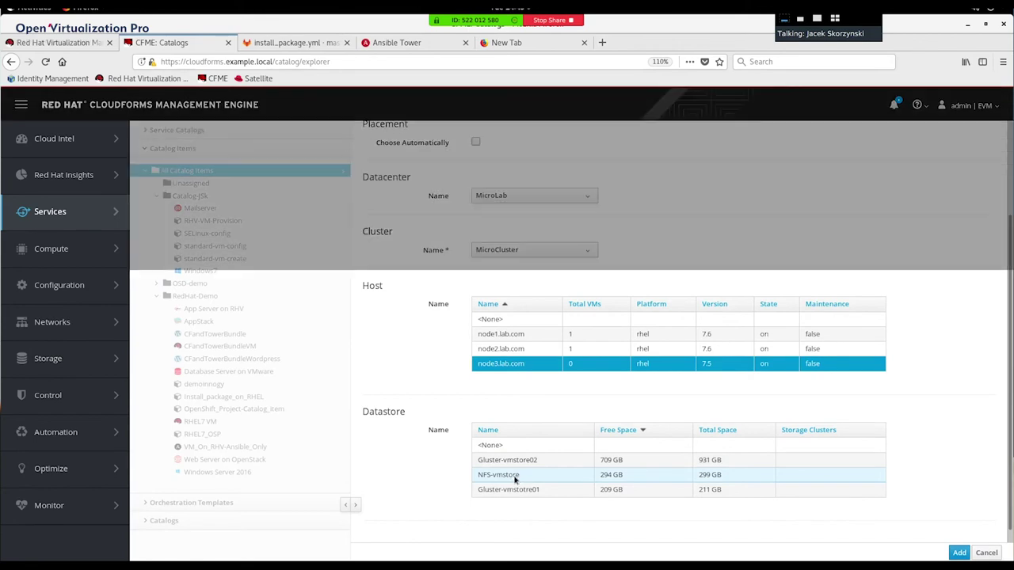
{"action": "scroll", "coordinate": [514, 479], "scroll_direction": "down", "scroll_amount": 1}
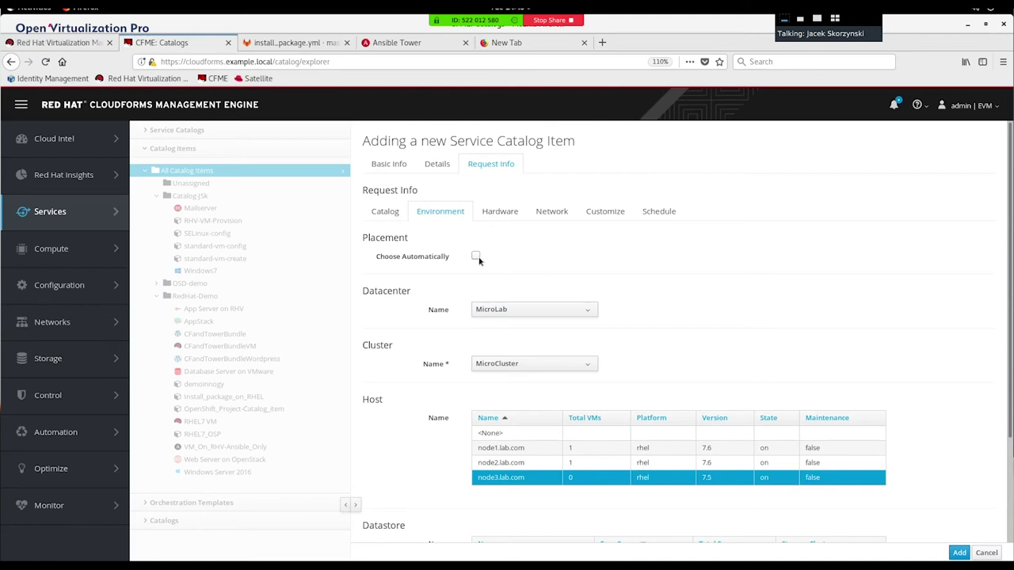
{"action": "scroll", "coordinate": [478, 260], "scroll_direction": "down", "scroll_amount": 3}
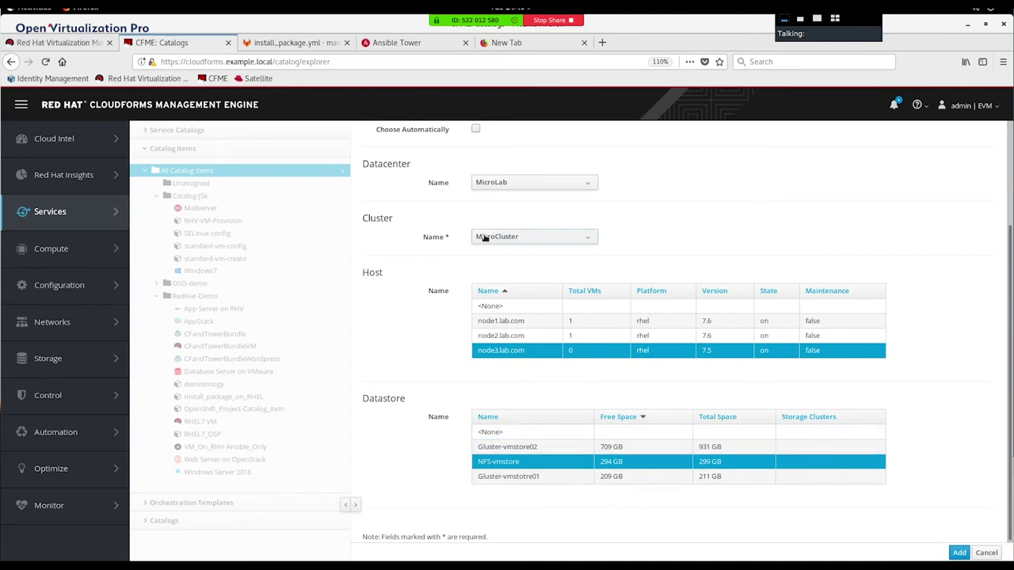
{"action": "scroll", "coordinate": [485, 238], "scroll_direction": "up", "scroll_amount": 3}
Step: Go to the Hardware and Network settings and list the available networks
{"action": "left_click", "coordinate": [500, 212]}
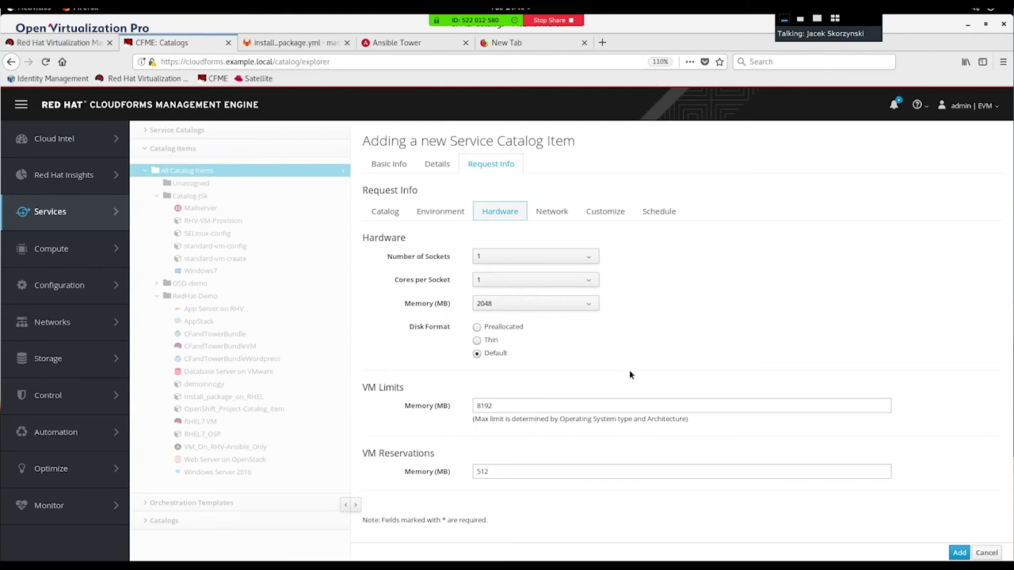
{"action": "left_click", "coordinate": [546, 211]}
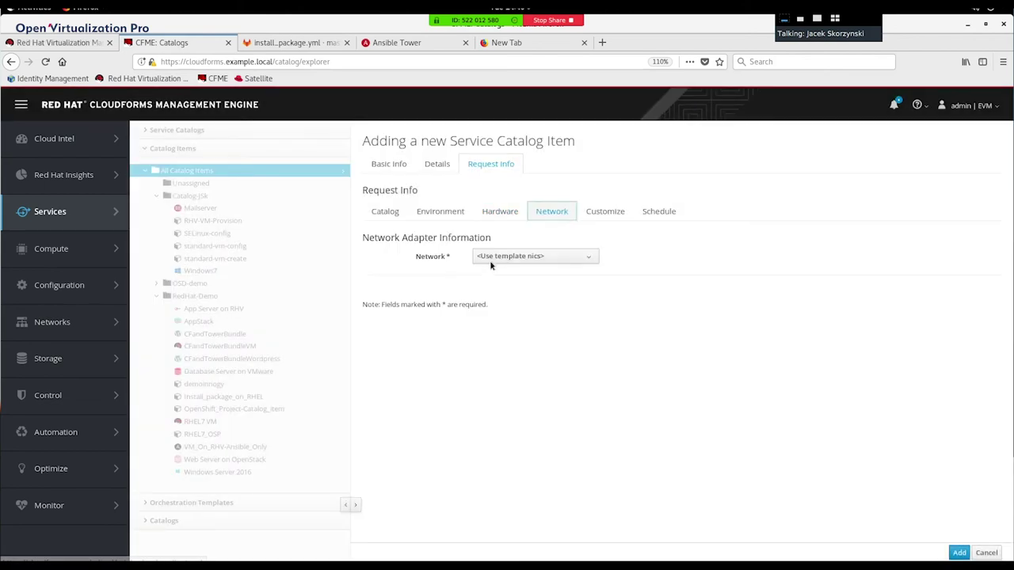
{"action": "left_click", "coordinate": [507, 256]}
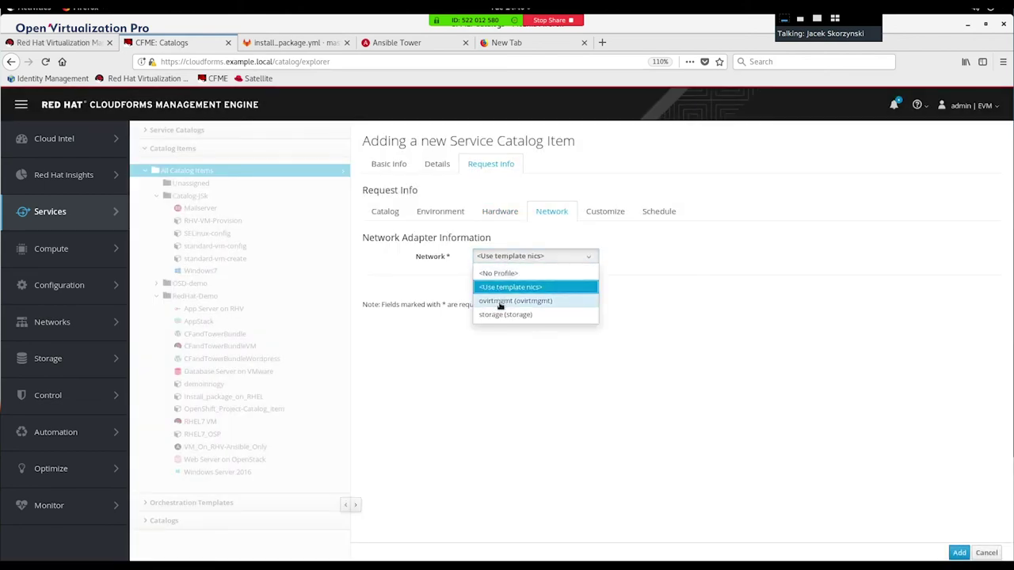
Step: Set the network to ovirtmgmt and switch customization from Specification back to <None>
{"action": "left_click", "coordinate": [499, 302]}
{"action": "left_click", "coordinate": [604, 214]}
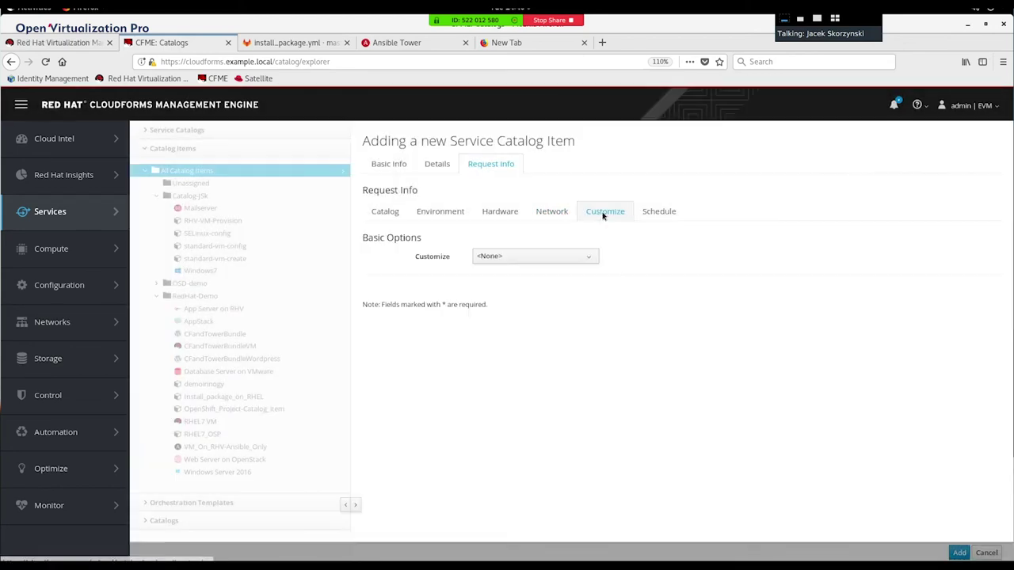
{"action": "left_click", "coordinate": [562, 256]}
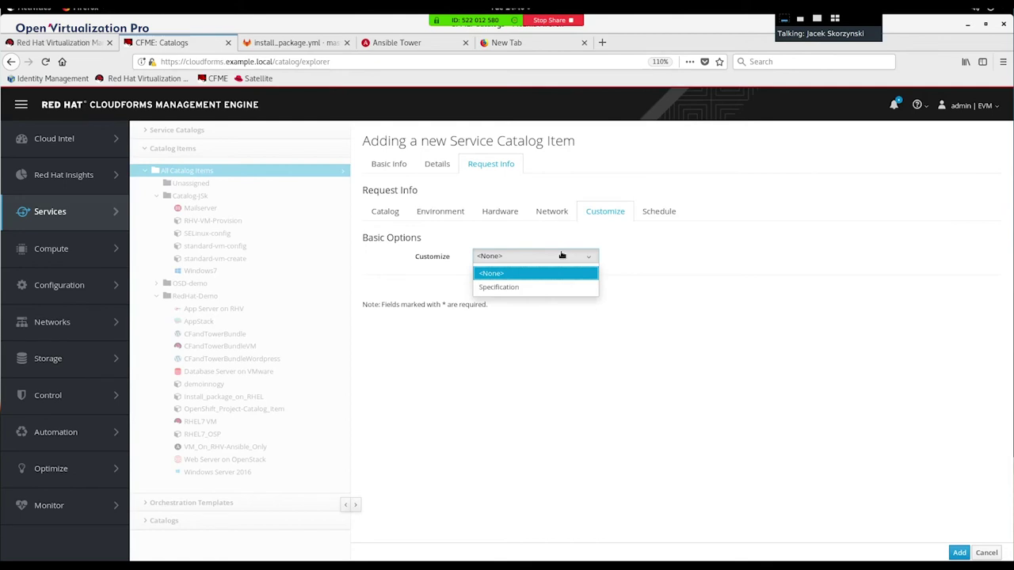
{"action": "left_click", "coordinate": [507, 287]}
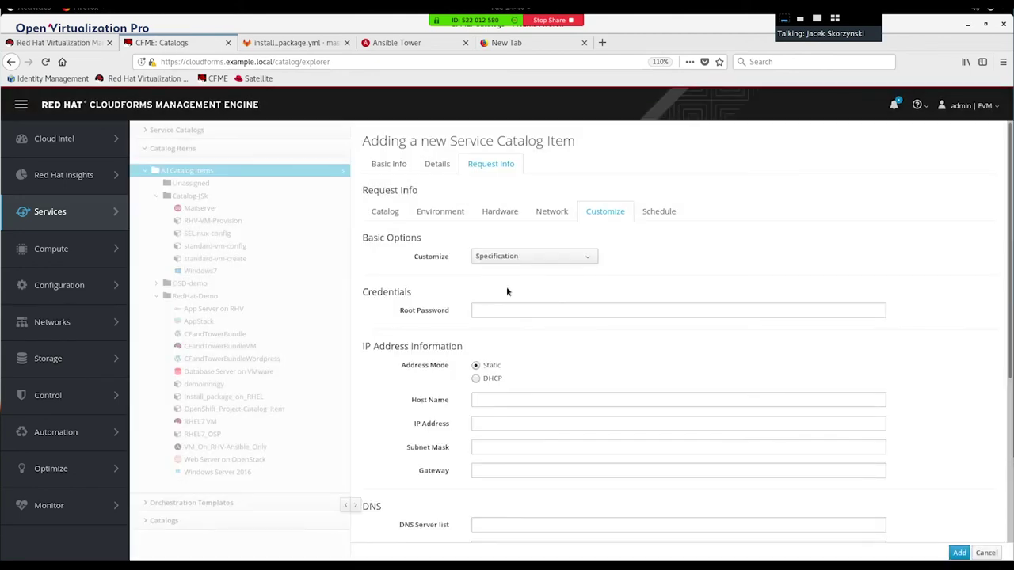
{"action": "scroll", "coordinate": [507, 291], "scroll_direction": "down", "scroll_amount": 3}
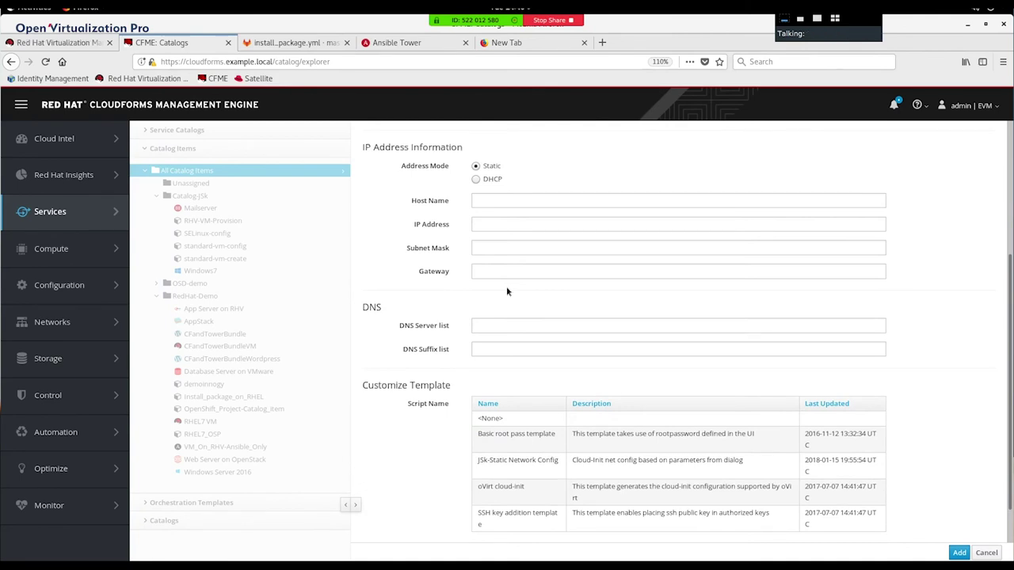
{"action": "scroll", "coordinate": [507, 290], "scroll_direction": "up", "scroll_amount": 3}
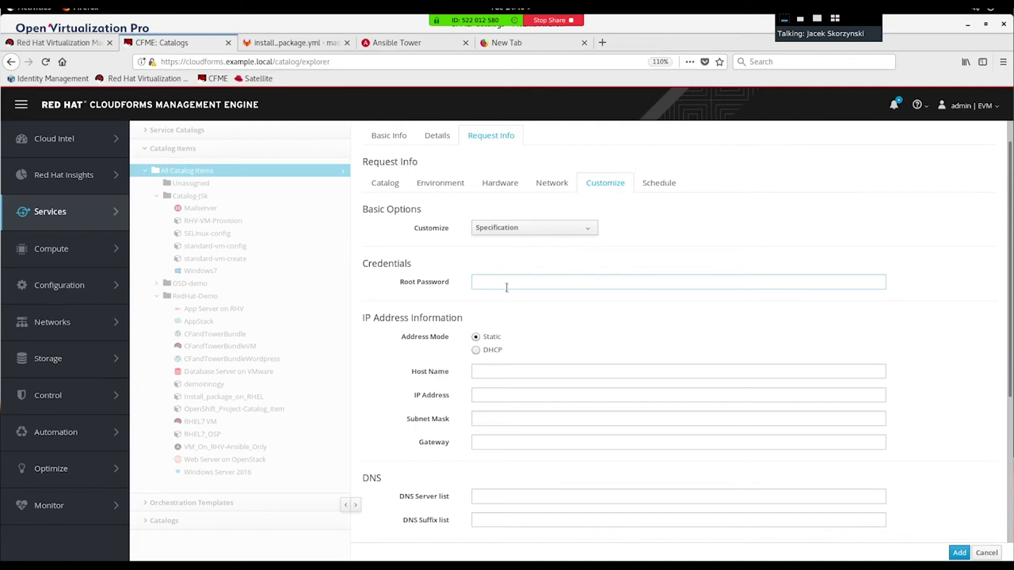
{"action": "scroll", "coordinate": [506, 287], "scroll_direction": "down", "scroll_amount": 2}
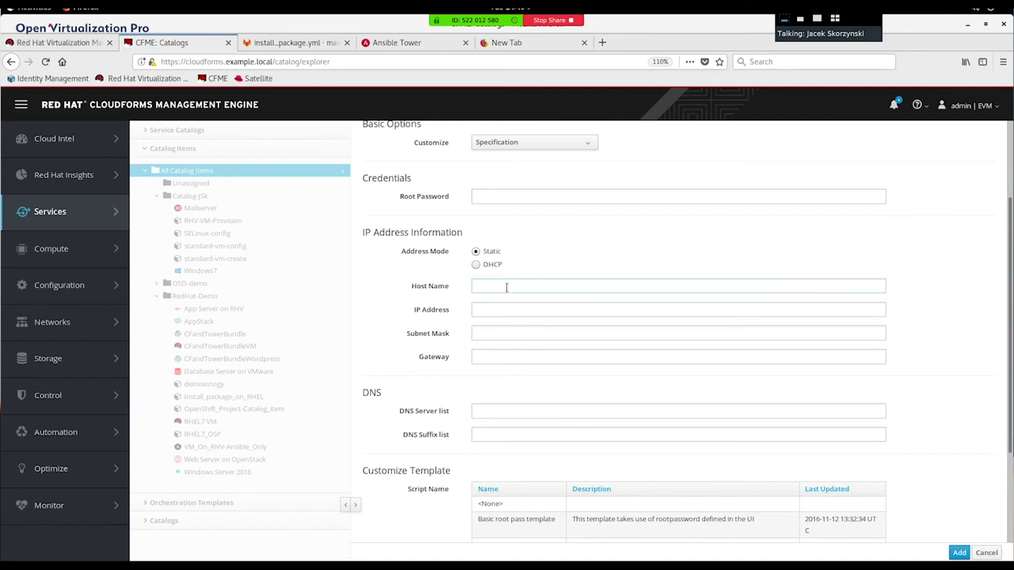
{"action": "scroll", "coordinate": [506, 286], "scroll_direction": "down", "scroll_amount": 3}
{"action": "scroll", "coordinate": [507, 286], "scroll_direction": "up", "scroll_amount": 6}
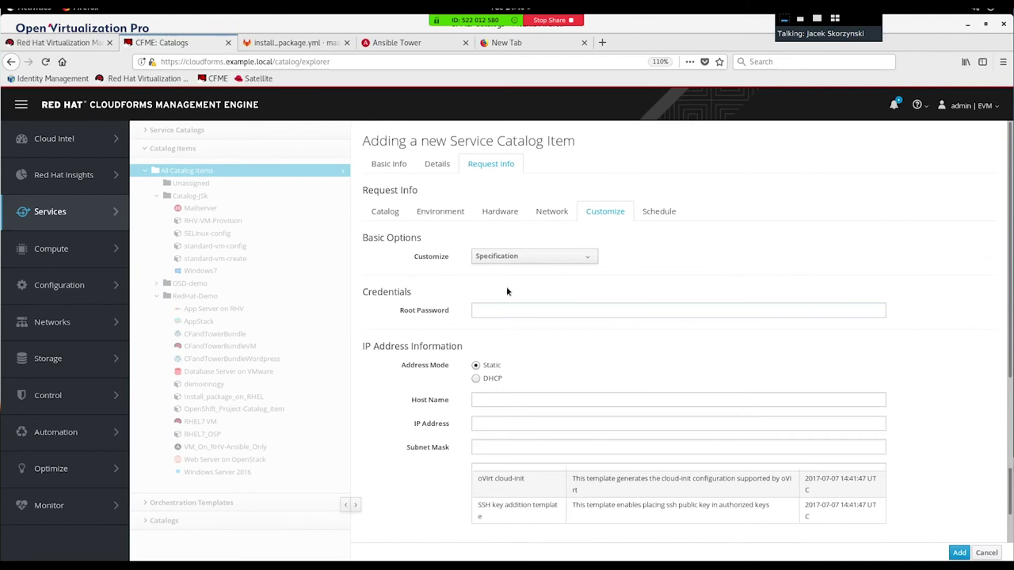
{"action": "left_click", "coordinate": [546, 255]}
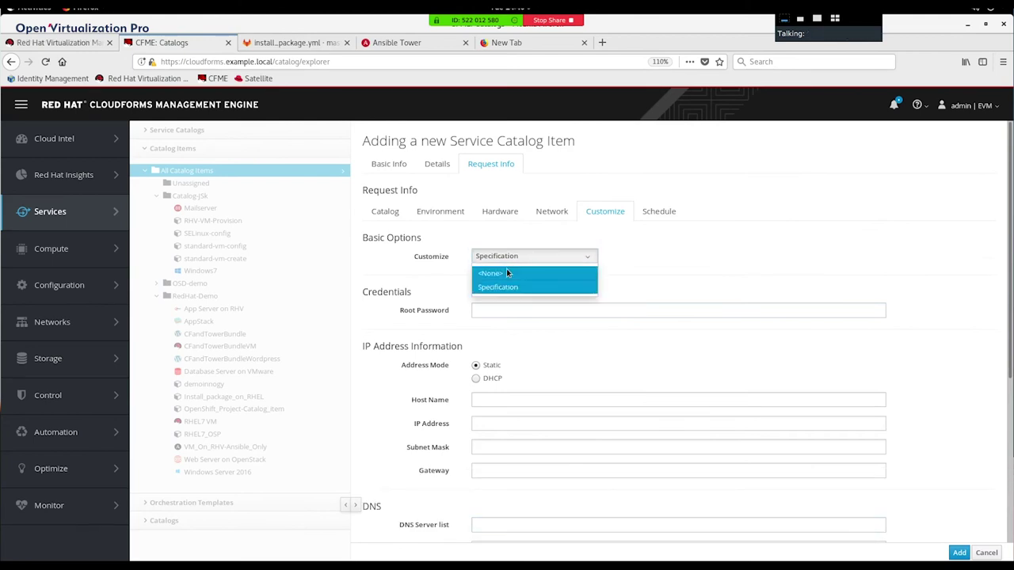
{"action": "left_click", "coordinate": [507, 268]}
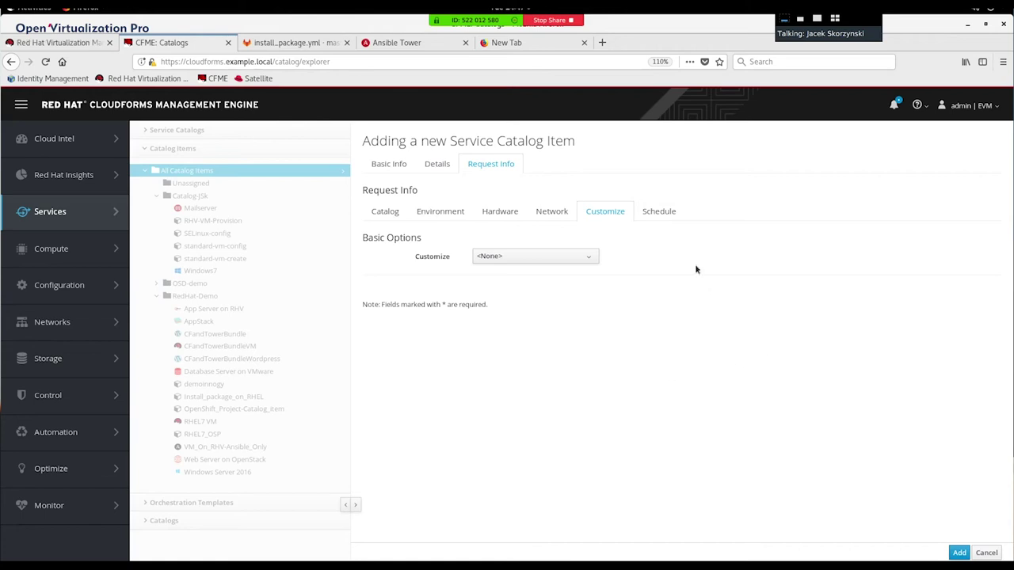
Step: Keep Time until Retirement at Indefinite and add the StorwareDemo catalog item
{"action": "left_click", "coordinate": [670, 213]}
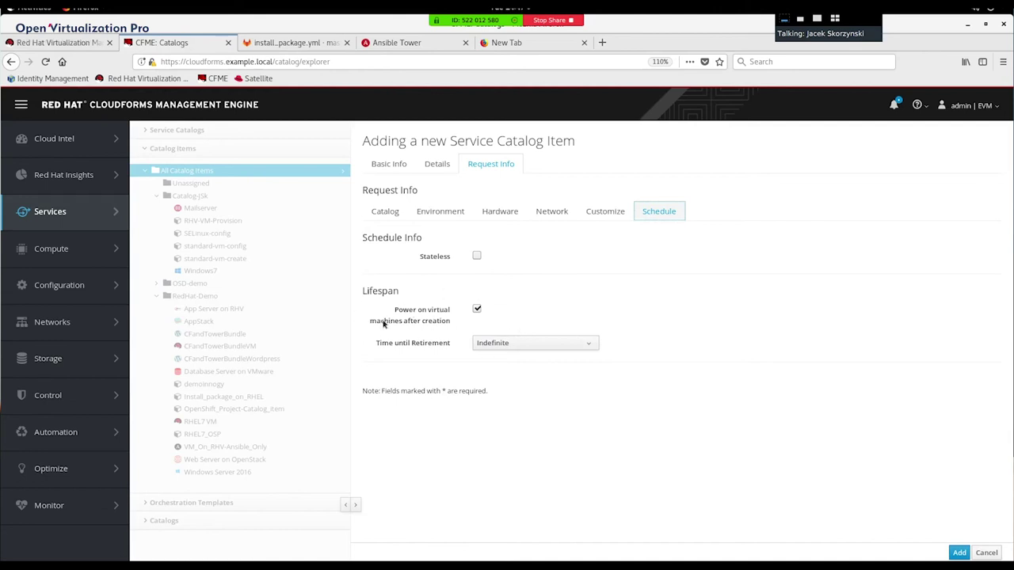
{"action": "left_click", "coordinate": [513, 346]}
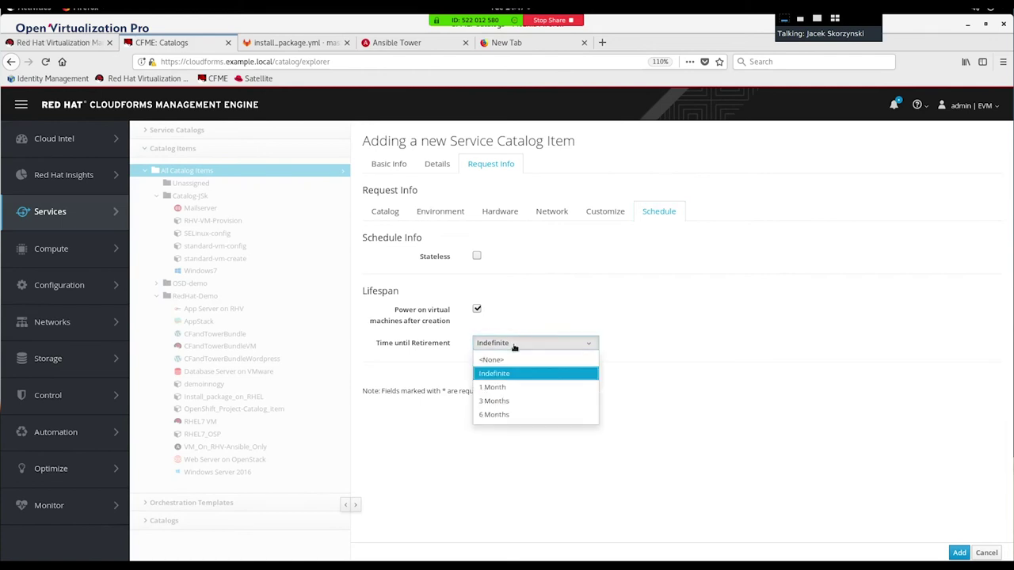
{"action": "left_click", "coordinate": [573, 321]}
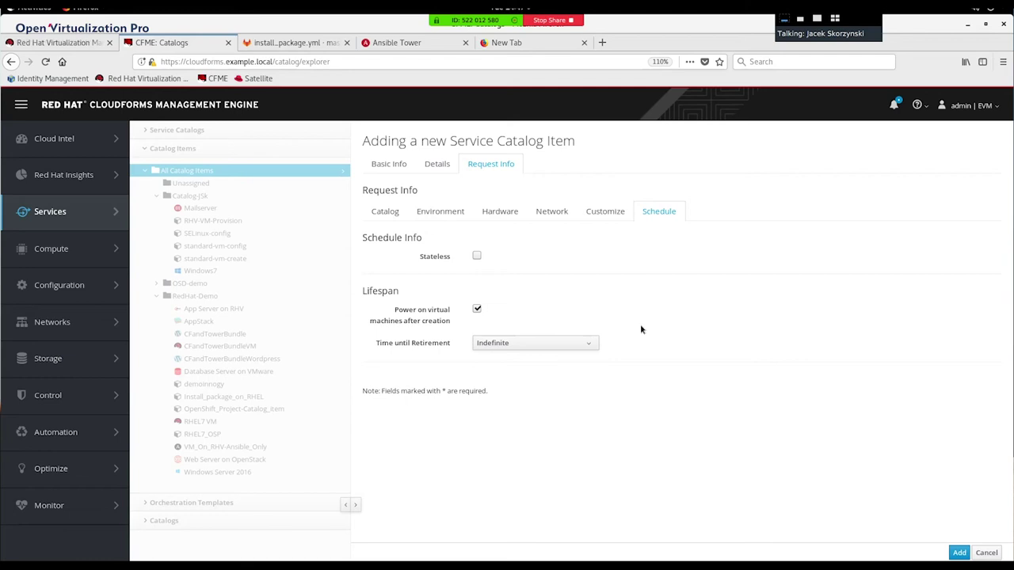
{"action": "left_click", "coordinate": [958, 553]}
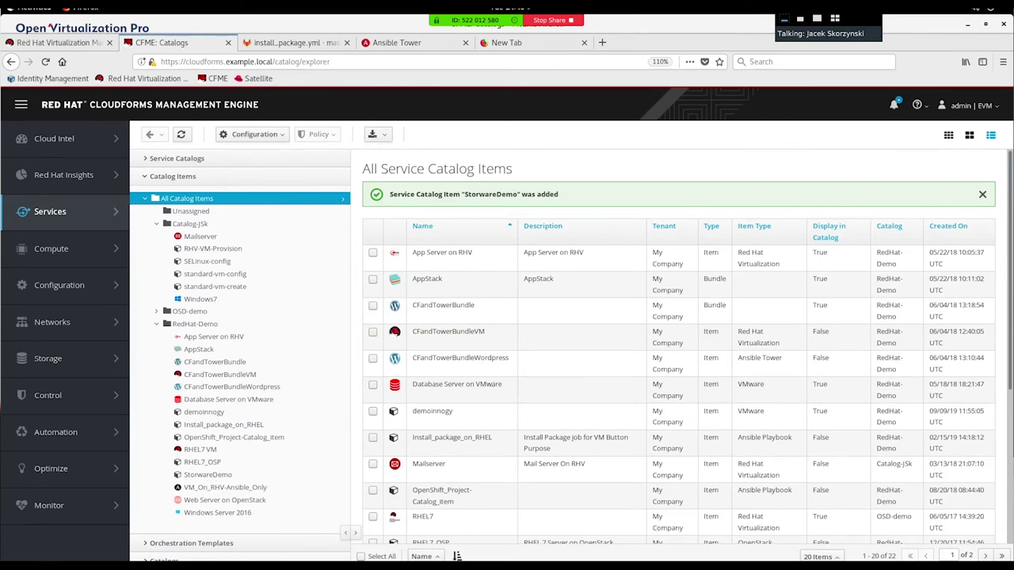
Step: Reload the Self Service catalog, view StorwareDemo's order page, then close the portal window
{"action": "left_click", "coordinate": [26, 7]}
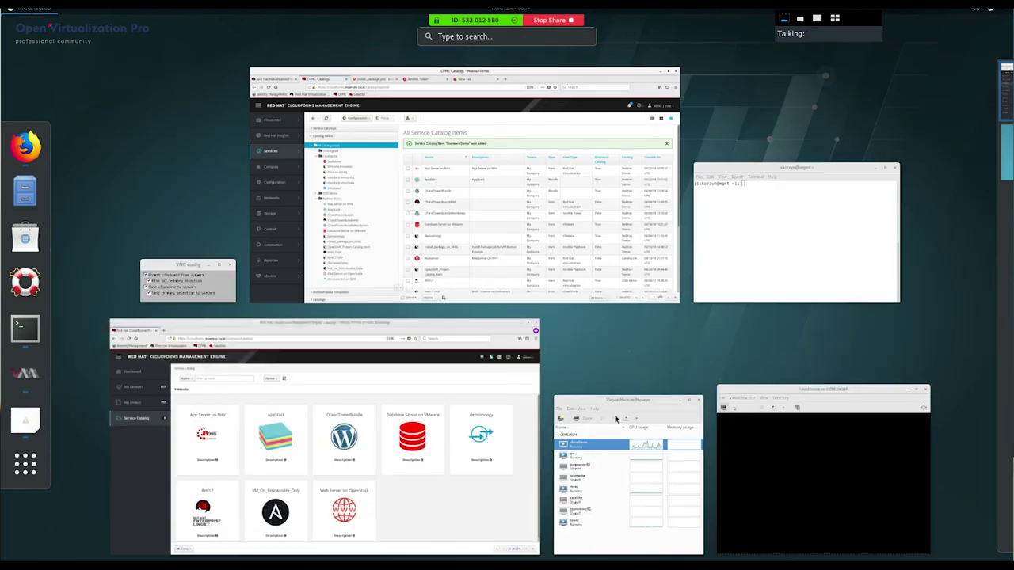
{"action": "left_click", "coordinate": [473, 496]}
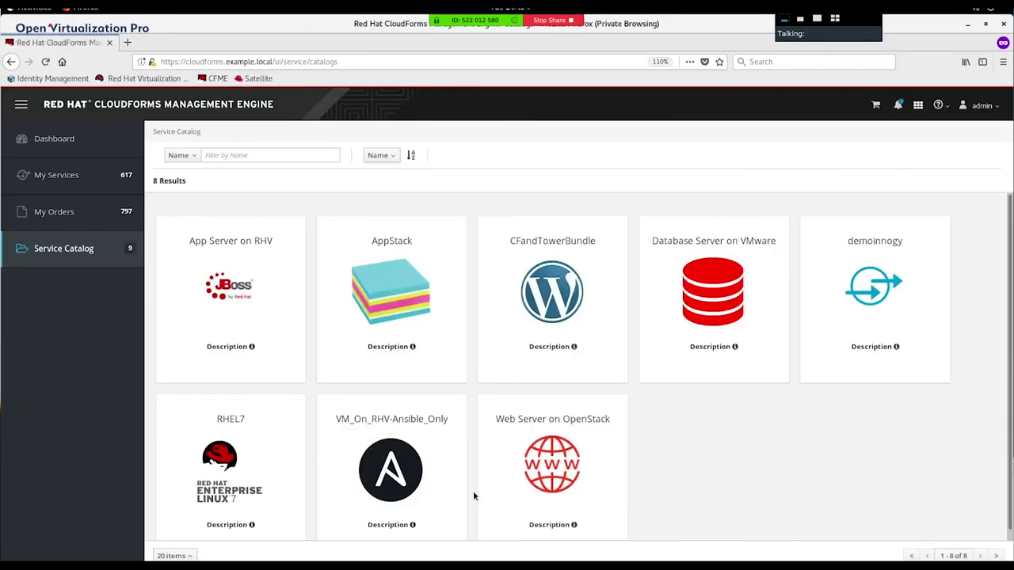
{"action": "key", "text": "F5"}
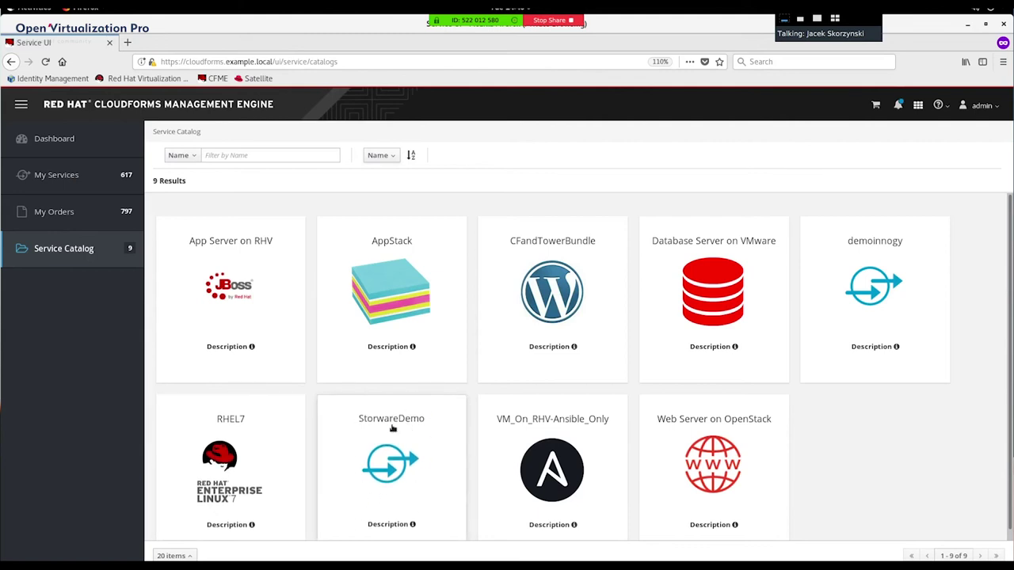
{"action": "left_click", "coordinate": [376, 447]}
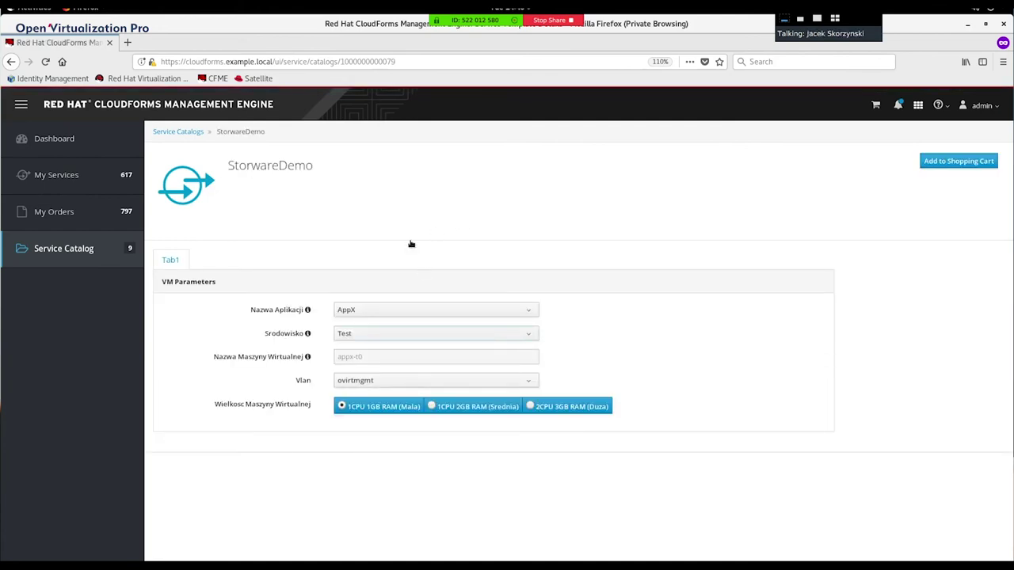
{"action": "left_click", "coordinate": [968, 24]}
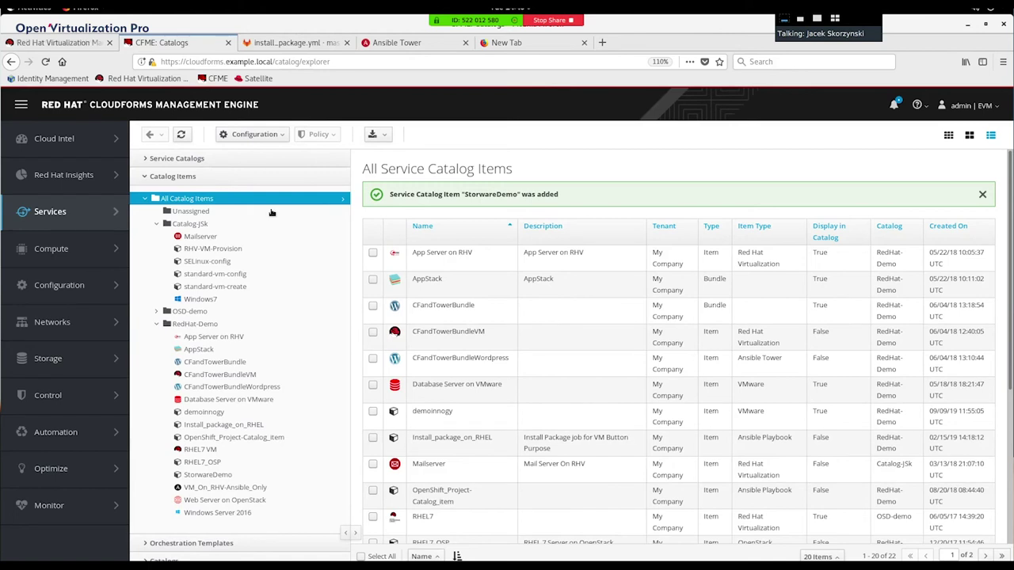
Step: Preview the VM Request Dialog, then the Simple VM Service Dialog, under Automate > Customization
{"action": "mouse_move", "coordinate": [75, 438]}
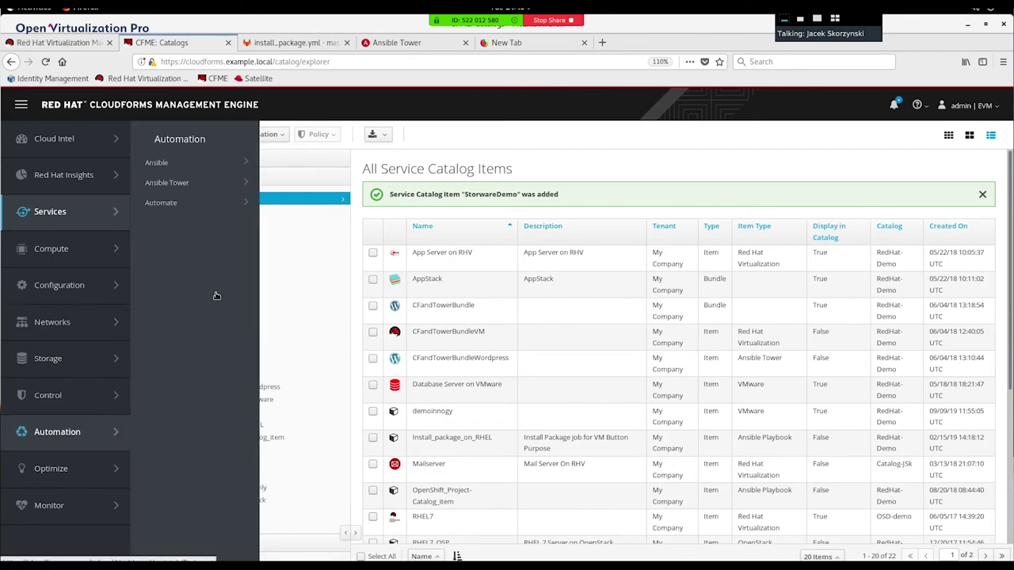
{"action": "mouse_move", "coordinate": [168, 204]}
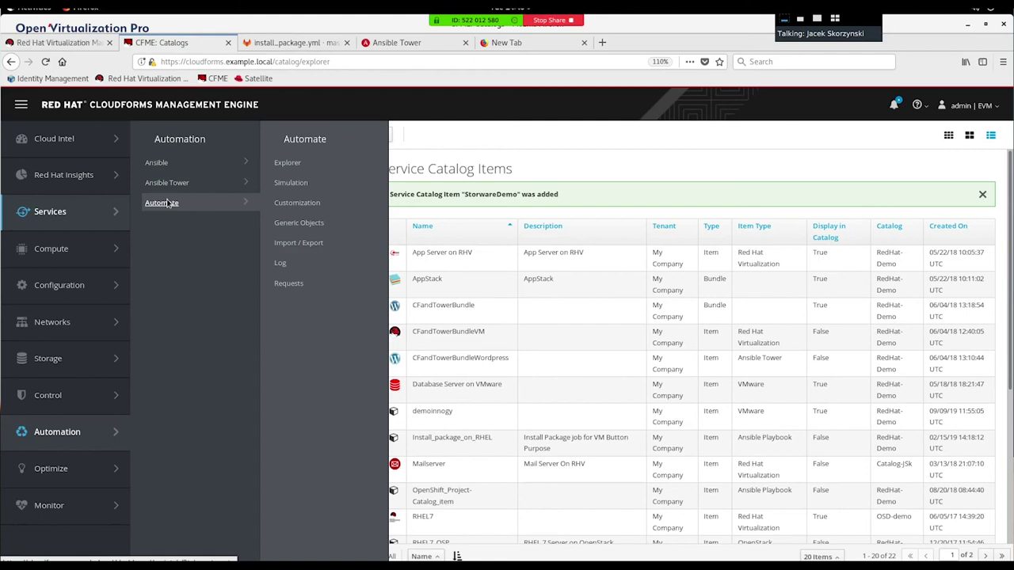
{"action": "left_click", "coordinate": [289, 203]}
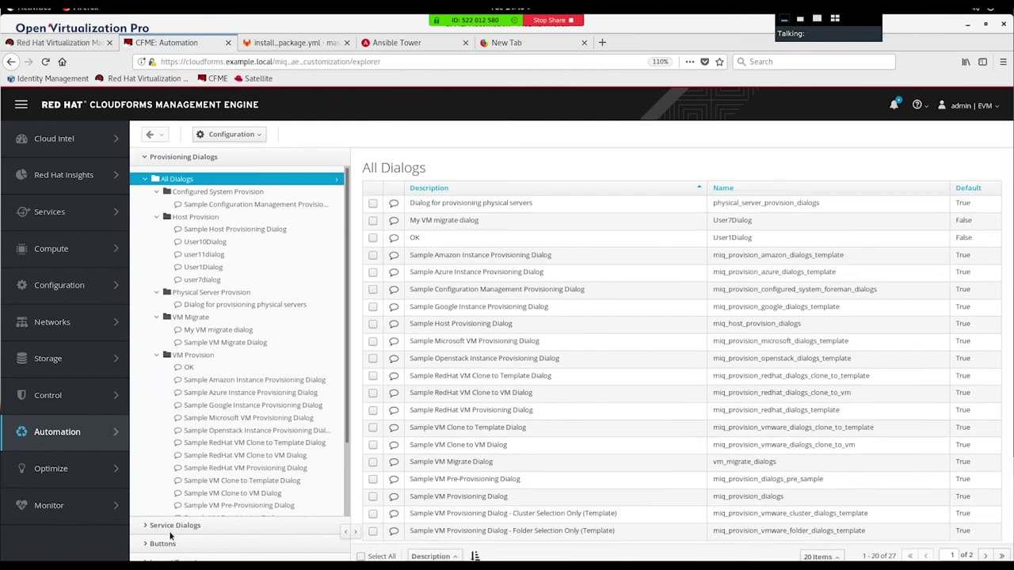
{"action": "left_click", "coordinate": [161, 527]}
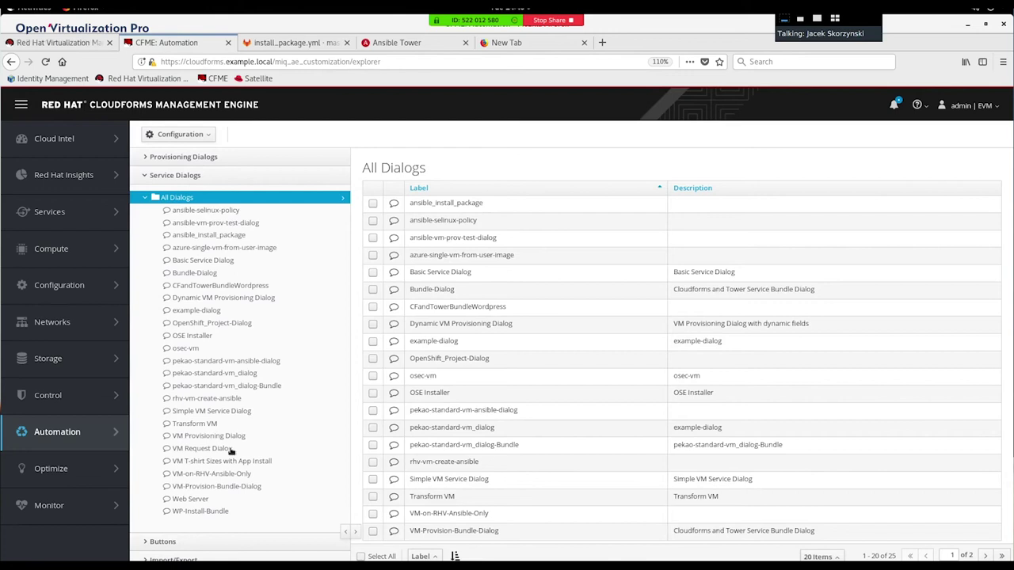
{"action": "left_click", "coordinate": [204, 449]}
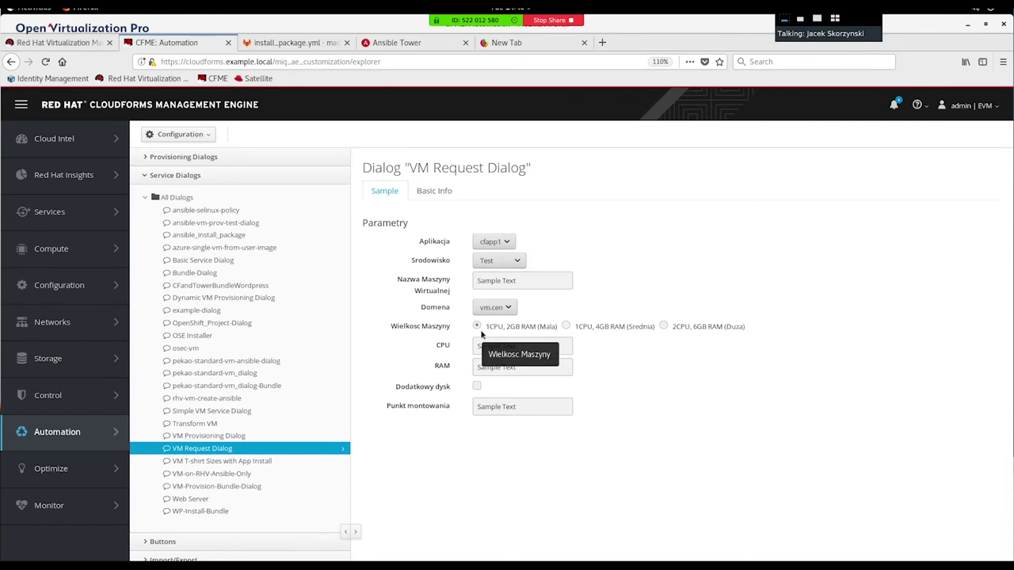
{"action": "left_click", "coordinate": [229, 412]}
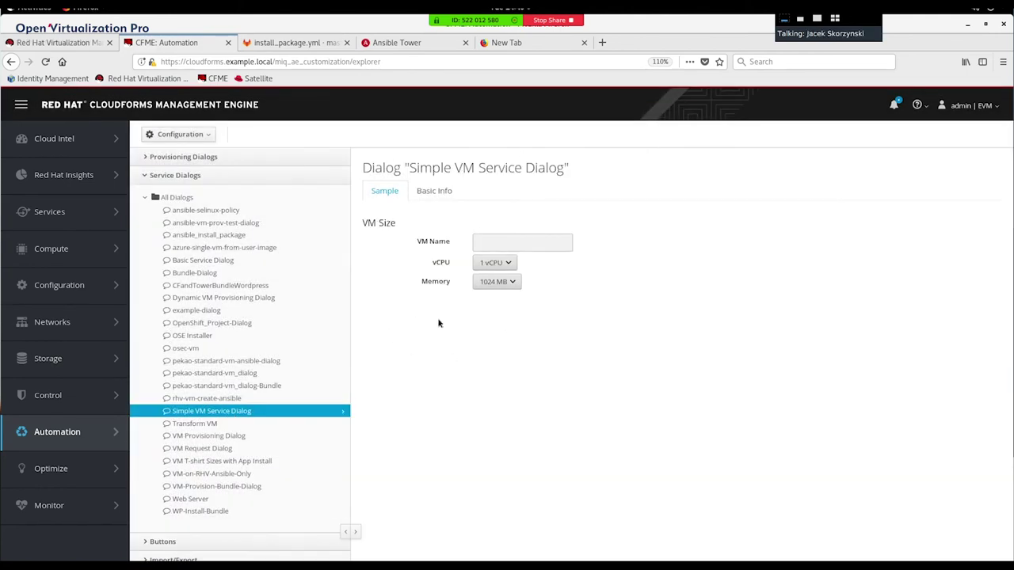
{"action": "mouse_move", "coordinate": [62, 226]}
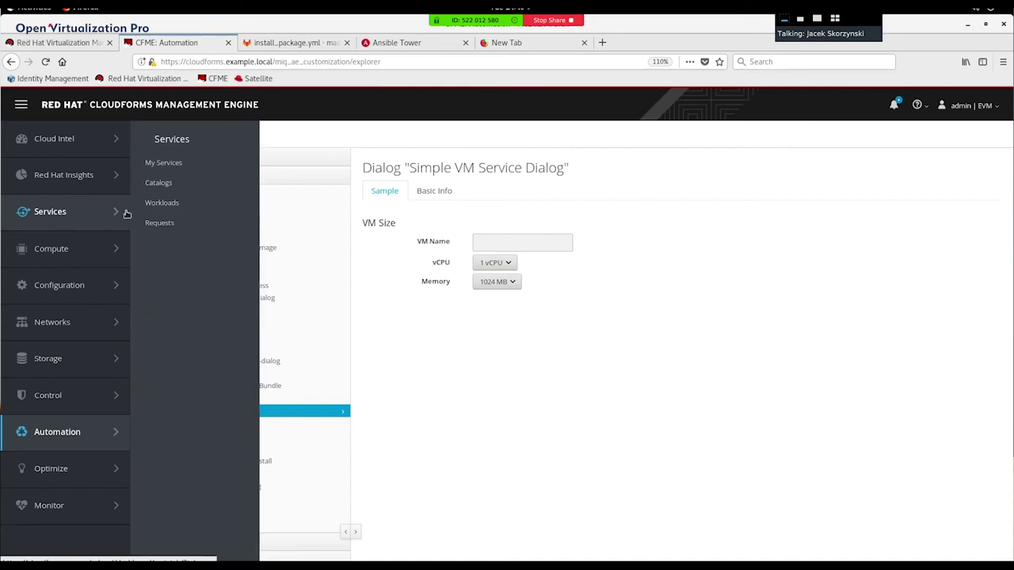
Step: Replace StorwareDemo's VM Provisioning Dialog with Simple VM Service Dialog and save the item
{"action": "left_click", "coordinate": [159, 184]}
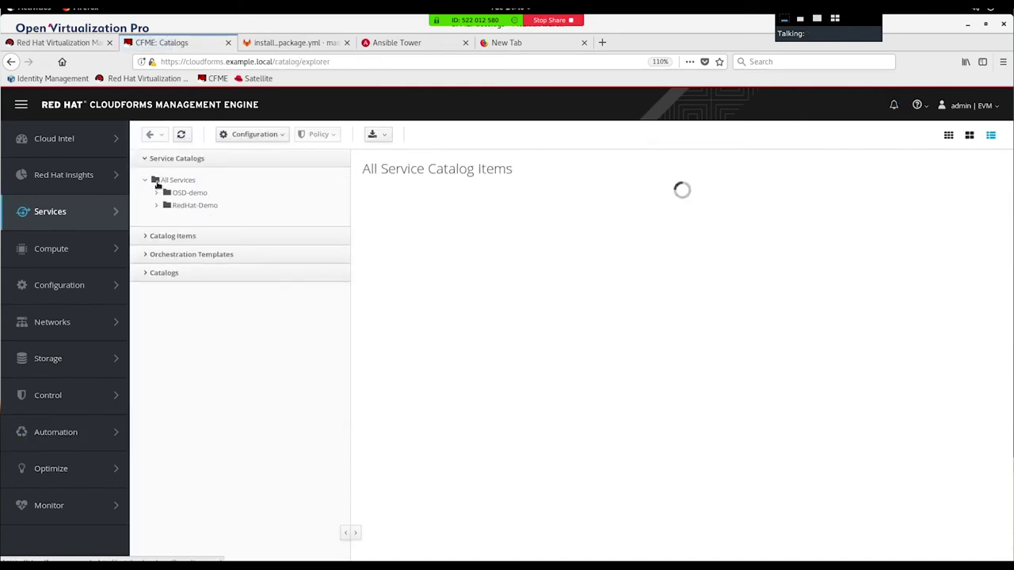
{"action": "left_click", "coordinate": [152, 241]}
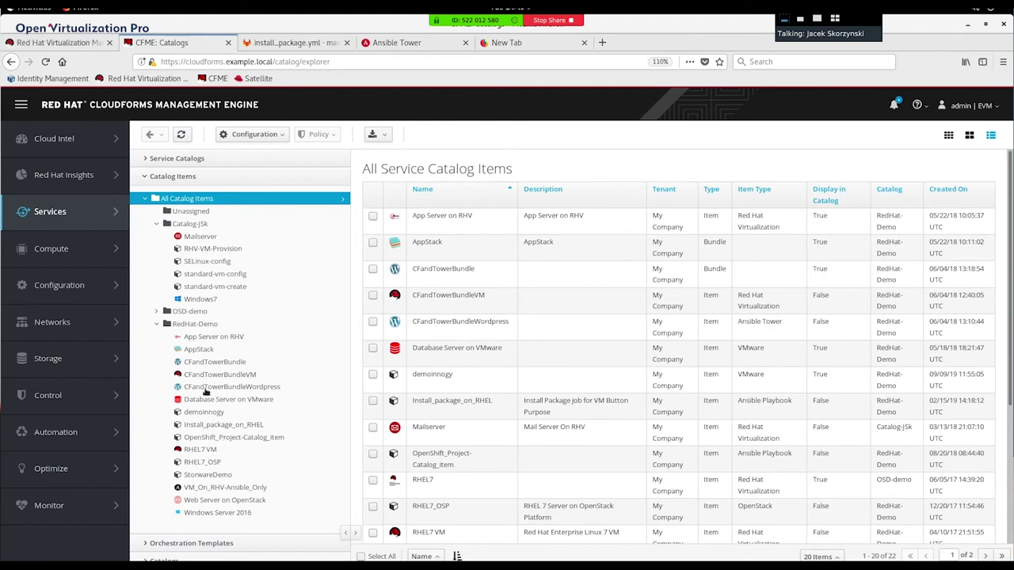
{"action": "left_click", "coordinate": [207, 475]}
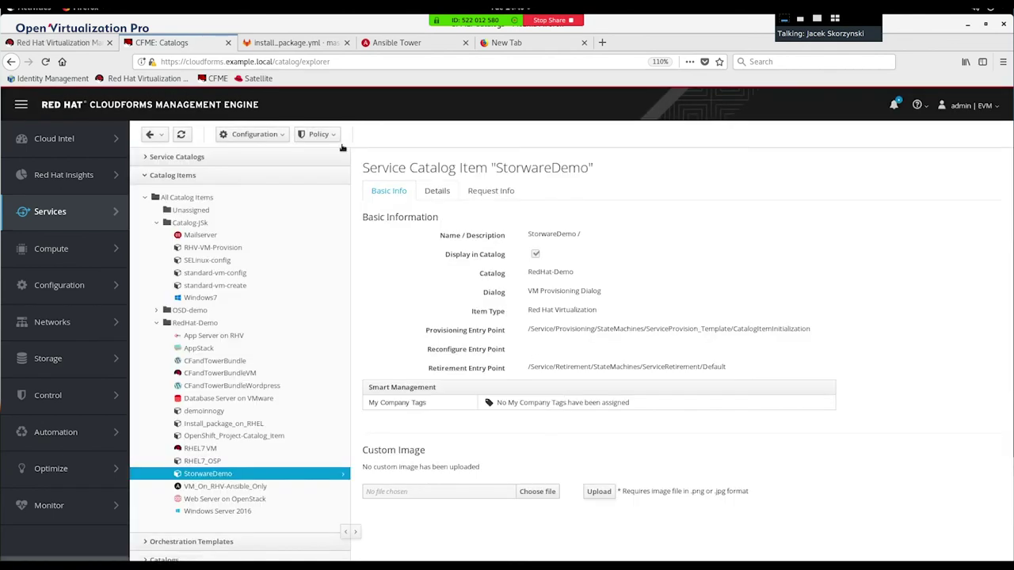
{"action": "left_click", "coordinate": [275, 135]}
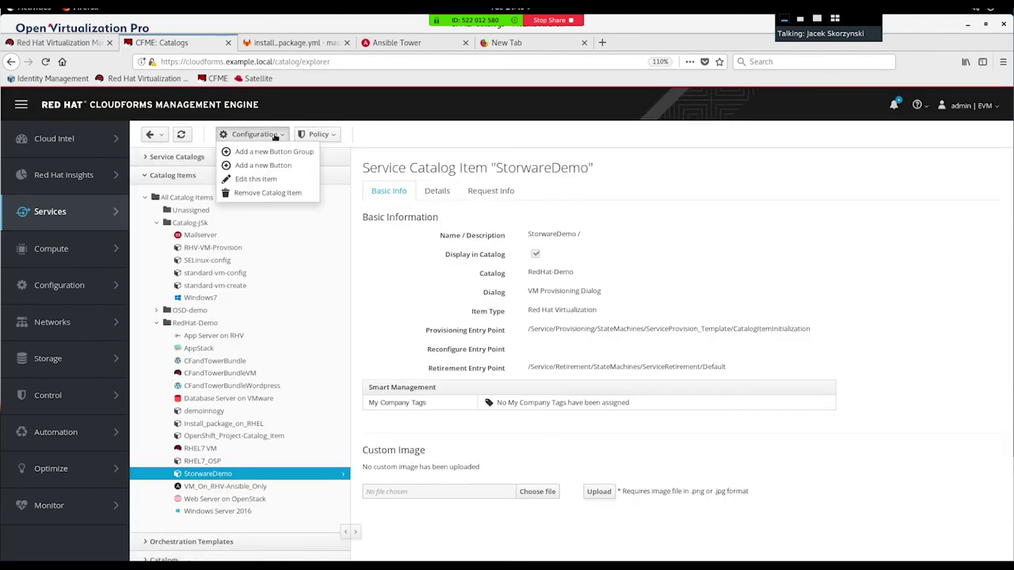
{"action": "left_click", "coordinate": [248, 179]}
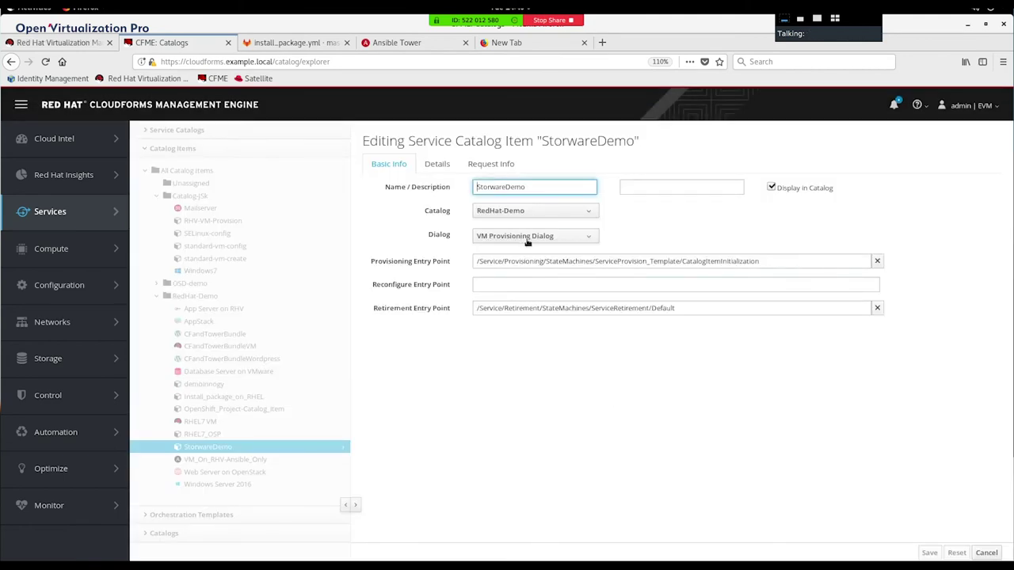
{"action": "left_click", "coordinate": [527, 237]}
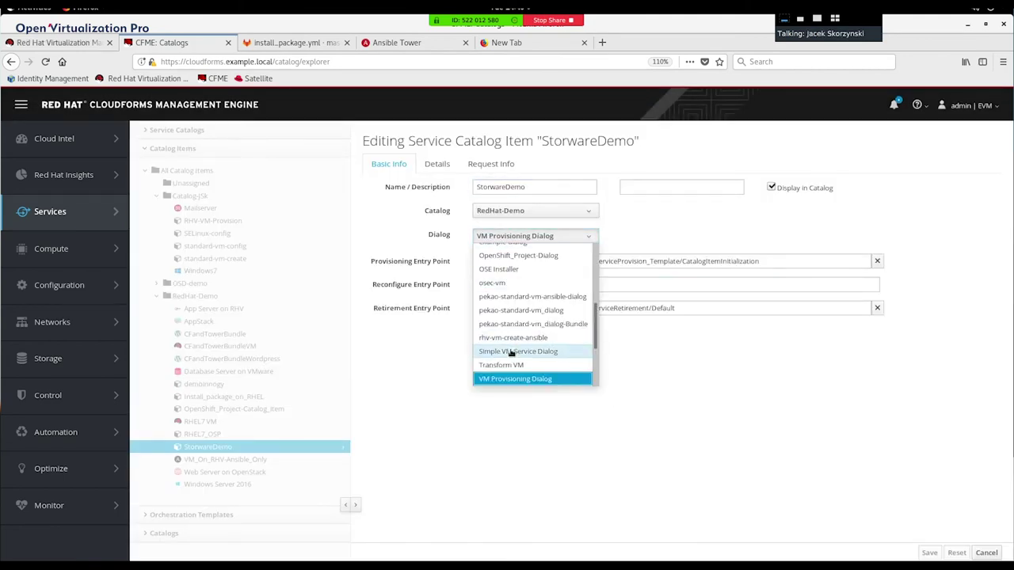
{"action": "left_click", "coordinate": [511, 351]}
{"action": "left_click", "coordinate": [929, 553]}
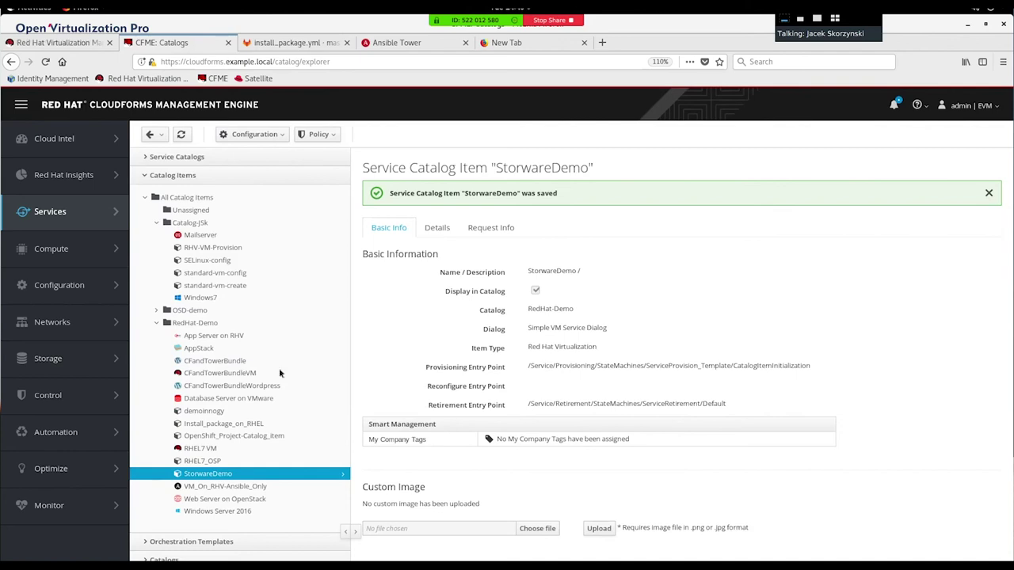
Step: Open the Simple VM Service Dialog in the customization editor for editing
{"action": "mouse_move", "coordinate": [83, 432]}
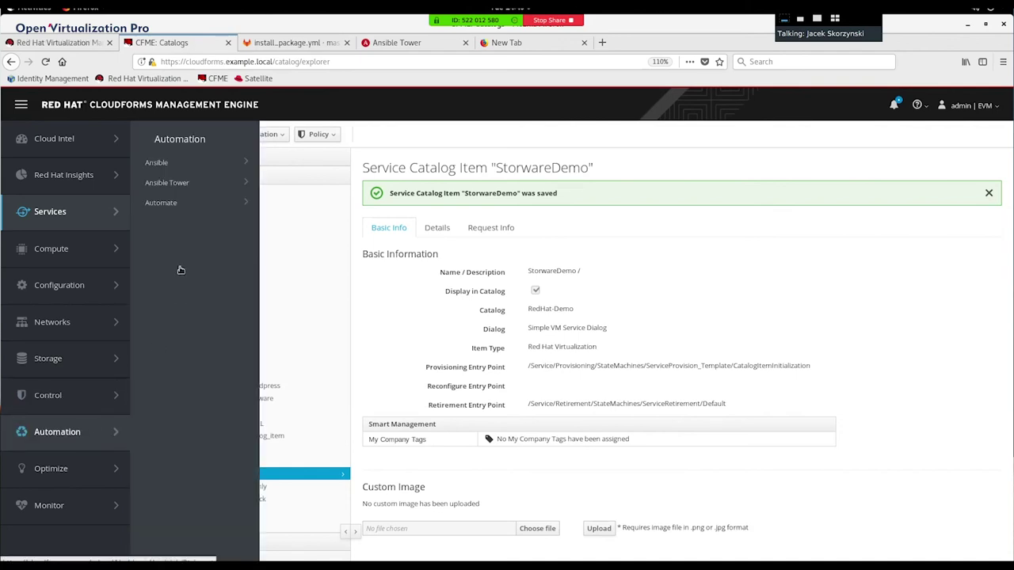
{"action": "mouse_move", "coordinate": [167, 210]}
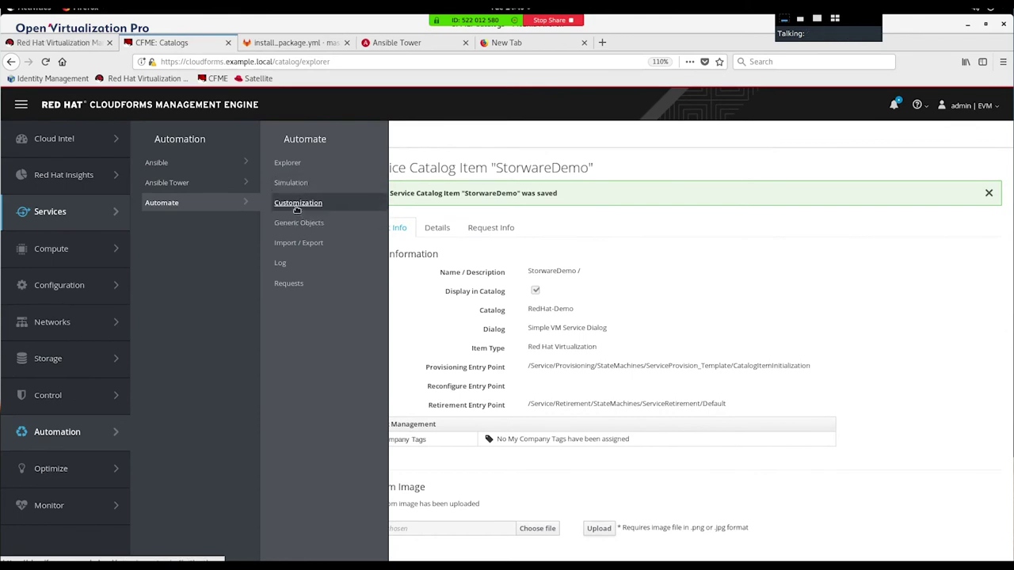
{"action": "left_click", "coordinate": [298, 203]}
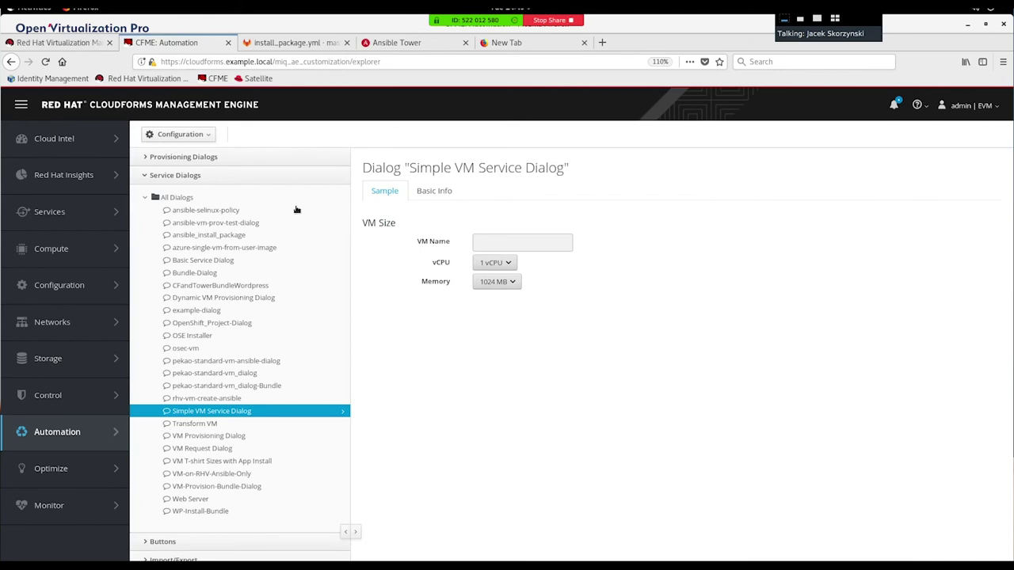
{"action": "left_click", "coordinate": [184, 134]}
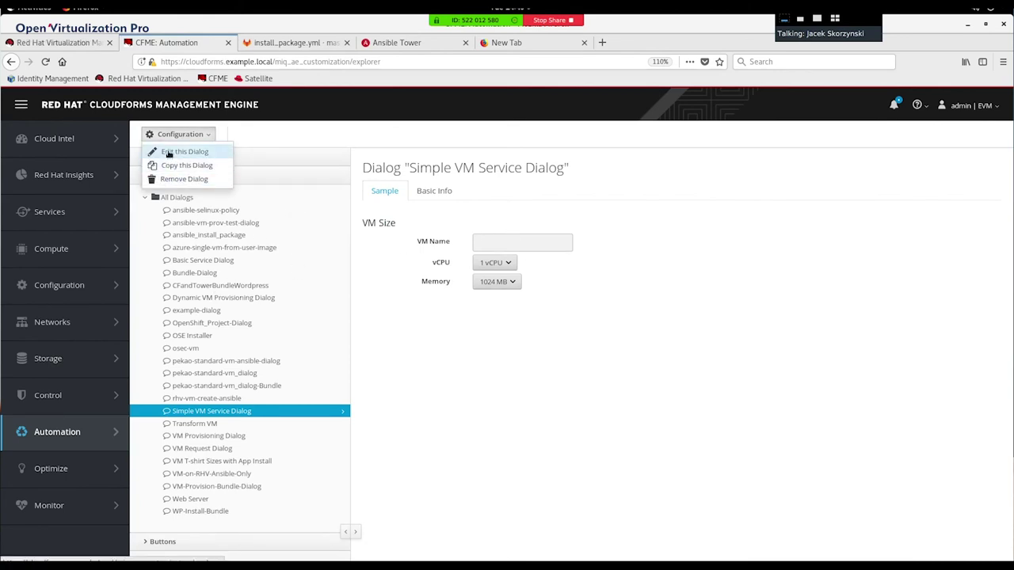
{"action": "left_click", "coordinate": [169, 152]}
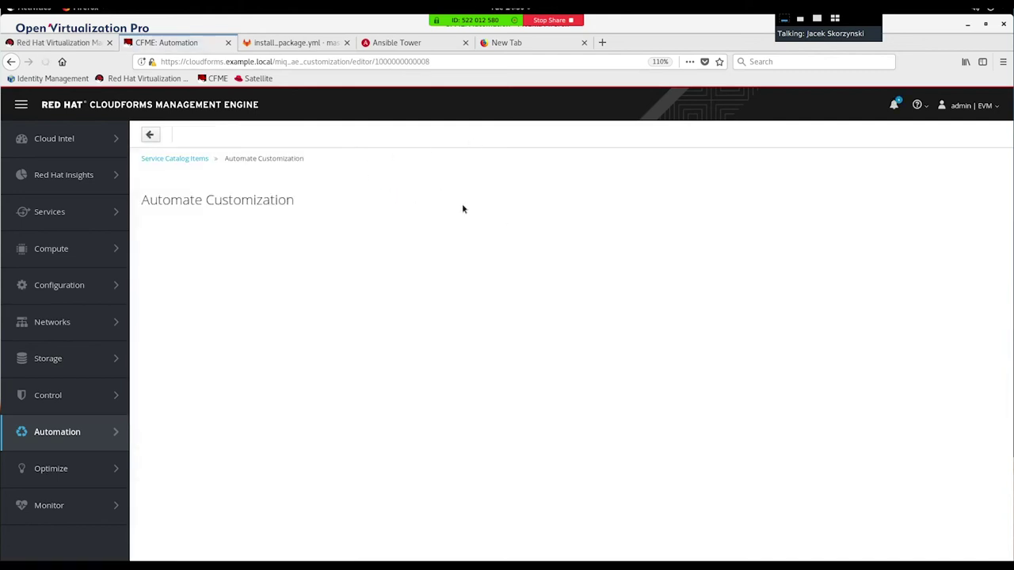
Step: Drop a Text Area field into the VM Size section and open its settings
{"action": "scroll", "coordinate": [233, 350], "scroll_direction": "down", "scroll_amount": 2}
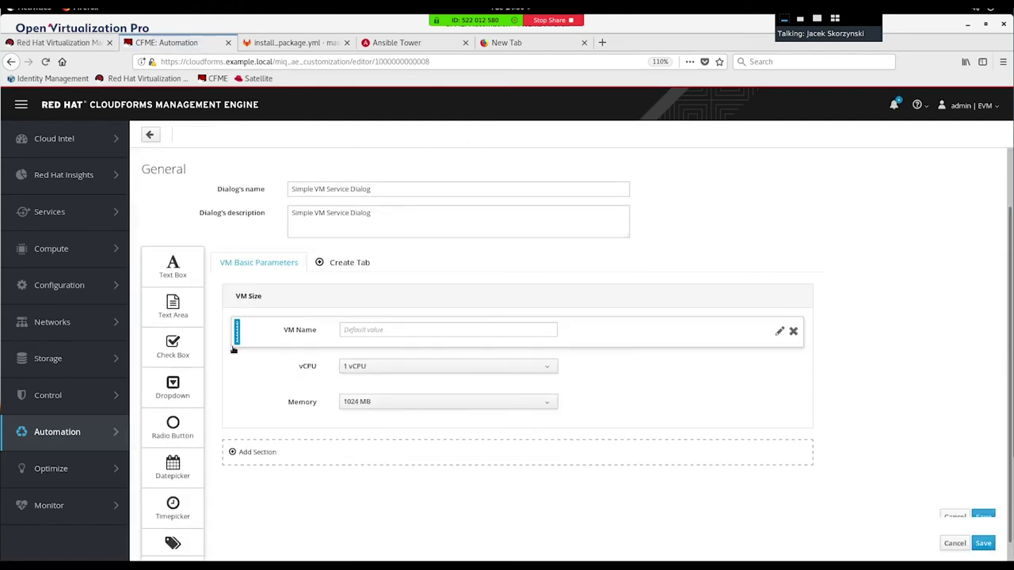
{"action": "left_click_drag", "start_coordinate": [167, 310], "coordinate": [443, 420]}
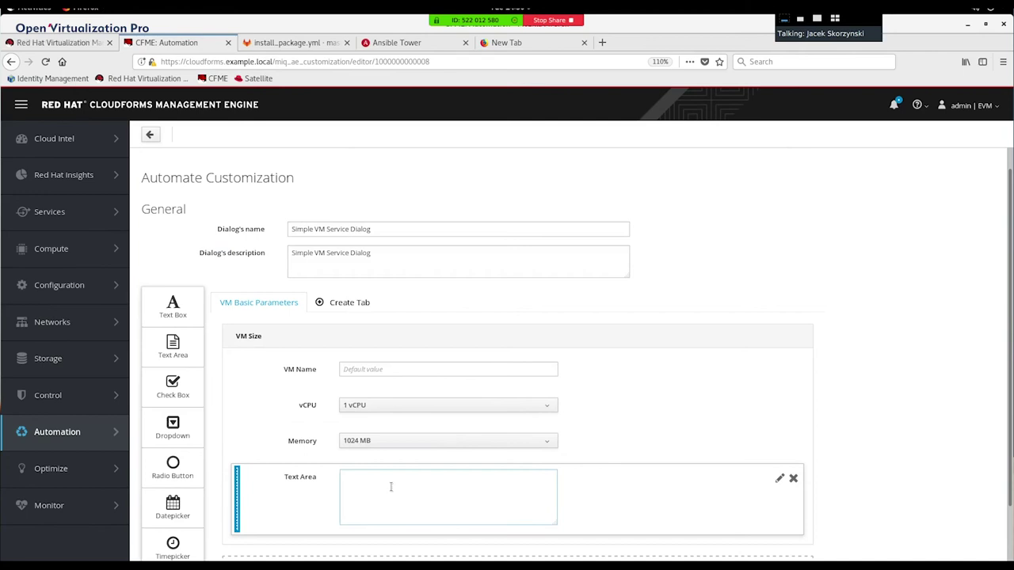
{"action": "left_click", "coordinate": [779, 479]}
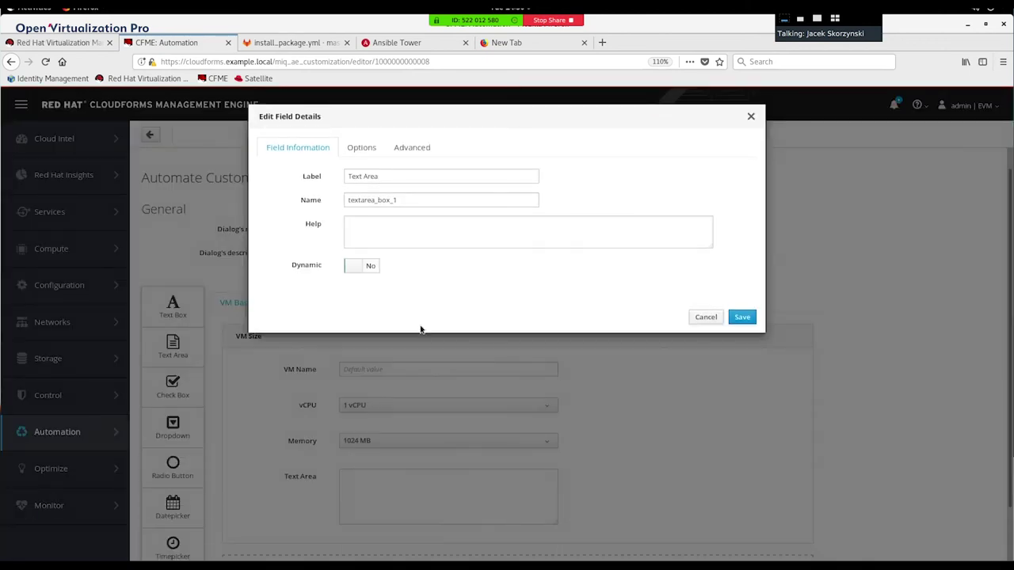
Step: Review the Text Area field's Options and Field Information tabs and its internal name
{"action": "left_click", "coordinate": [363, 148]}
{"action": "left_click", "coordinate": [288, 151]}
{"action": "left_click_drag", "start_coordinate": [407, 199], "coordinate": [325, 201]}
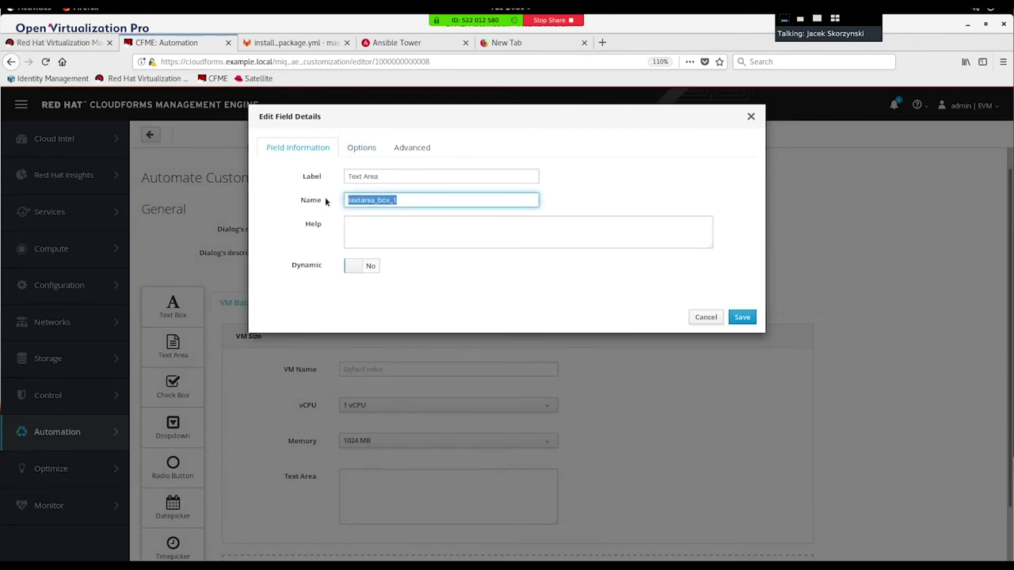
Step: Cancel the field settings without changes and bring up the open-windows overview
{"action": "left_click", "coordinate": [710, 319]}
{"action": "scroll", "coordinate": [710, 319], "scroll_direction": "down", "scroll_amount": 2}
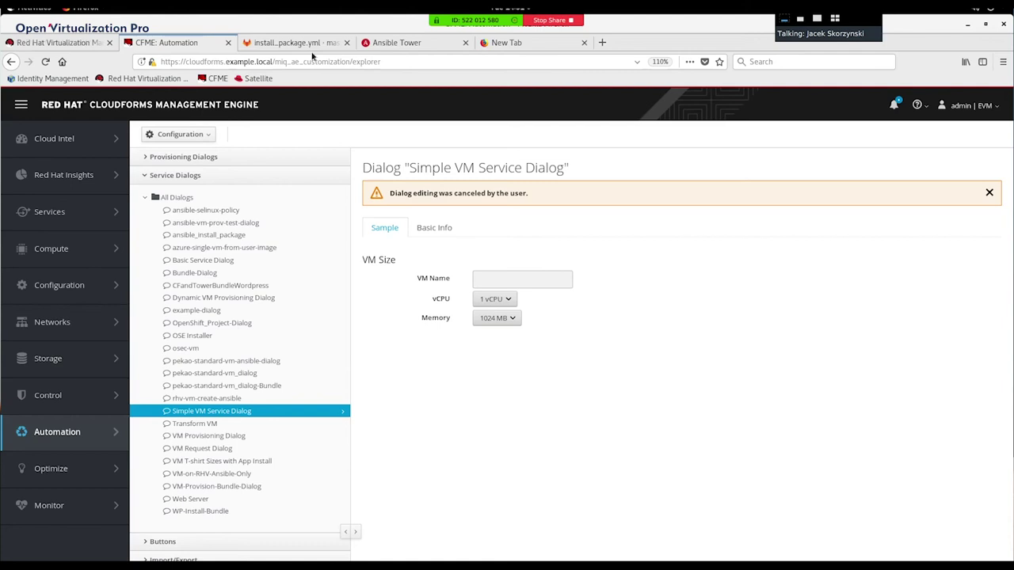
{"action": "left_click", "coordinate": [43, 11]}
Step: In the self-service portal, open StorwareDemo and enter VM name testvm001
{"action": "left_click", "coordinate": [400, 428]}
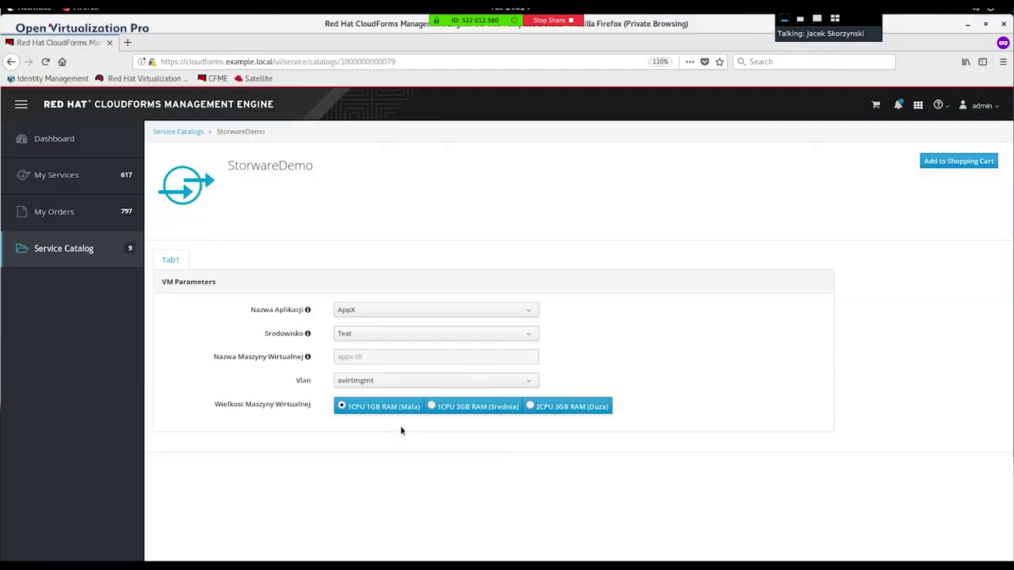
{"action": "left_click", "coordinate": [71, 252]}
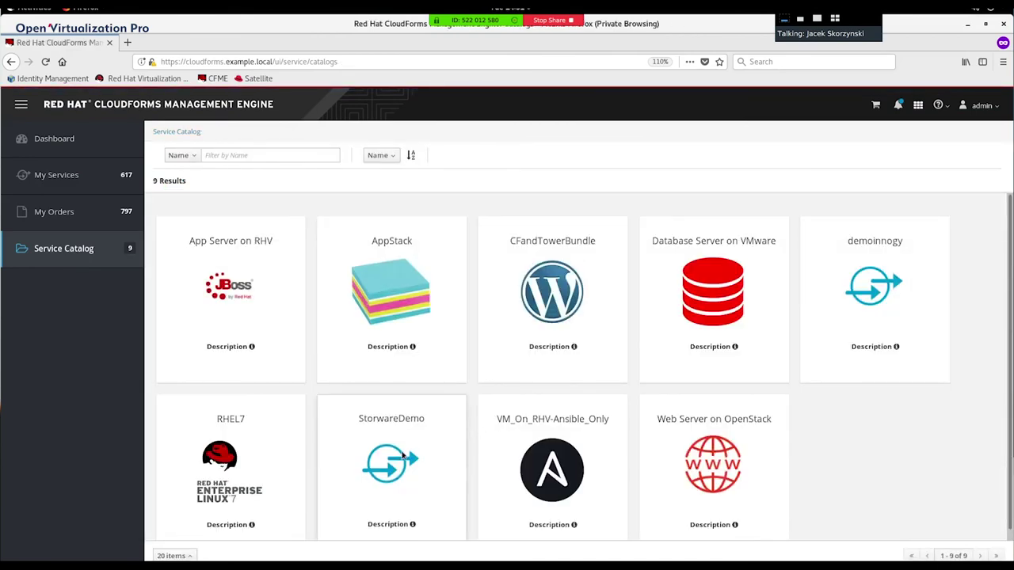
{"action": "left_click", "coordinate": [403, 455]}
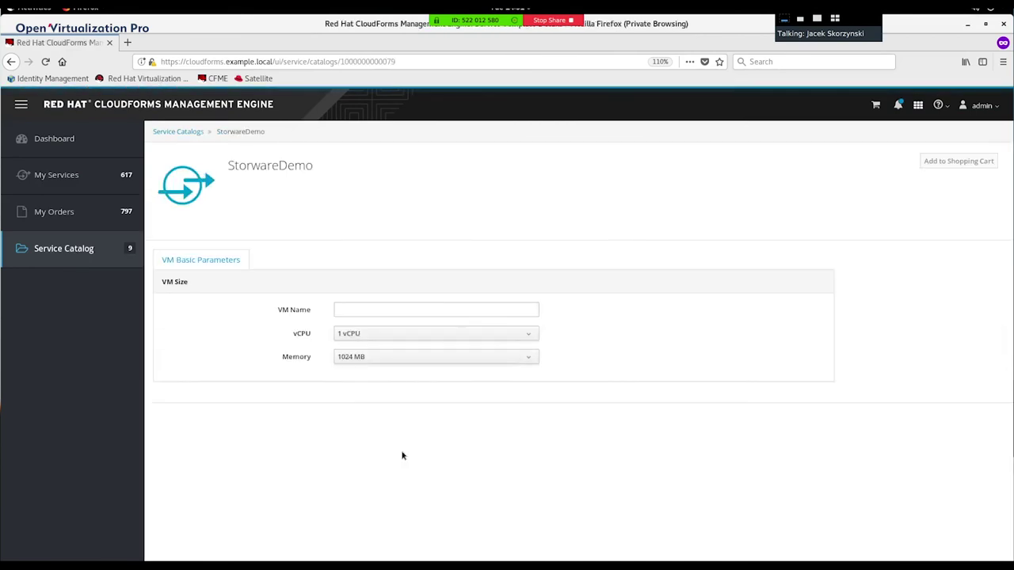
{"action": "left_click", "coordinate": [356, 309]}
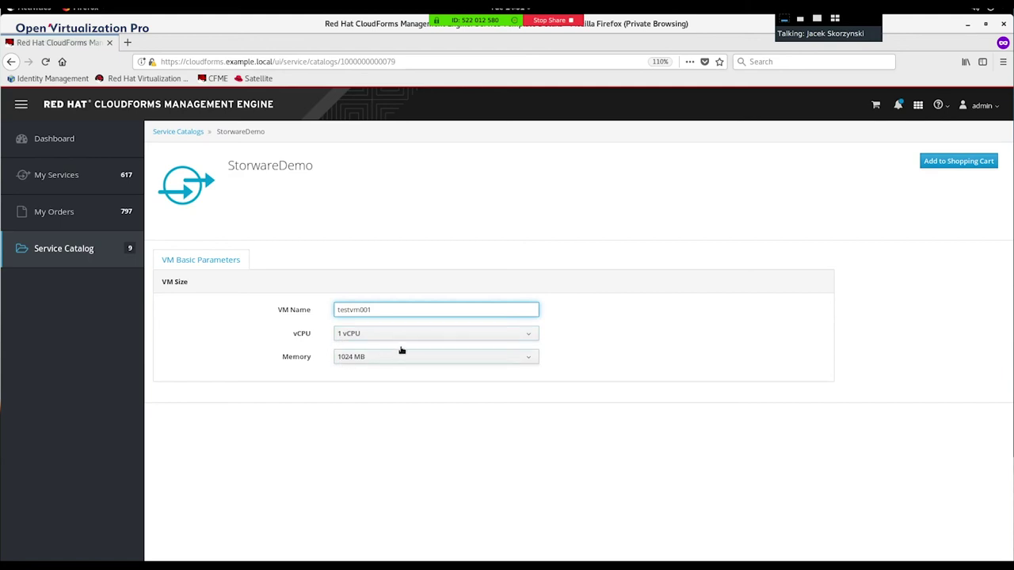
Step: Add StorwareDemo to the shopping cart, order it, and minimize the portal window
{"action": "left_click", "coordinate": [925, 159]}
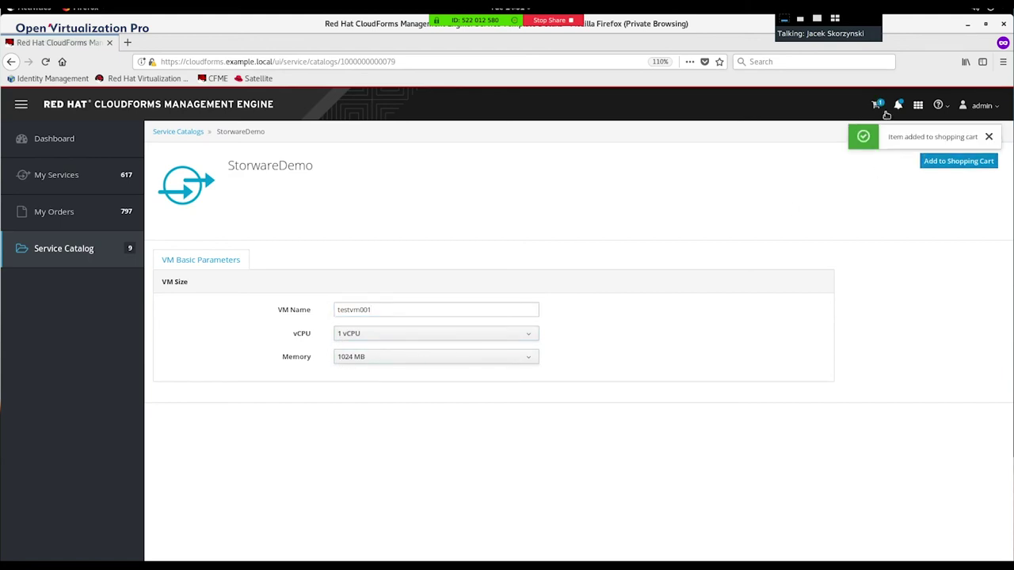
{"action": "left_click", "coordinate": [881, 110]}
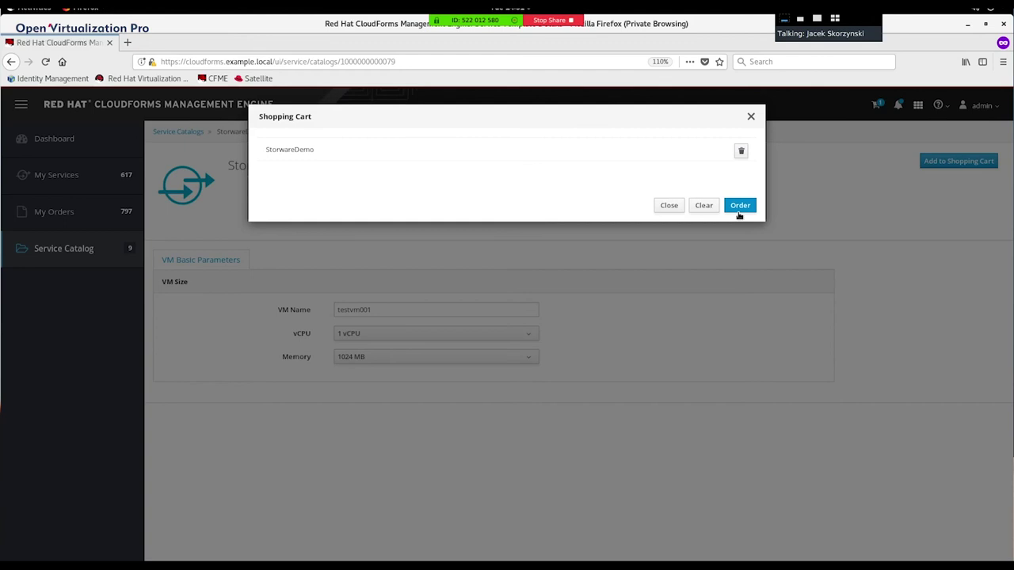
{"action": "left_click", "coordinate": [749, 208]}
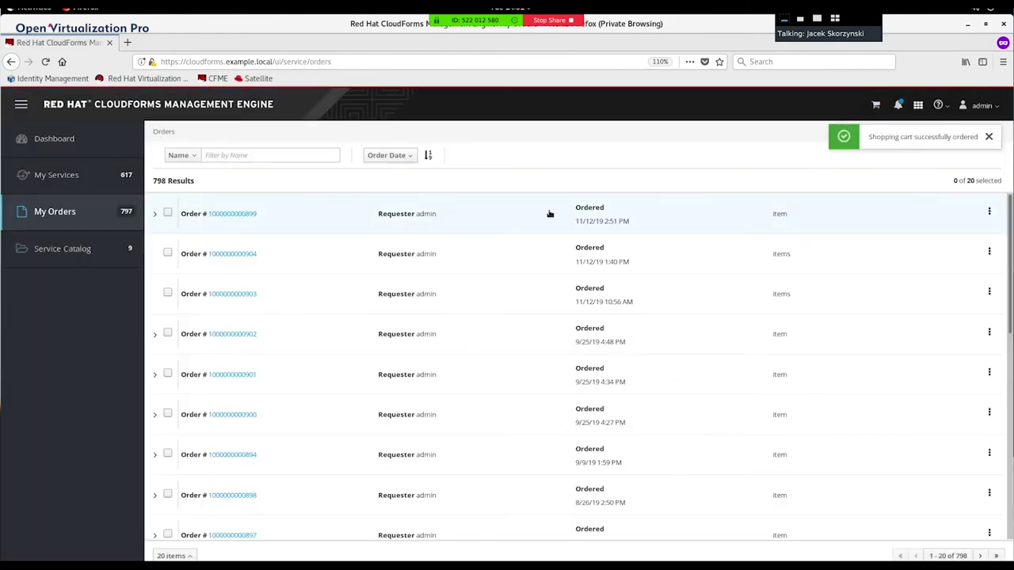
{"action": "left_click", "coordinate": [967, 26]}
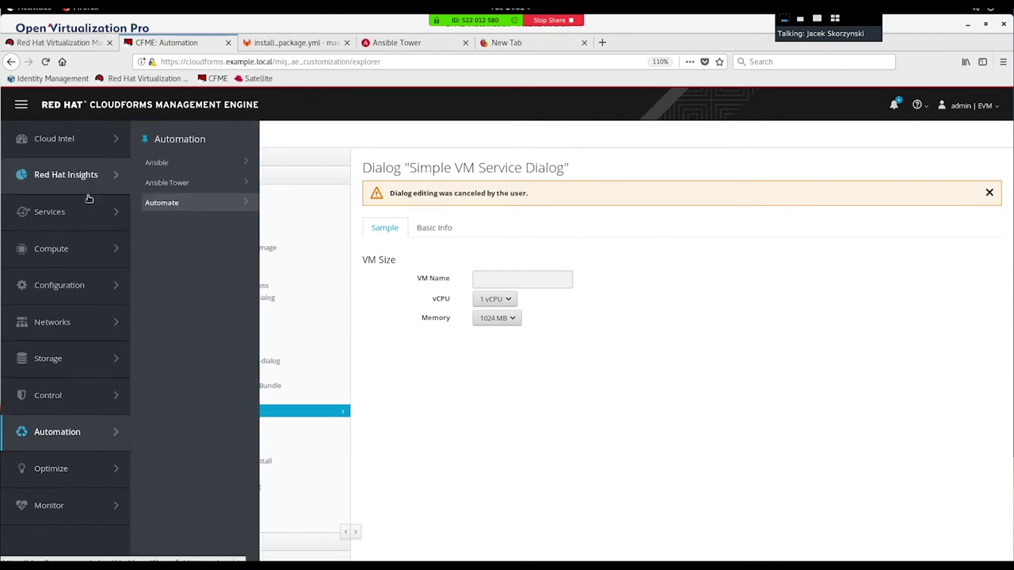
Step: Open the Provisioning Service [StorwareDemo] request from Services > Requests to check its Pending state
{"action": "mouse_move", "coordinate": [80, 212]}
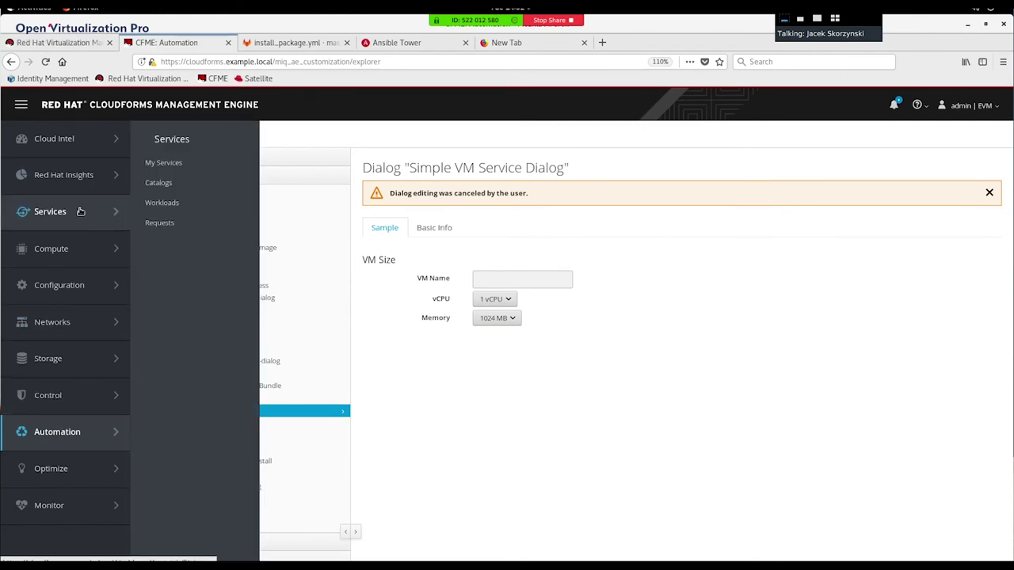
{"action": "left_click", "coordinate": [158, 223]}
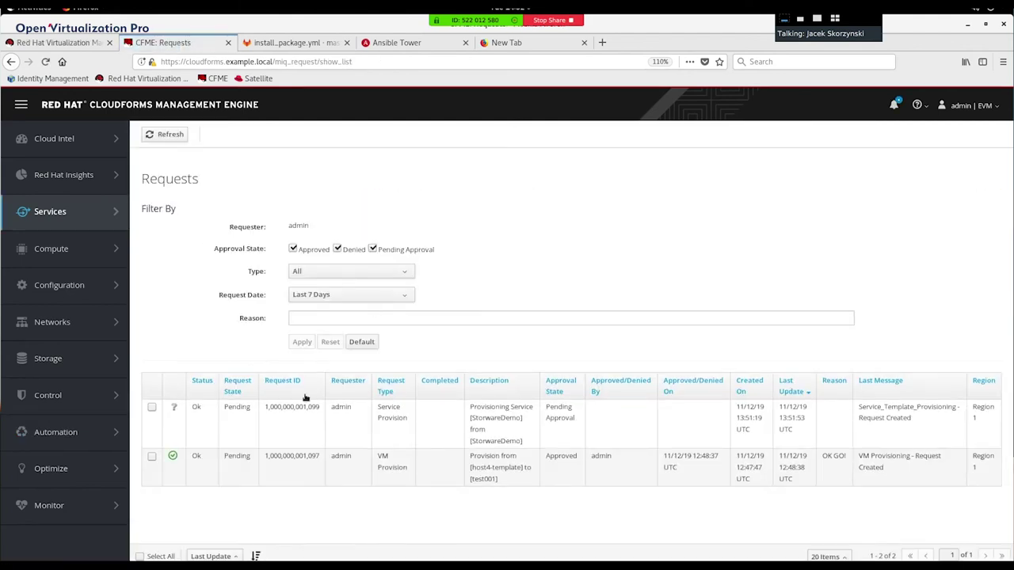
{"action": "left_click", "coordinate": [333, 417]}
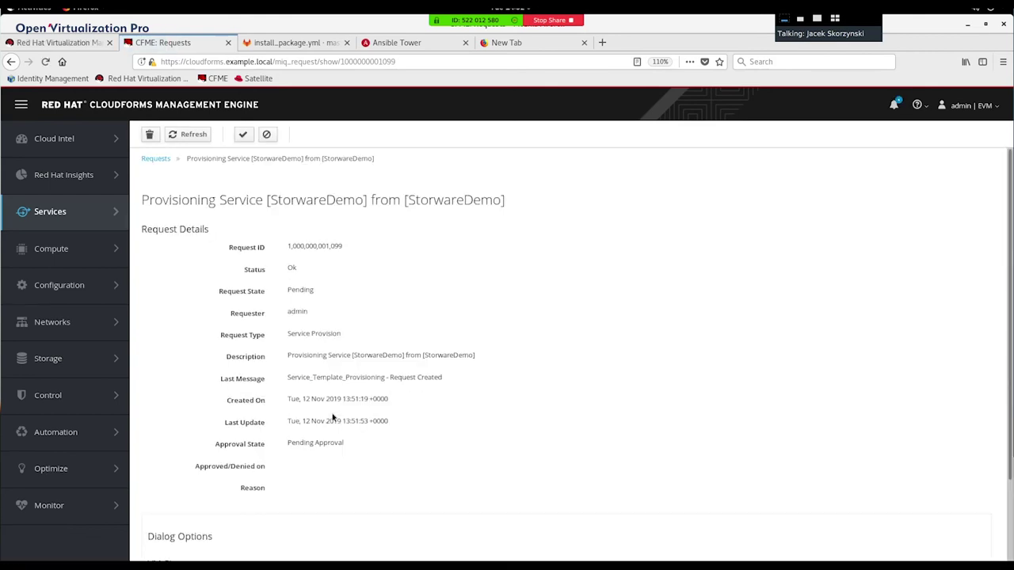
{"action": "scroll", "coordinate": [553, 315], "scroll_direction": "down", "scroll_amount": 3}
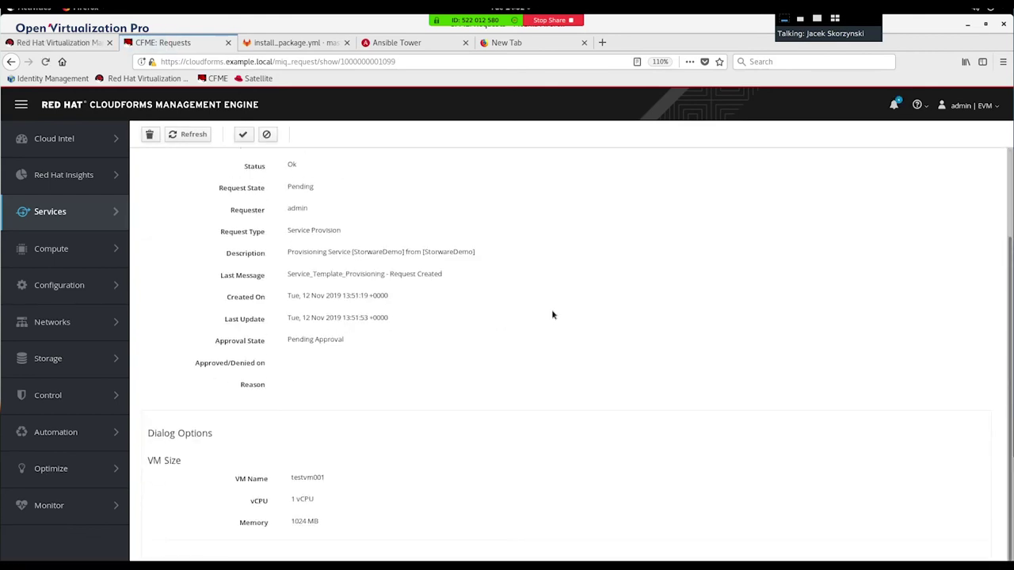
{"action": "scroll", "coordinate": [553, 315], "scroll_direction": "up", "scroll_amount": 3}
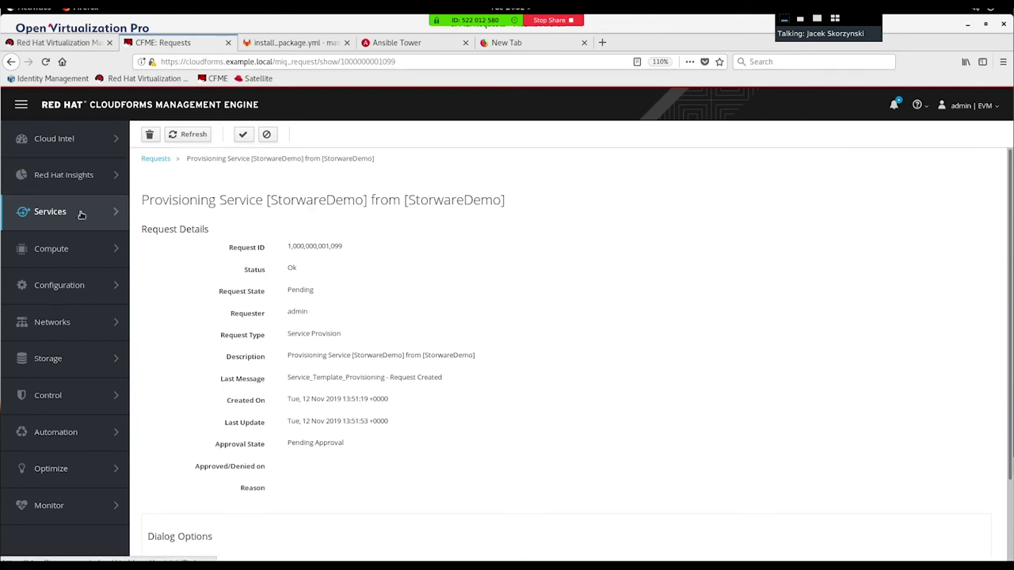
{"action": "mouse_move", "coordinate": [81, 213]}
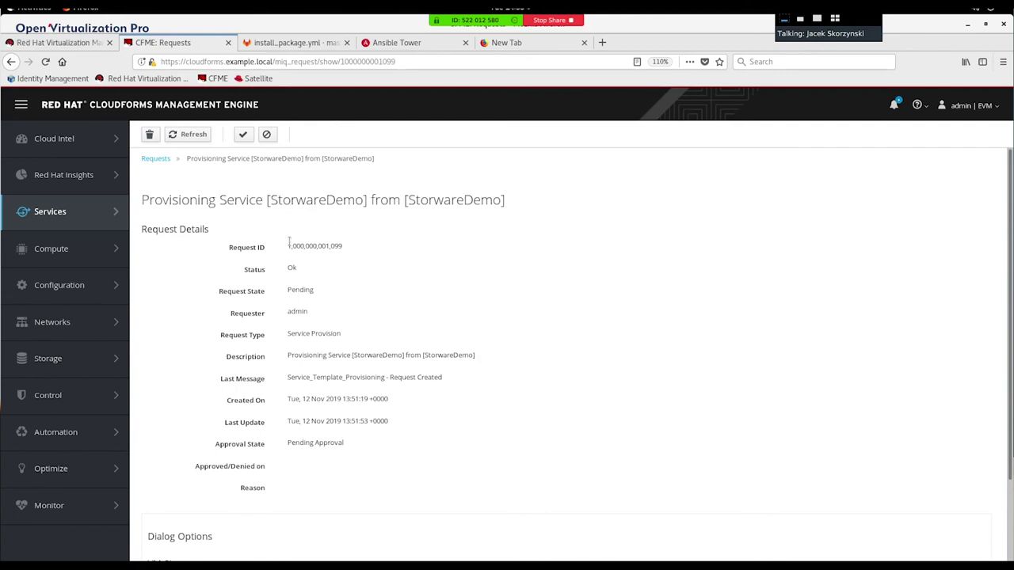
Step: Approve the StorwareDemo provisioning request with reason 'OK GO!'
{"action": "left_click", "coordinate": [244, 135]}
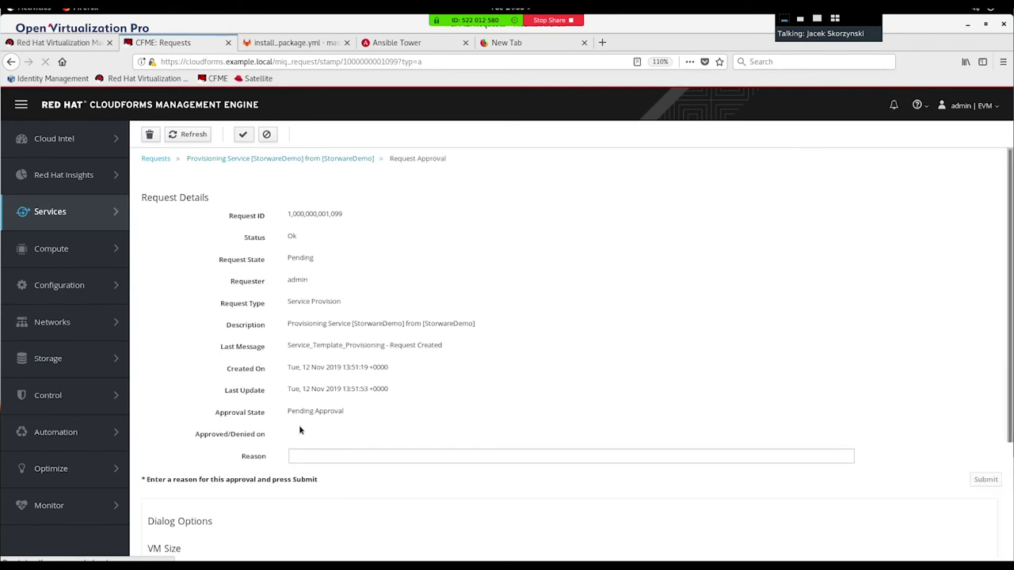
{"action": "left_click", "coordinate": [297, 456]}
{"action": "type", "text": "OK"}
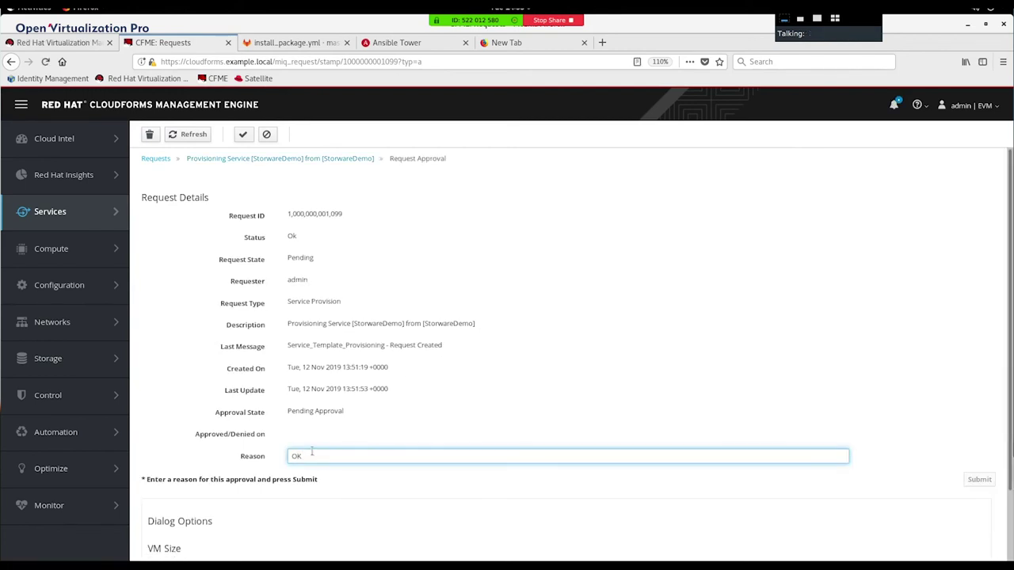
{"action": "type", "text": " GO!"}
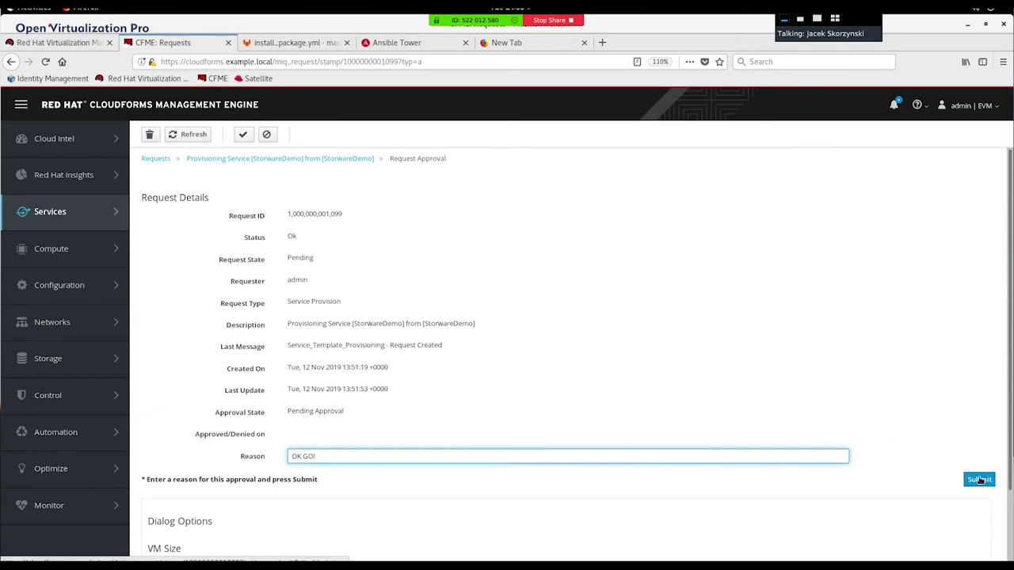
{"action": "left_click", "coordinate": [981, 480]}
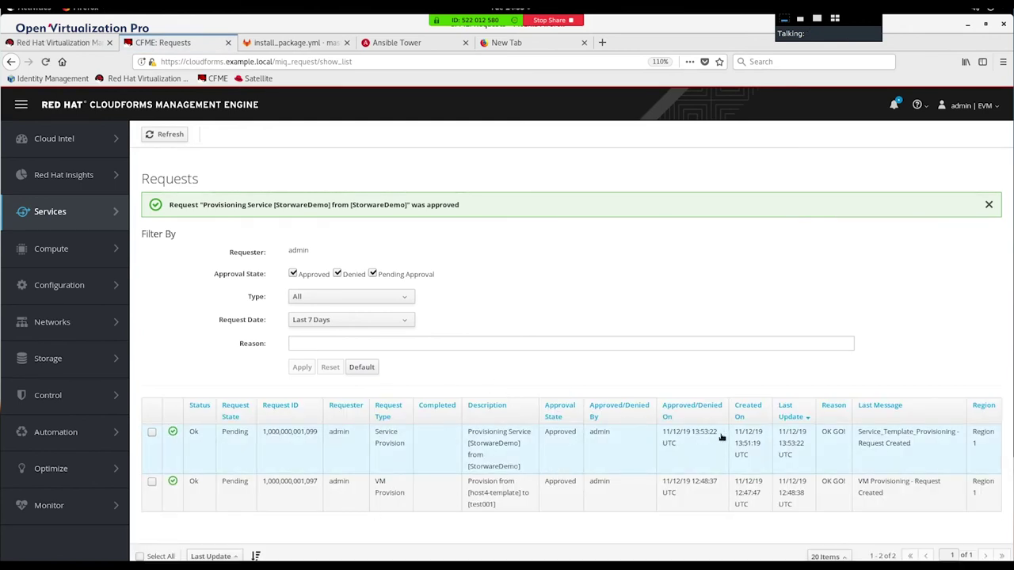
Step: Review the approved request's details, then switch to the Red Hat Virtualization Templates tab
{"action": "left_click", "coordinate": [355, 437]}
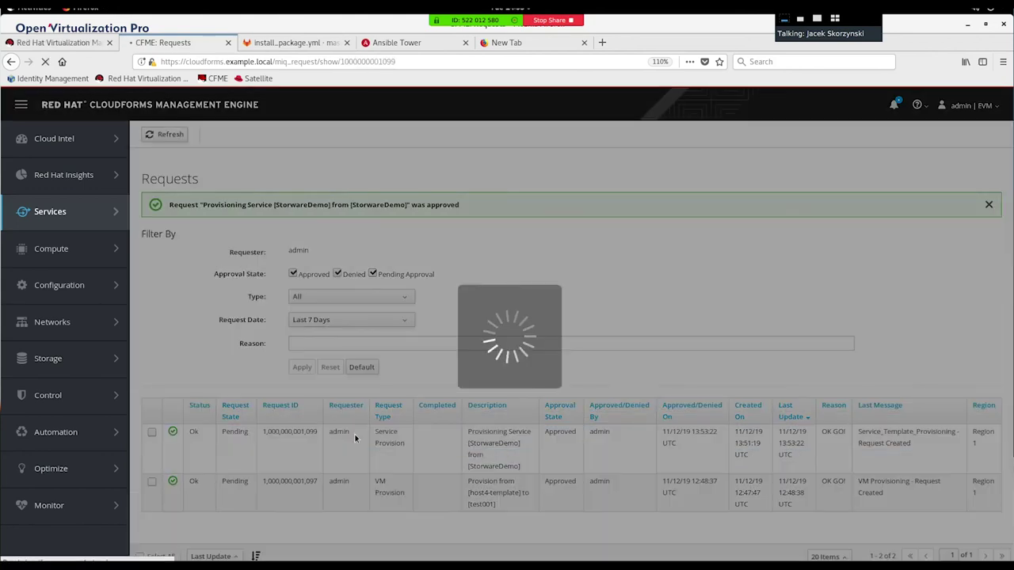
{"action": "scroll", "coordinate": [355, 438], "scroll_direction": "down", "scroll_amount": 3}
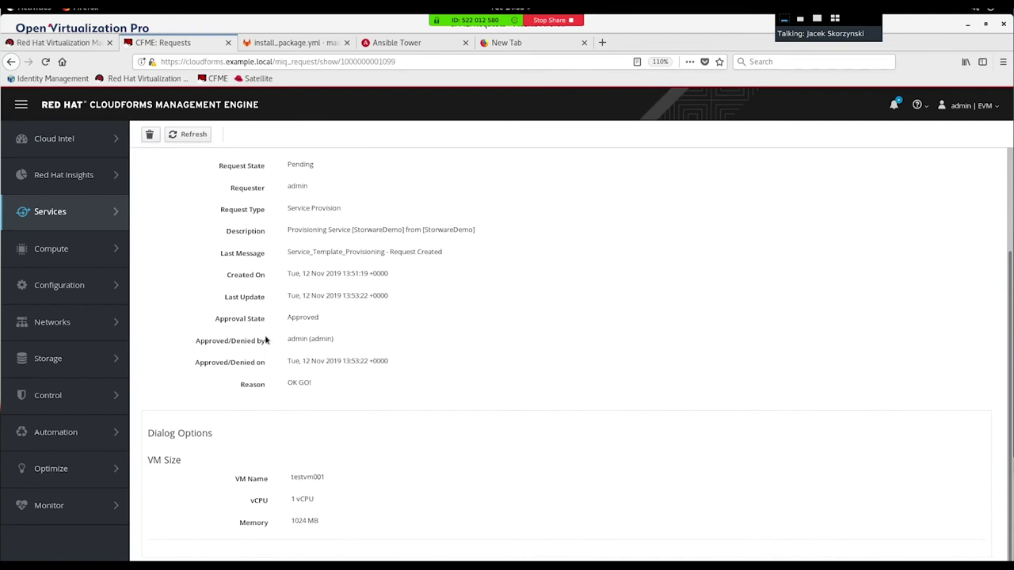
{"action": "left_click", "coordinate": [78, 44]}
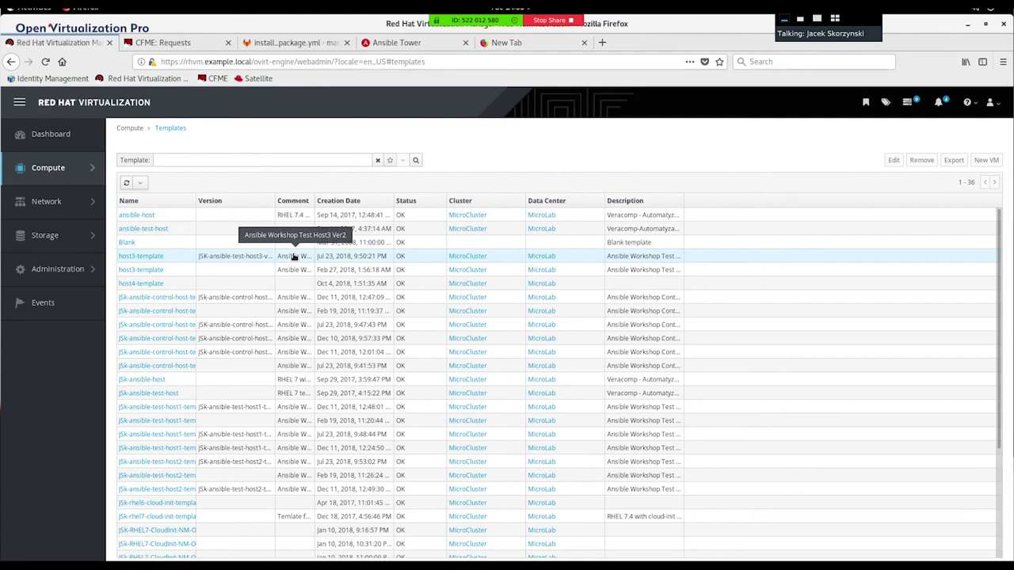
Step: Return to CloudForms and open Compute > Infrastructure > Virtual Machines, showing the running RHEL VM
{"action": "left_click", "coordinate": [180, 42]}
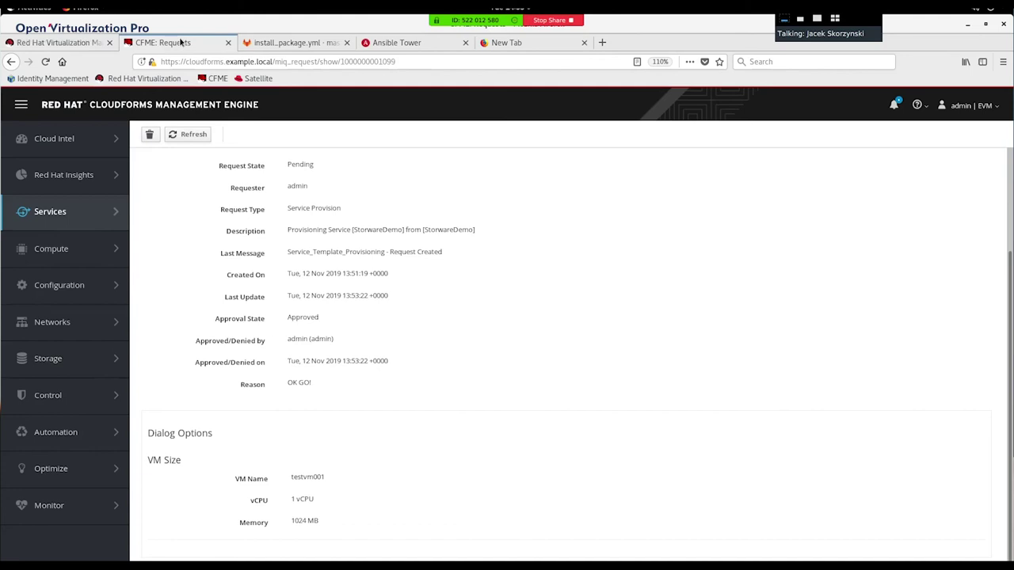
{"action": "mouse_move", "coordinate": [106, 151]}
{"action": "mouse_move", "coordinate": [58, 251]}
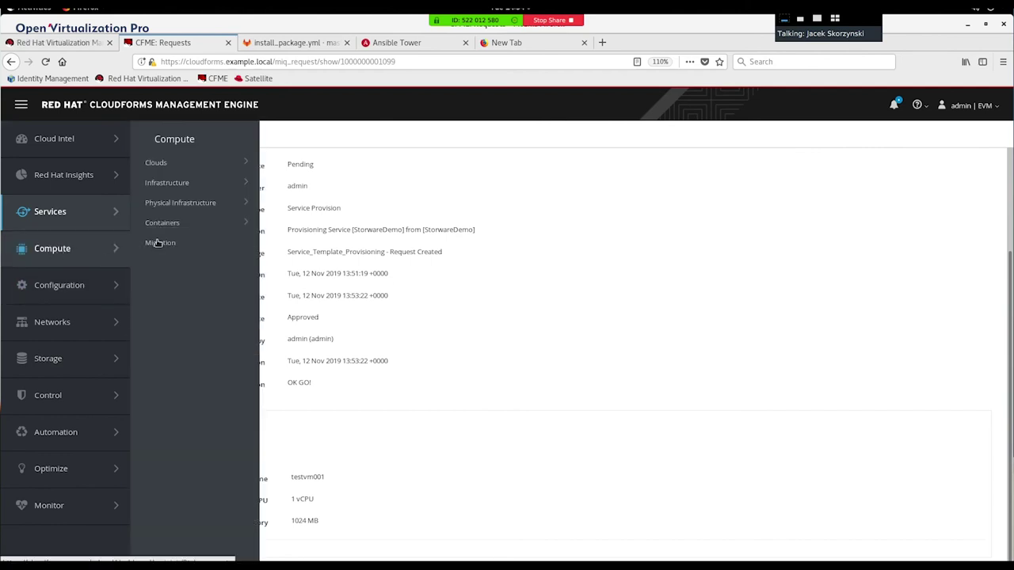
{"action": "mouse_move", "coordinate": [171, 187]}
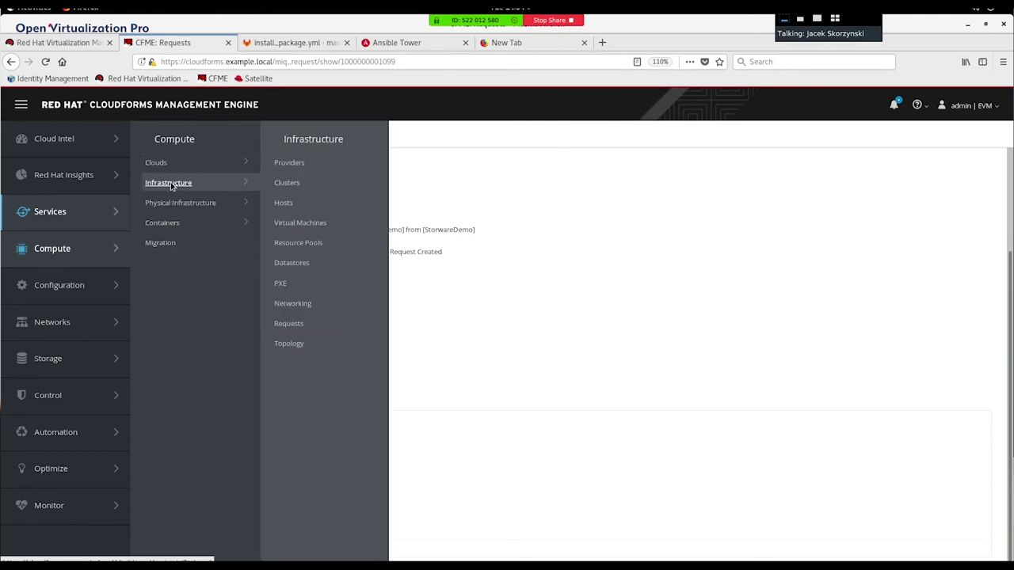
{"action": "left_click", "coordinate": [289, 225]}
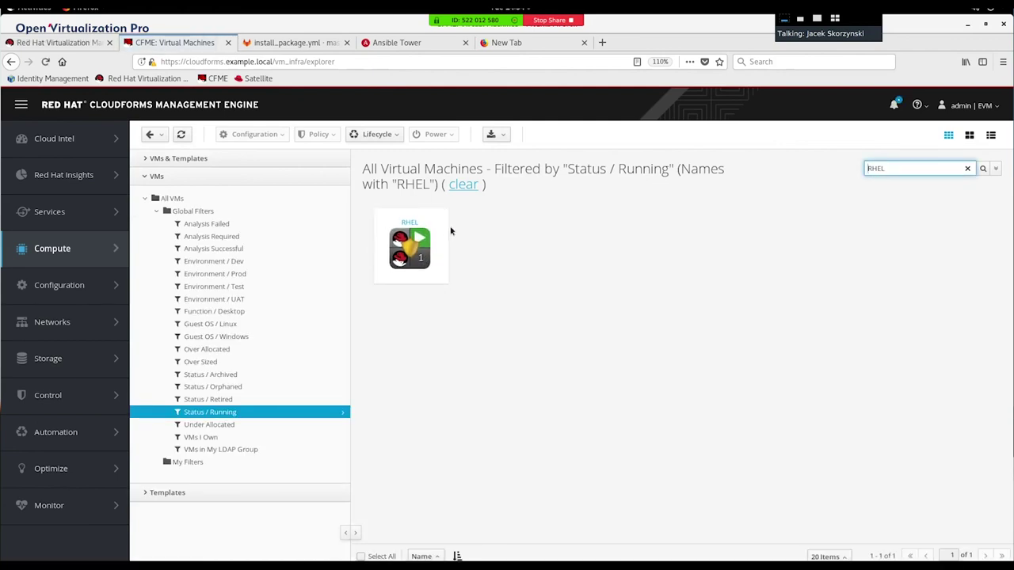
Step: Open the RHEL VM's summary and check its Configuration, Policy and Lifecycle actions
{"action": "left_click", "coordinate": [410, 223]}
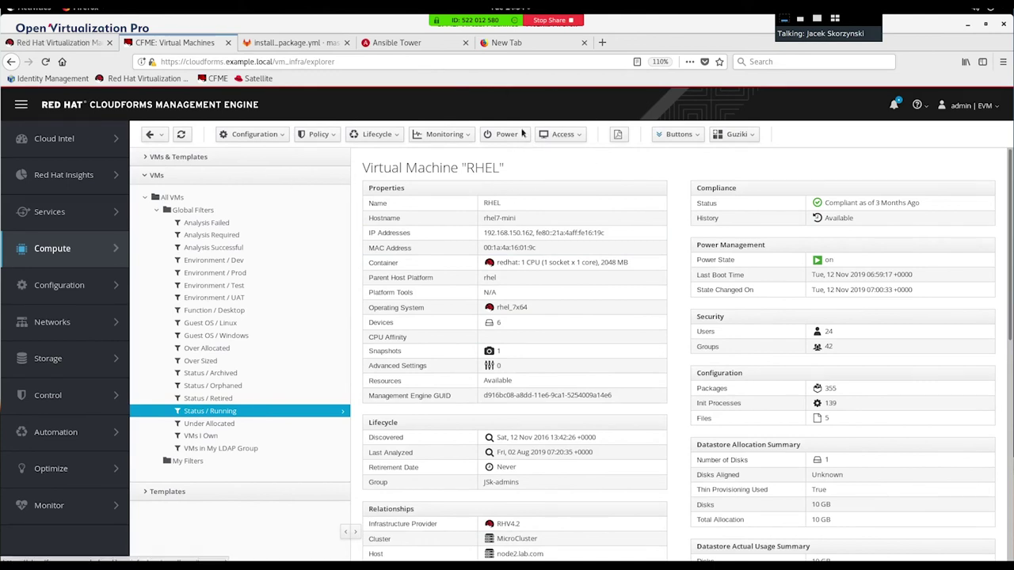
{"action": "left_click", "coordinate": [254, 138]}
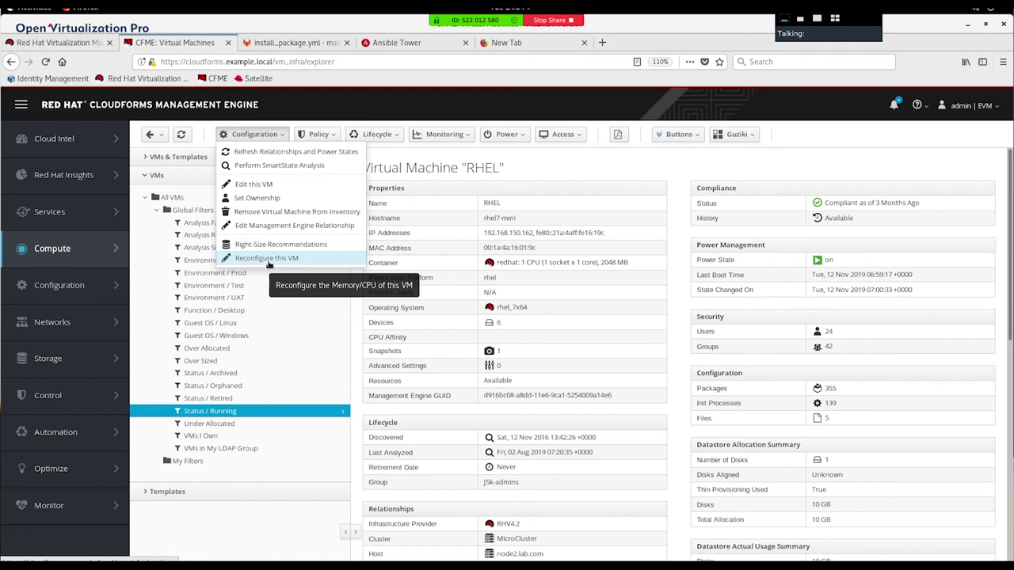
{"action": "left_click", "coordinate": [323, 133]}
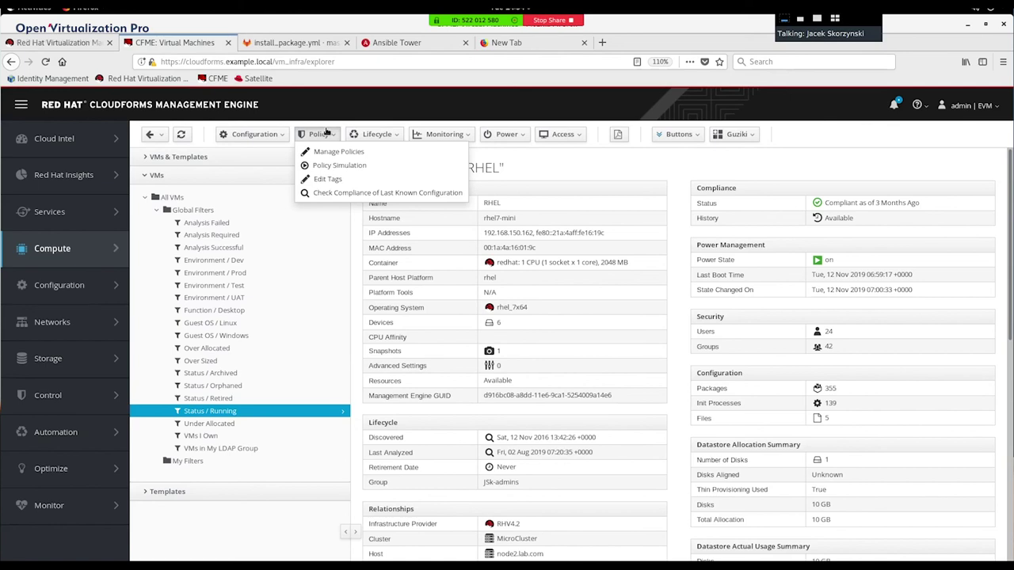
{"action": "left_click", "coordinate": [373, 134]}
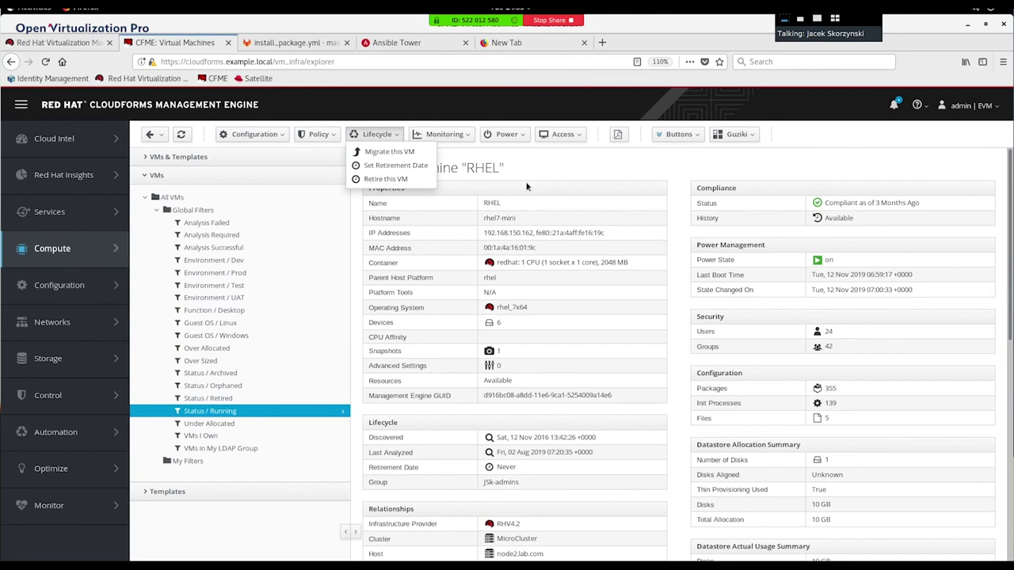
Step: Check the VM's Monitoring and Power menus without choosing, then show its custom Buttons
{"action": "left_click", "coordinate": [462, 136]}
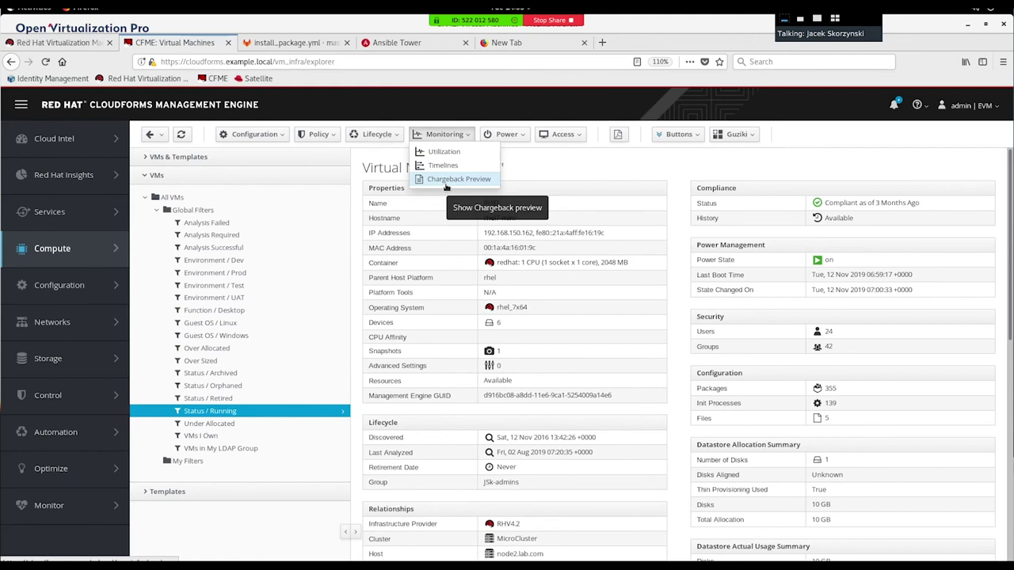
{"action": "left_click", "coordinate": [444, 134]}
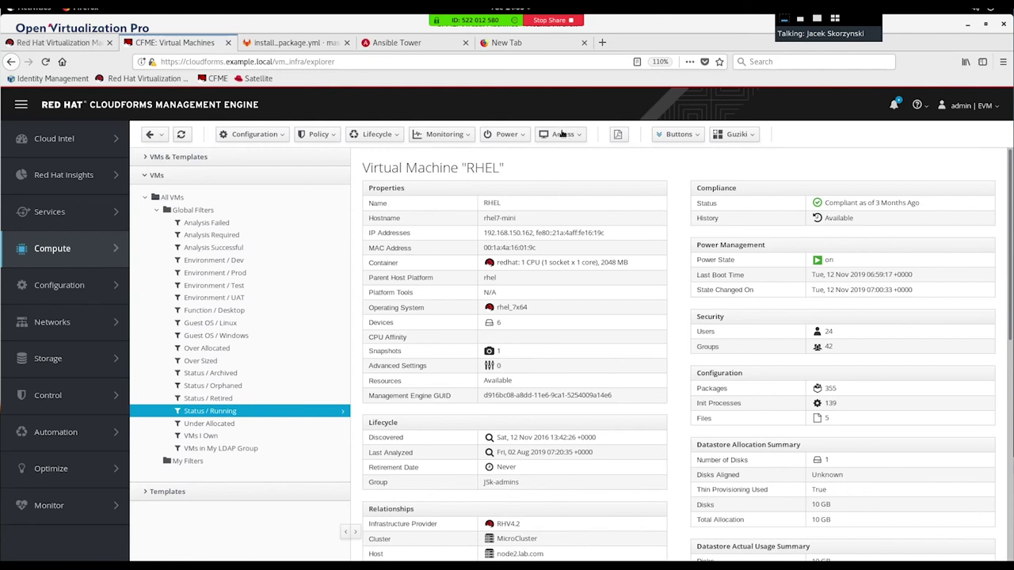
{"action": "left_click", "coordinate": [510, 135]}
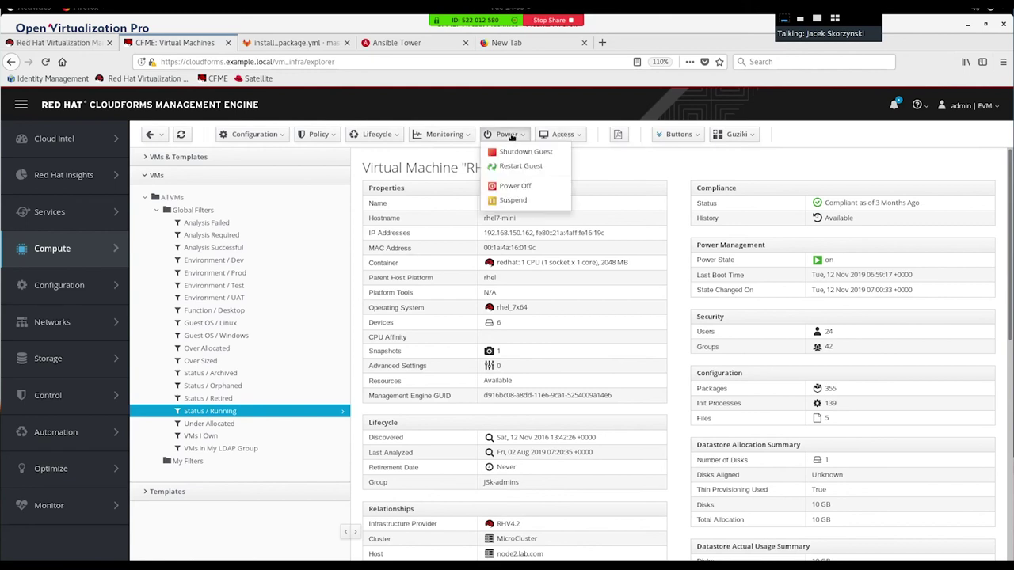
{"action": "left_click", "coordinate": [606, 179]}
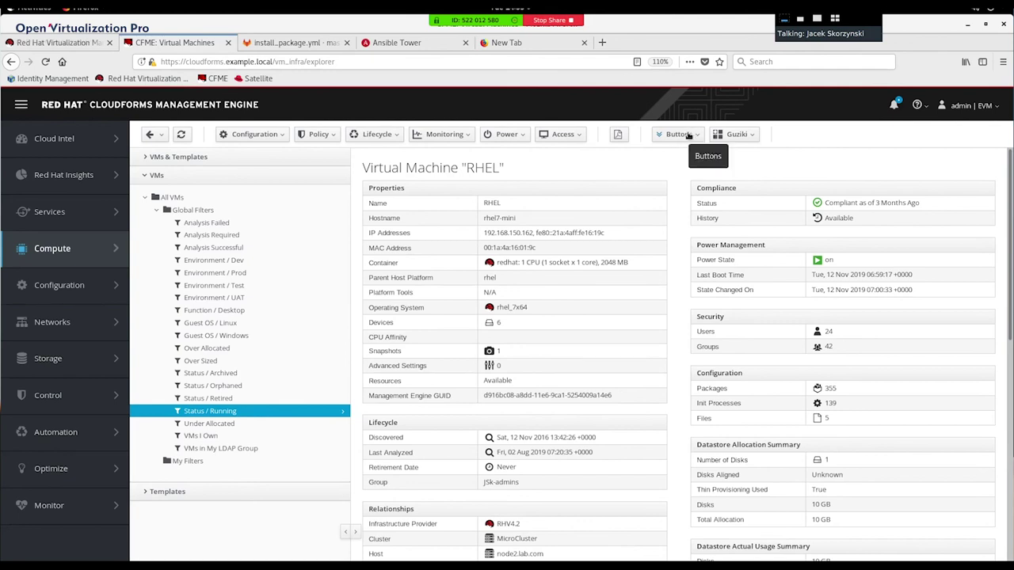
{"action": "left_click", "coordinate": [679, 135]}
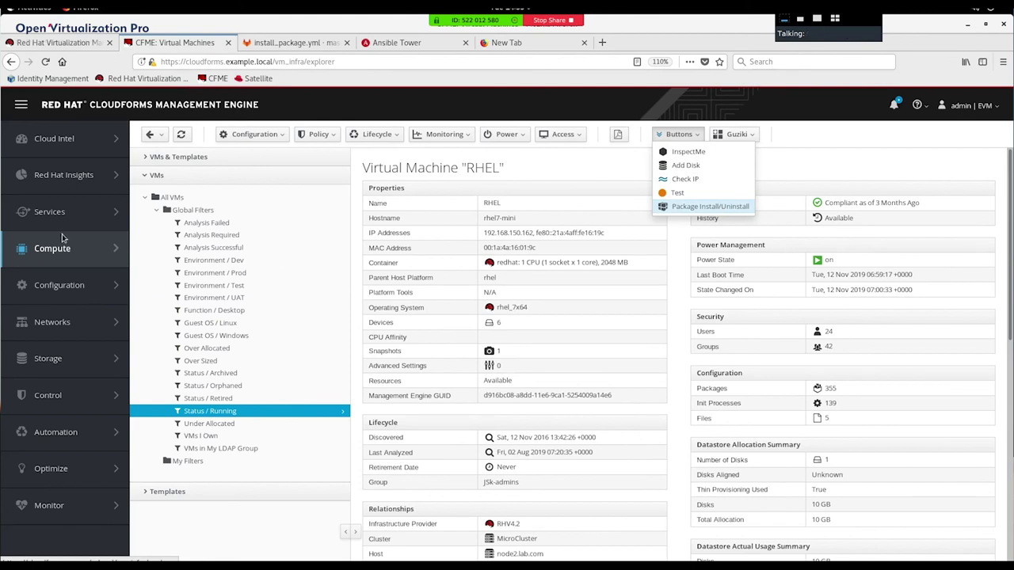
Step: Open Install_package_on_RHEL under RedHat-Demo in Services > Catalogs and review its Ansible Playbook details
{"action": "mouse_move", "coordinate": [48, 212]}
{"action": "left_click", "coordinate": [166, 184]}
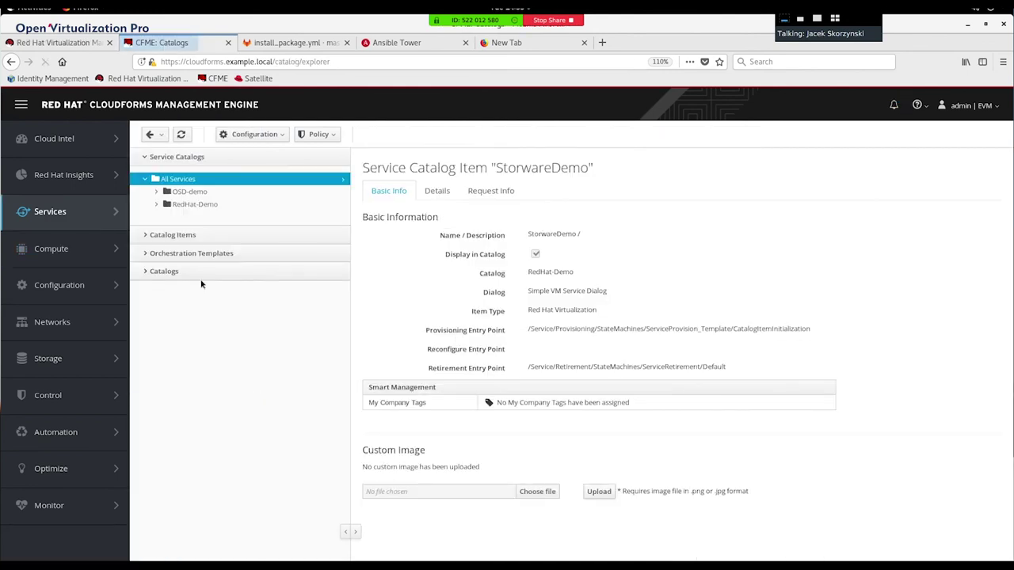
{"action": "left_click", "coordinate": [144, 233]}
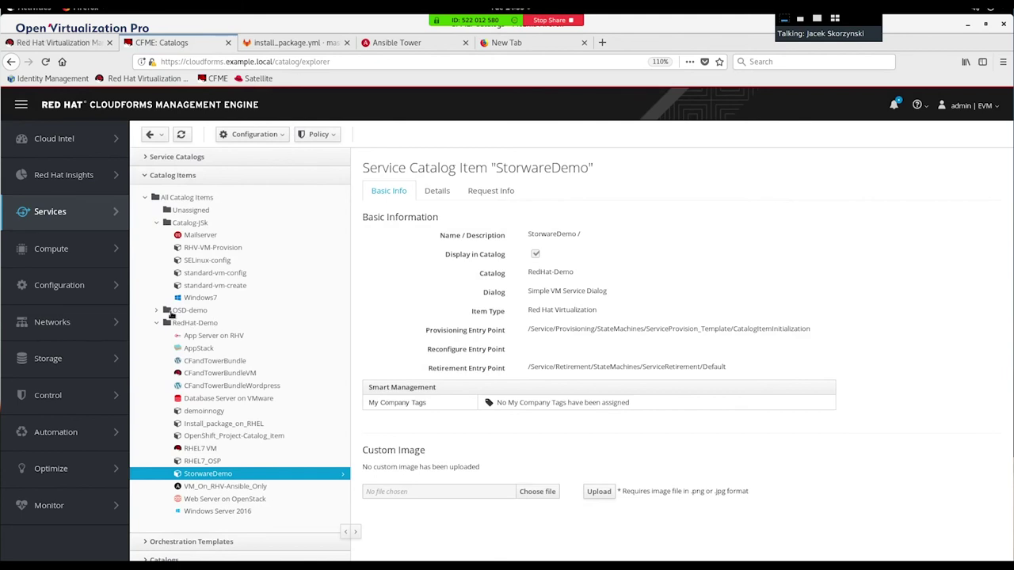
{"action": "left_click", "coordinate": [196, 425]}
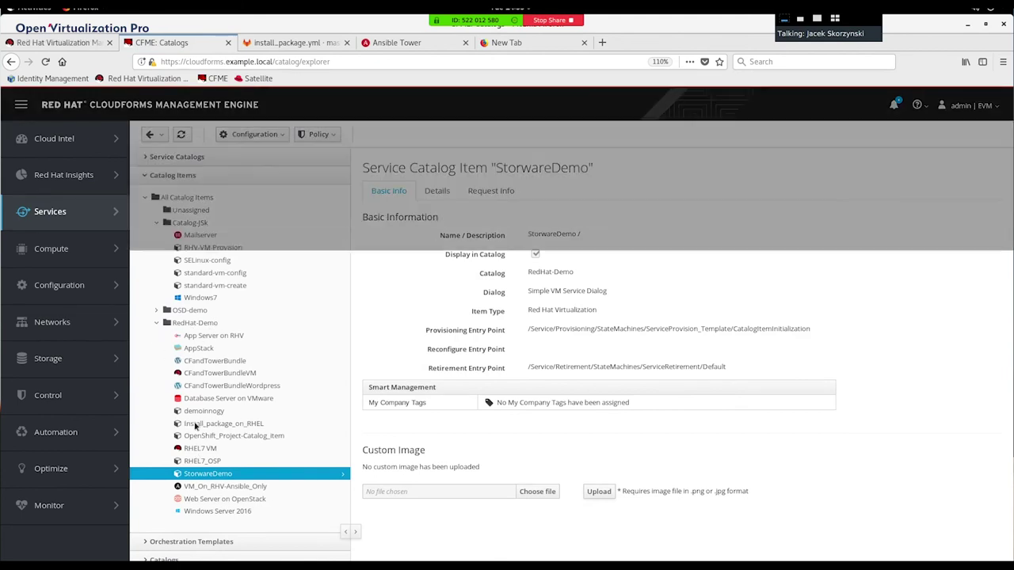
{"action": "scroll", "coordinate": [611, 450], "scroll_direction": "down", "scroll_amount": 2}
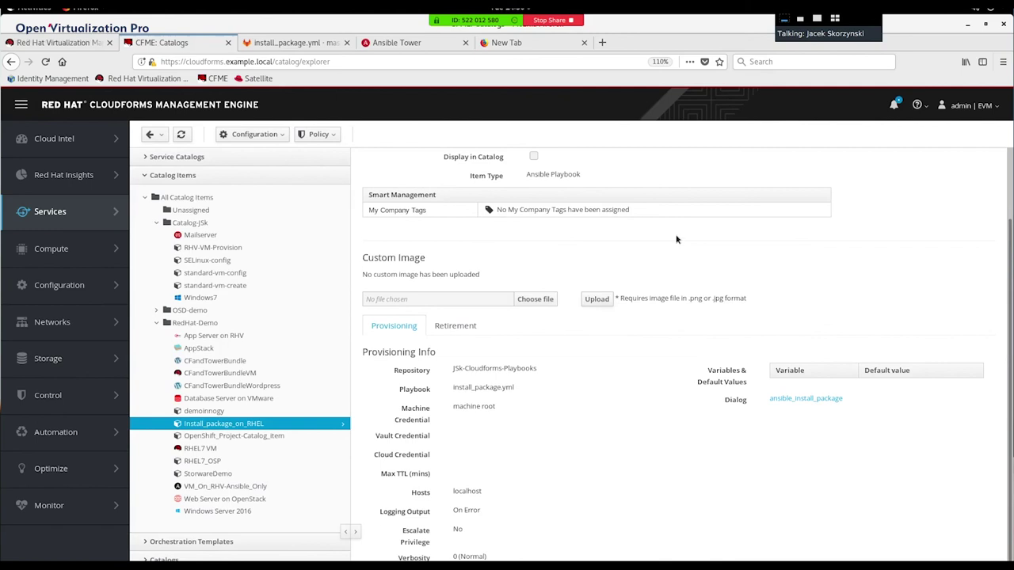
{"action": "left_click_drag", "start_coordinate": [457, 174], "coordinate": [588, 174]}
{"action": "left_click", "coordinate": [588, 175]}
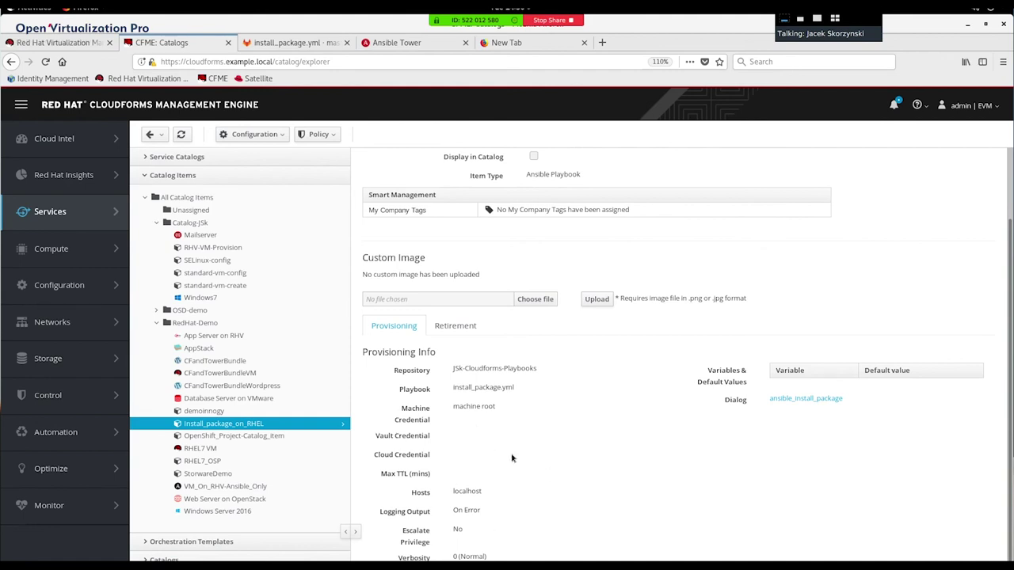
Step: Review the yum module line in the install_package.yml playbook in GitLab
{"action": "left_click", "coordinate": [793, 400]}
{"action": "scroll", "coordinate": [677, 242], "scroll_direction": "up", "scroll_amount": 2}
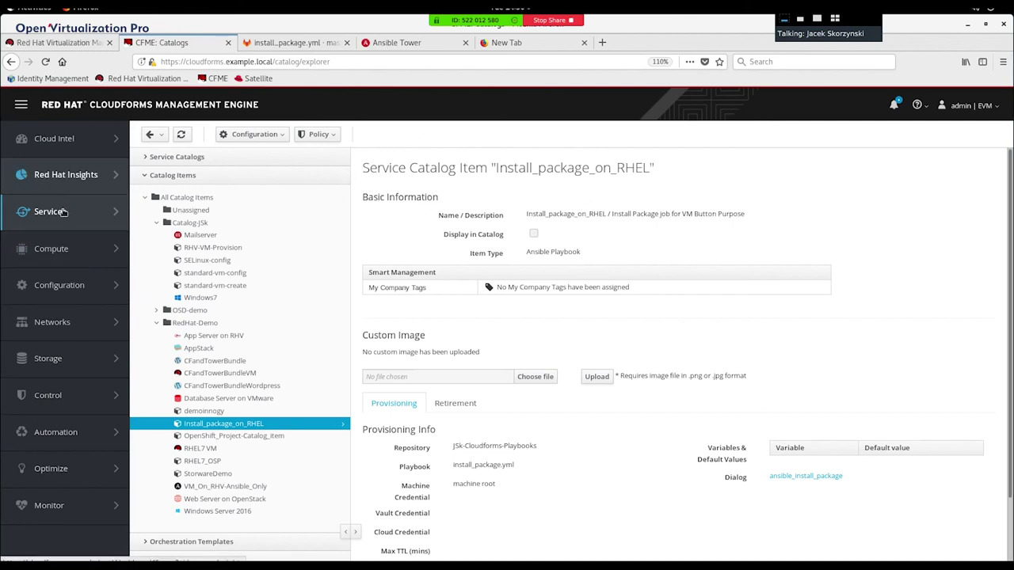
{"action": "mouse_move", "coordinate": [67, 216]}
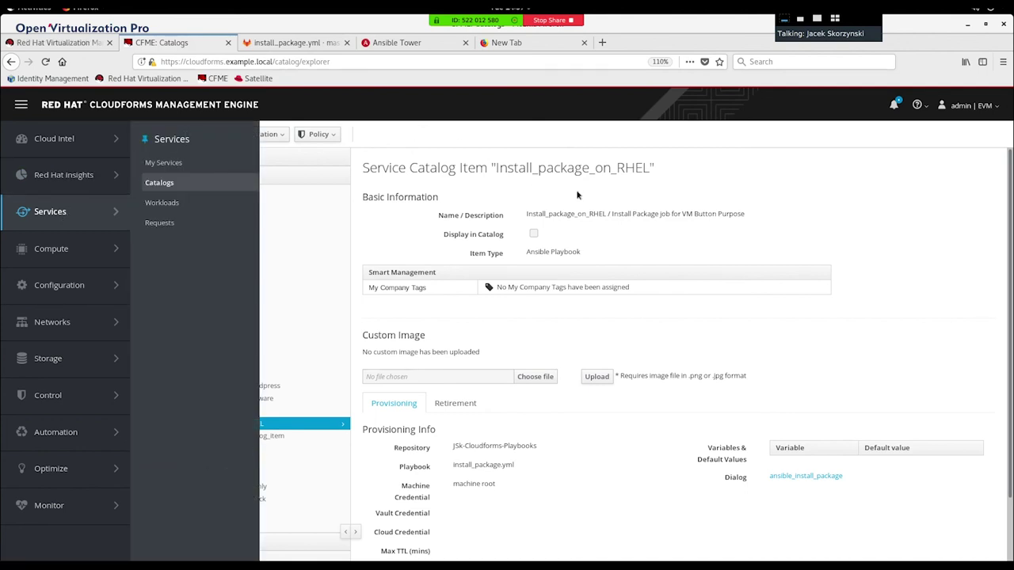
{"action": "left_click", "coordinate": [283, 46]}
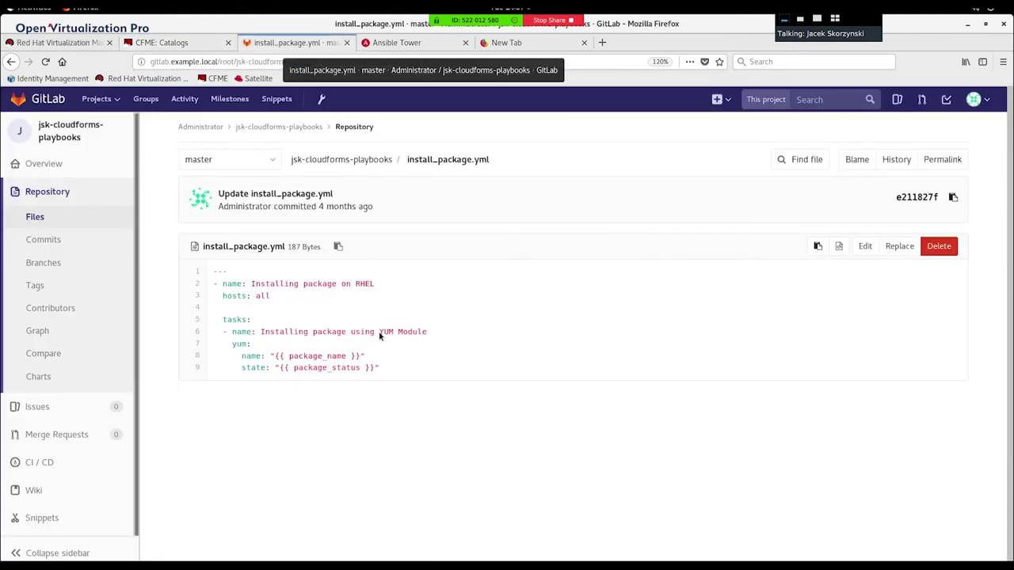
{"action": "left_click_drag", "start_coordinate": [228, 347], "coordinate": [266, 350]}
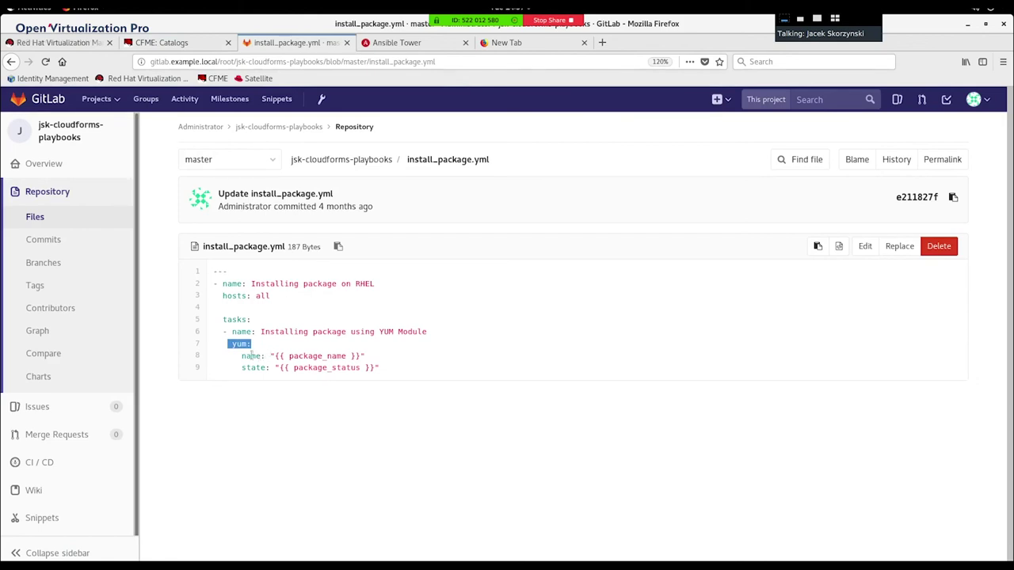
{"action": "left_click", "coordinate": [348, 347]}
Step: In Automation > Automate > Customization, list the VM and Instance buttons and select Package Install/Uninstall
{"action": "left_click", "coordinate": [159, 43]}
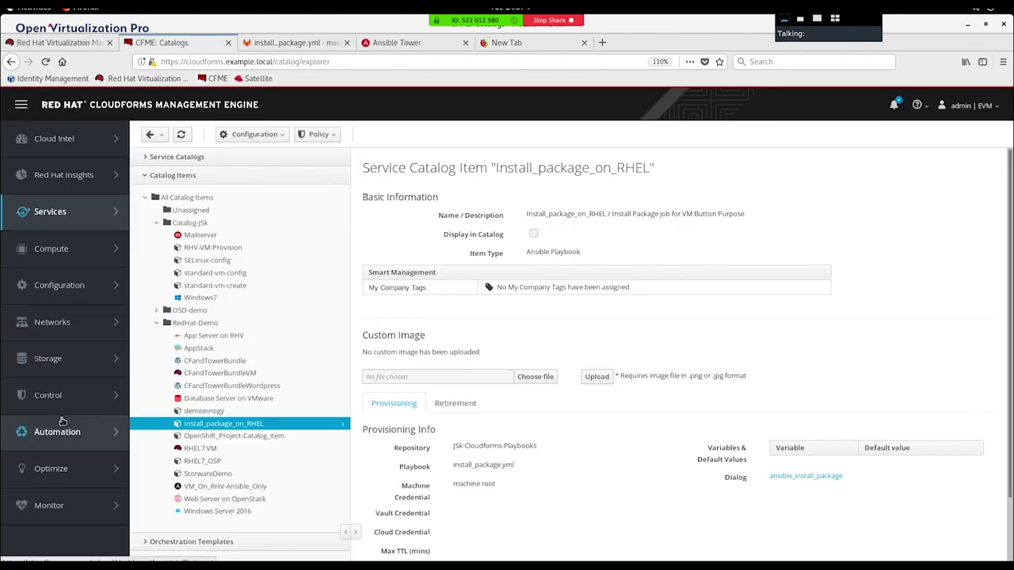
{"action": "mouse_move", "coordinate": [65, 434]}
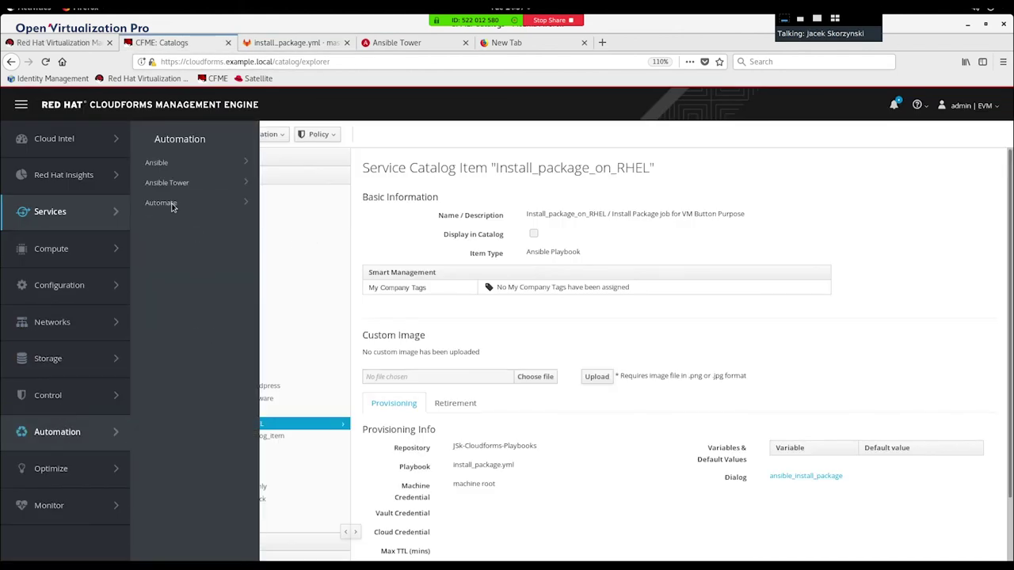
{"action": "mouse_move", "coordinate": [173, 208]}
{"action": "left_click", "coordinate": [297, 204]}
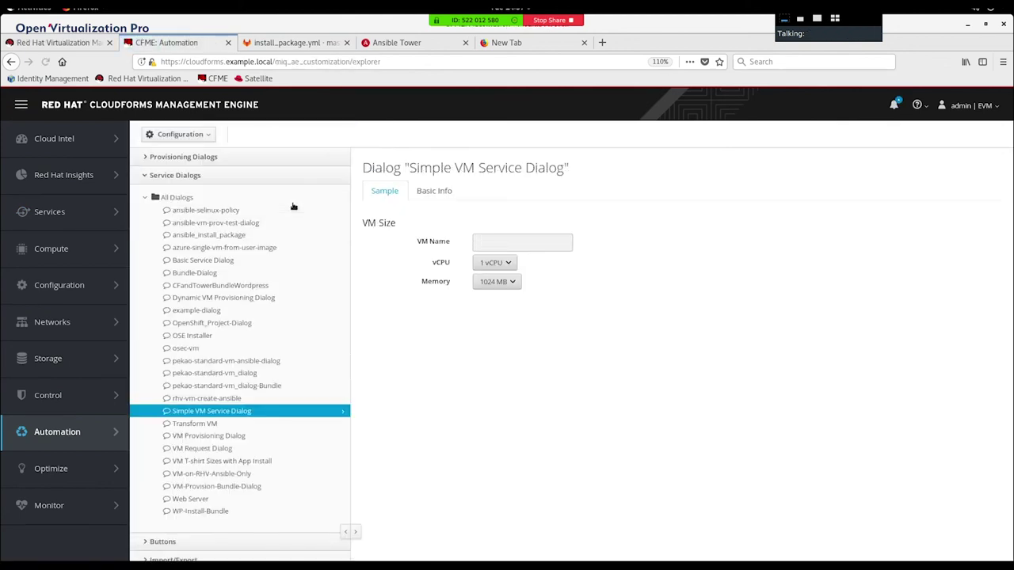
{"action": "left_click", "coordinate": [156, 544]}
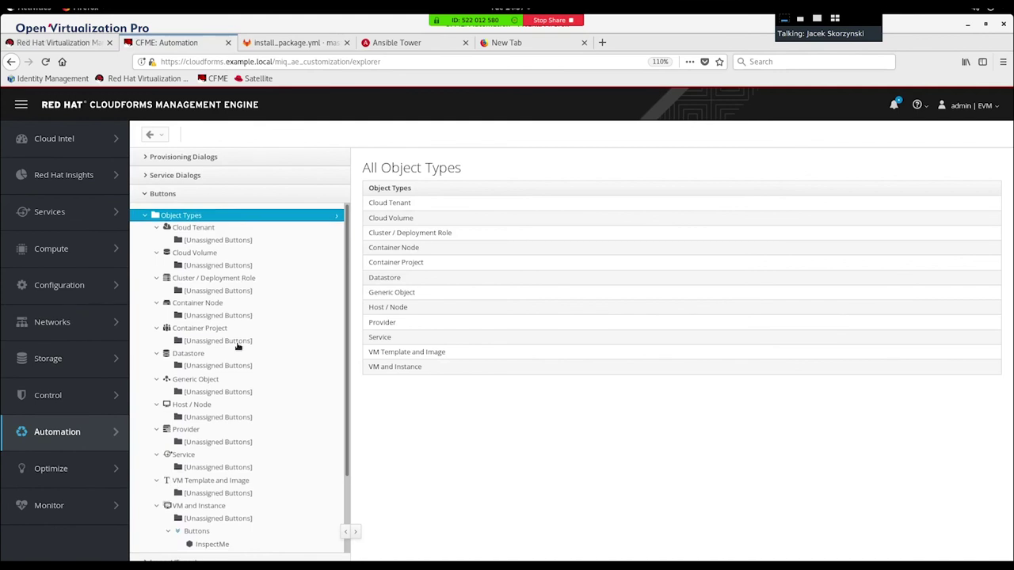
{"action": "scroll", "coordinate": [237, 346], "scroll_direction": "down", "scroll_amount": 2}
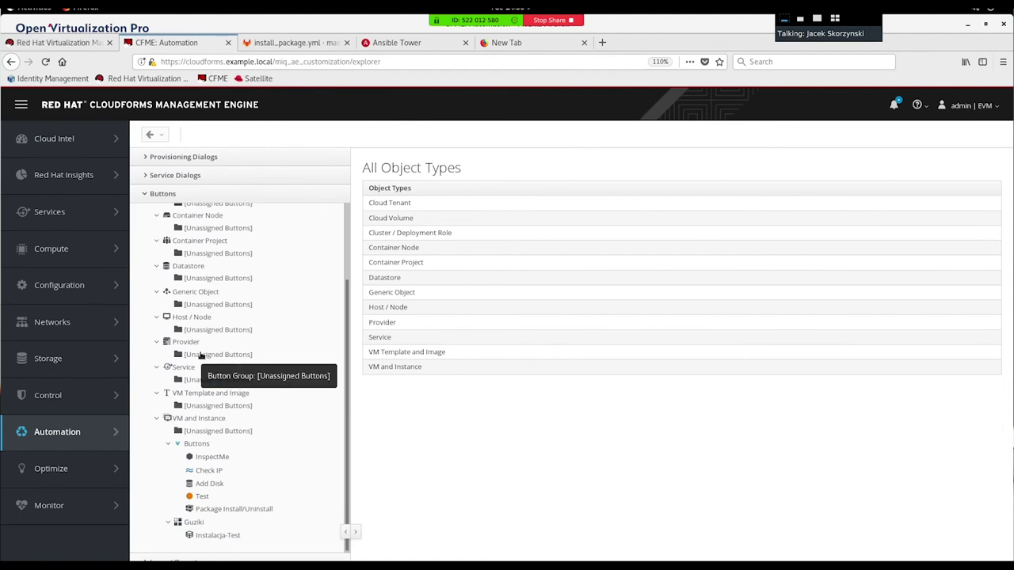
{"action": "left_click", "coordinate": [240, 510]}
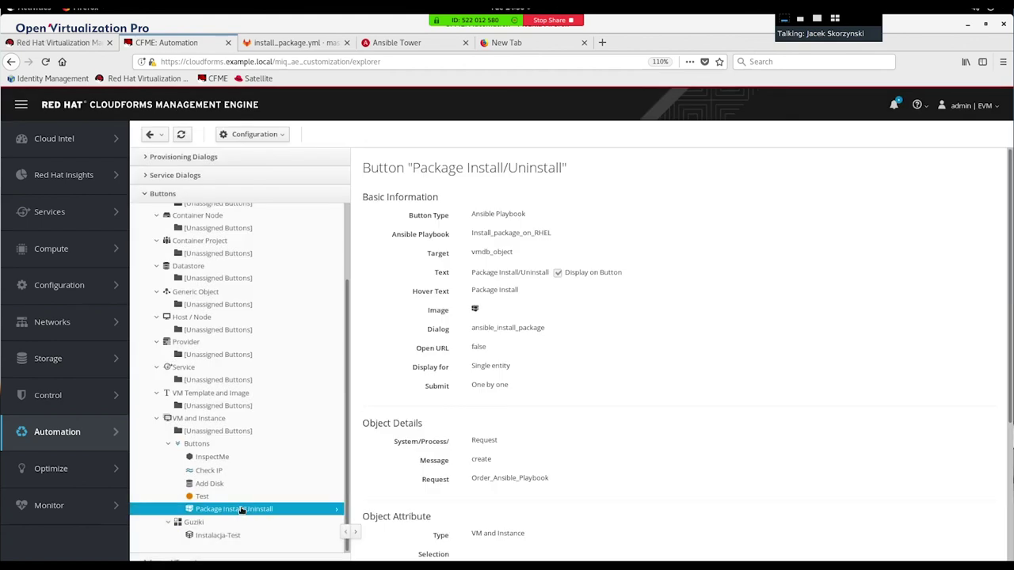
Step: Scroll the Package Install/Uninstall details to its Order_Ansible_Playbook request and Power State 'on' visibility
{"action": "scroll", "coordinate": [737, 422], "scroll_direction": "down", "scroll_amount": 5}
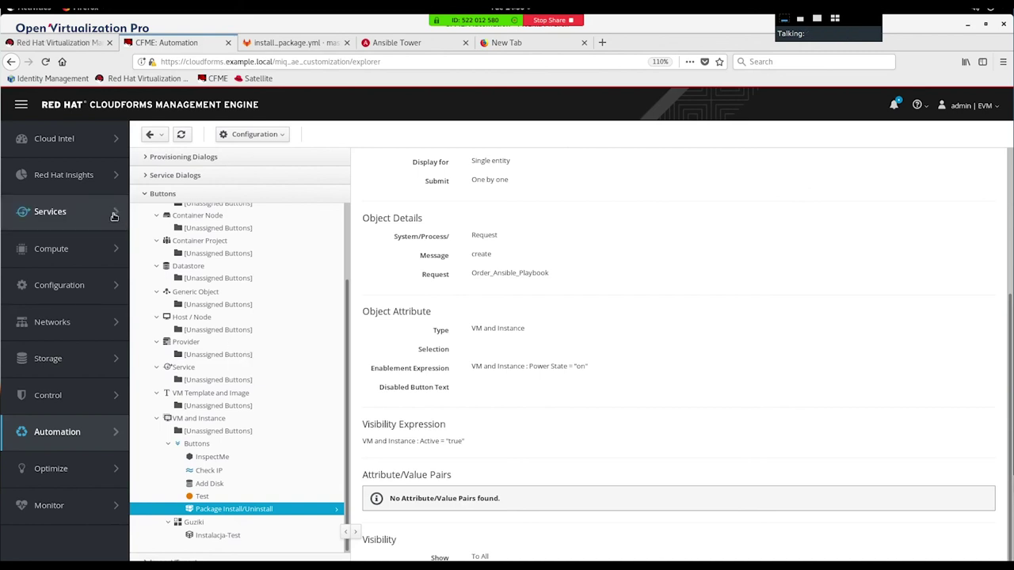
Step: From Compute > Infrastructure > Virtual Machines, run the Package Install/Uninstall button on the RHEL VM
{"action": "mouse_move", "coordinate": [71, 249]}
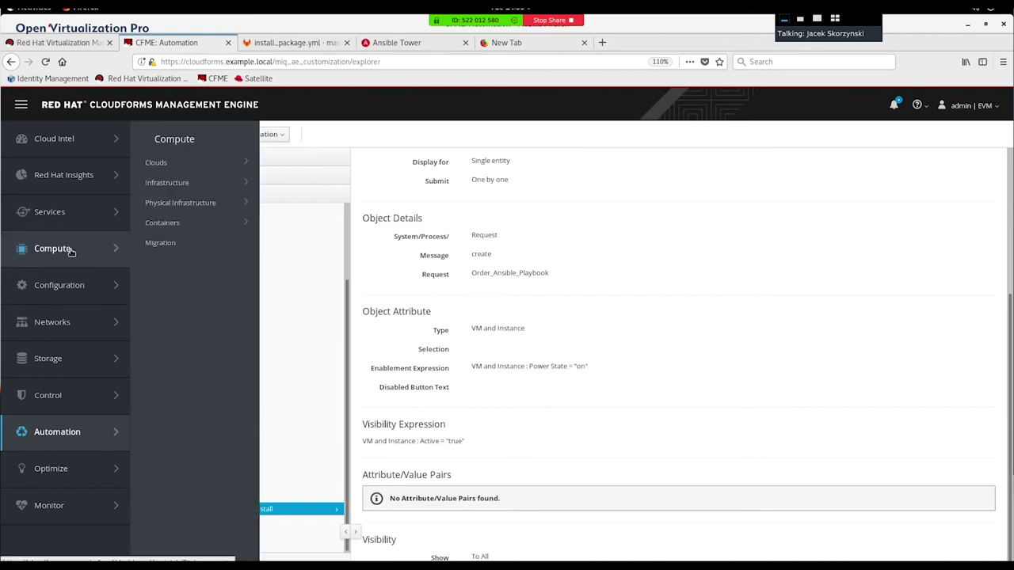
{"action": "mouse_move", "coordinate": [214, 183]}
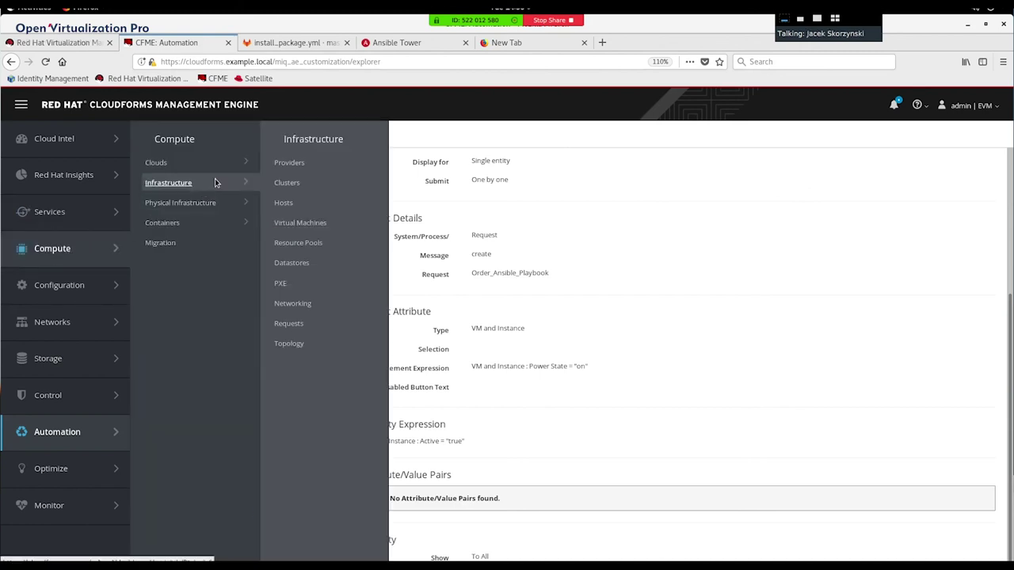
{"action": "left_click", "coordinate": [298, 223]}
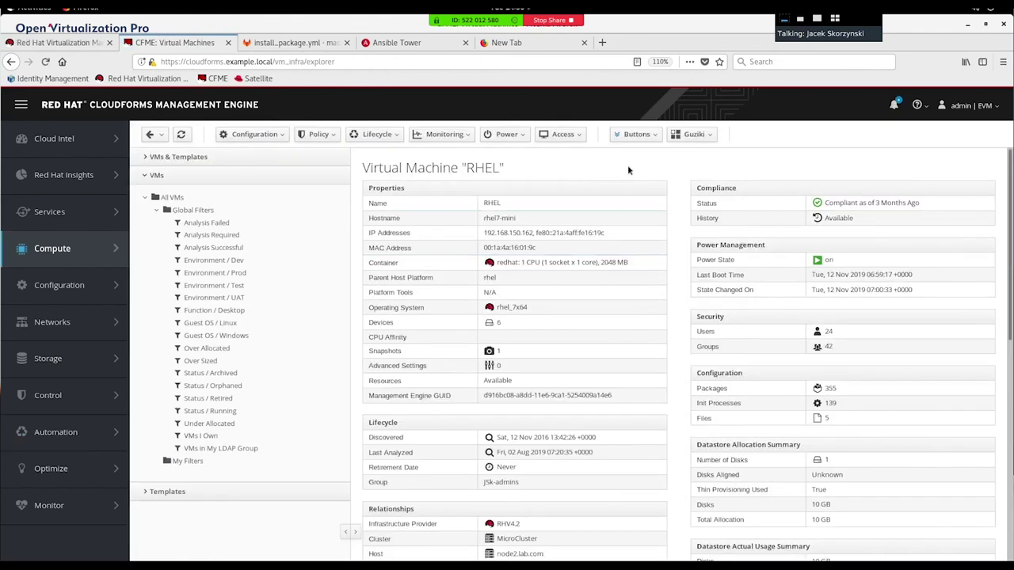
{"action": "left_click", "coordinate": [645, 137]}
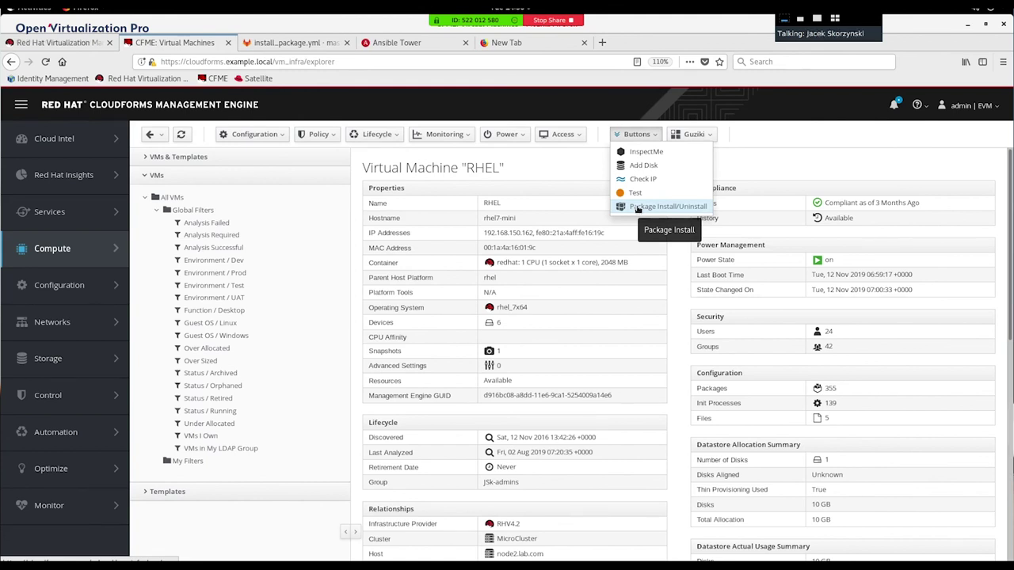
{"action": "left_click", "coordinate": [638, 207]}
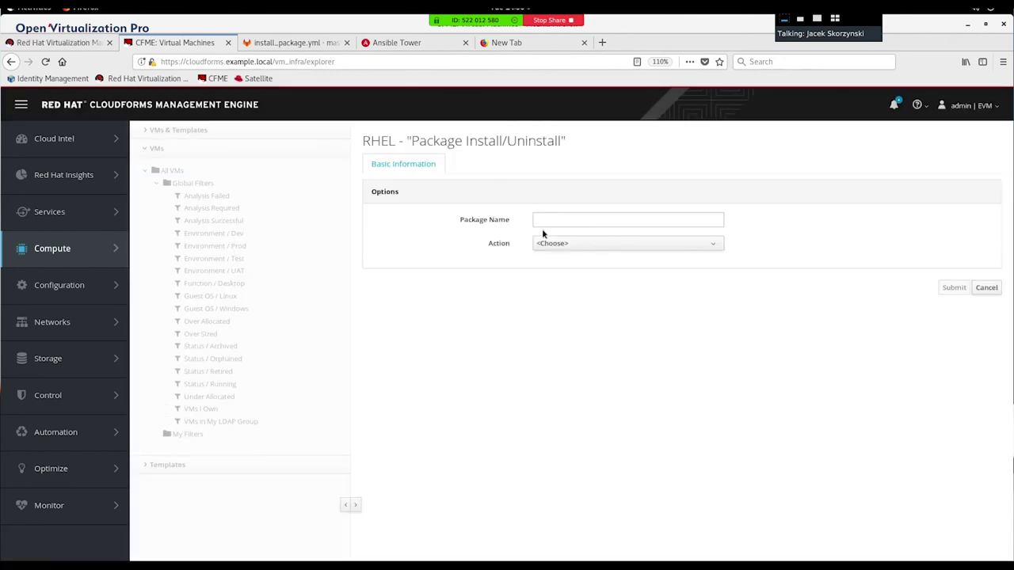
Step: Enter package name httpd with action Install and submit the request
{"action": "left_click", "coordinate": [563, 222]}
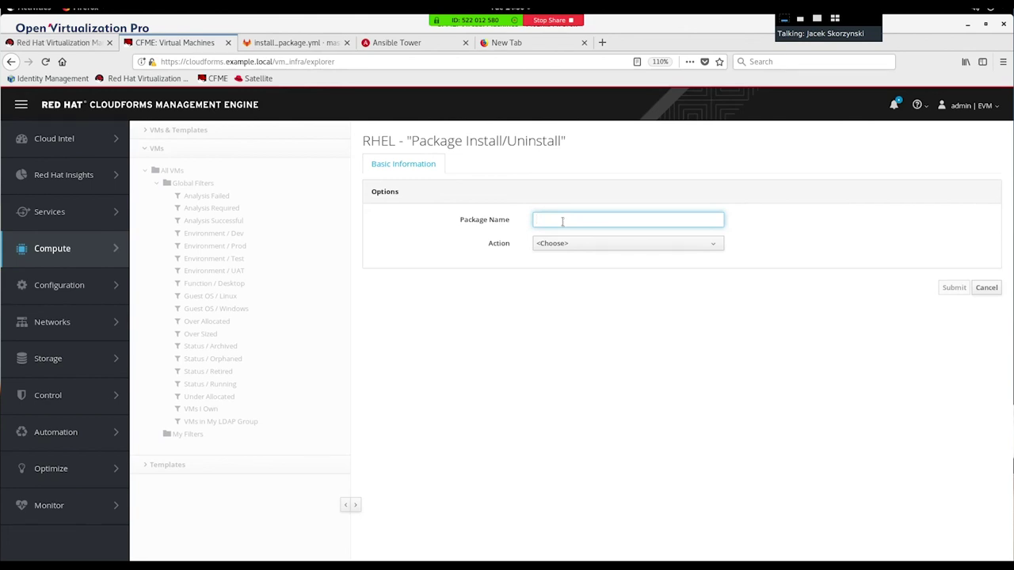
{"action": "type", "text": "httpd"}
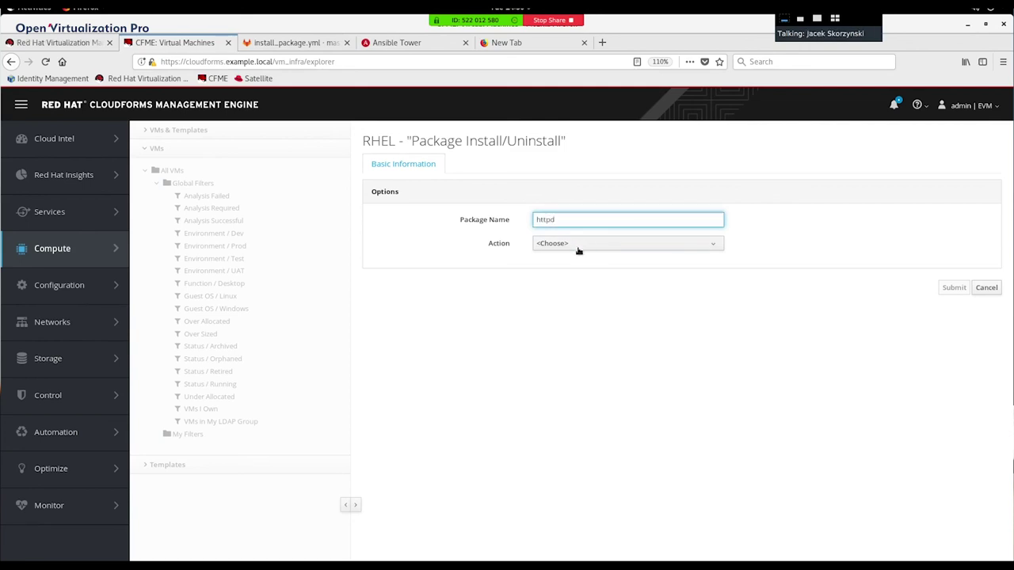
{"action": "left_click", "coordinate": [576, 246]}
{"action": "left_click", "coordinate": [555, 295]}
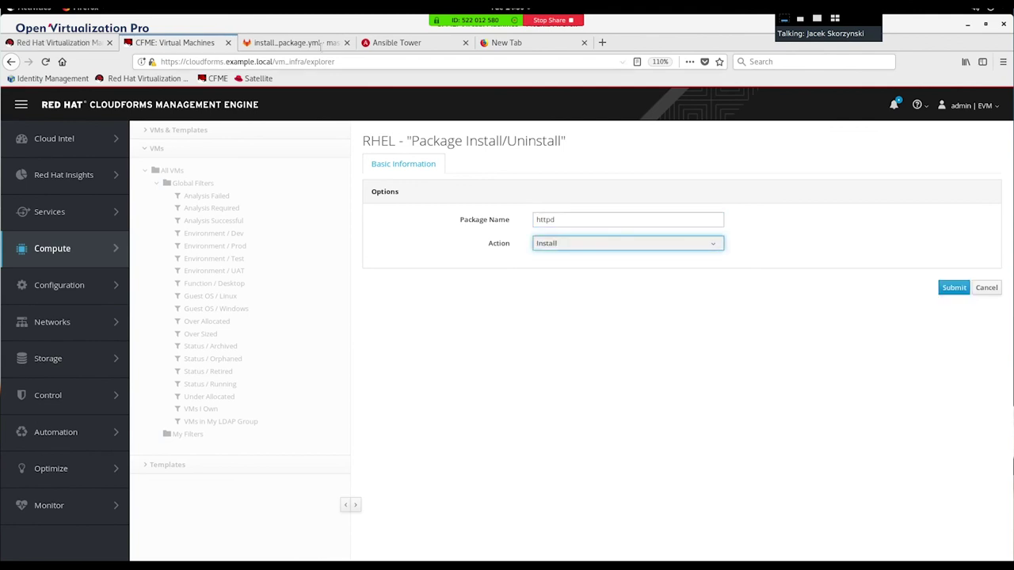
{"action": "left_click", "coordinate": [293, 42]}
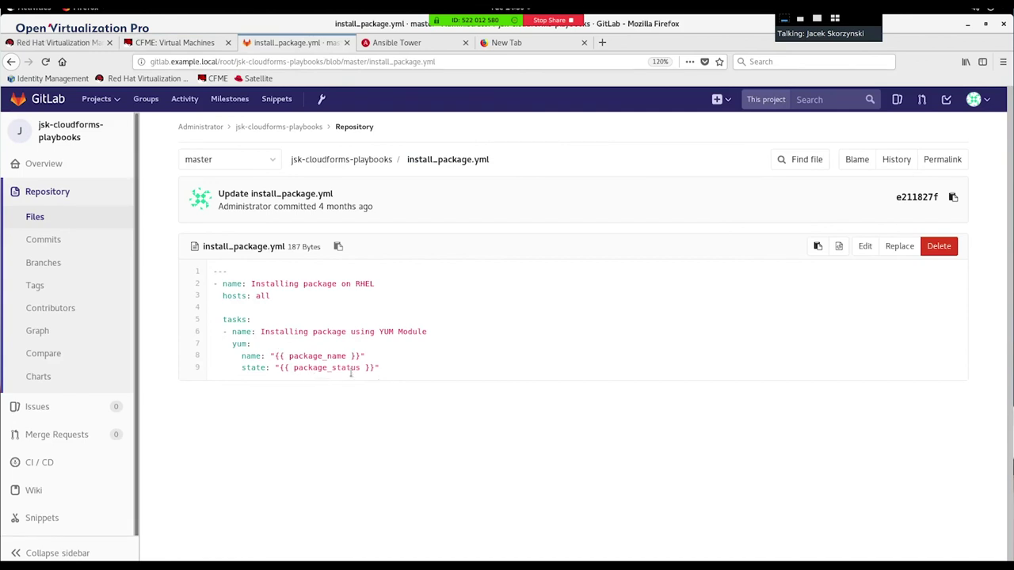
{"action": "left_click", "coordinate": [187, 43]}
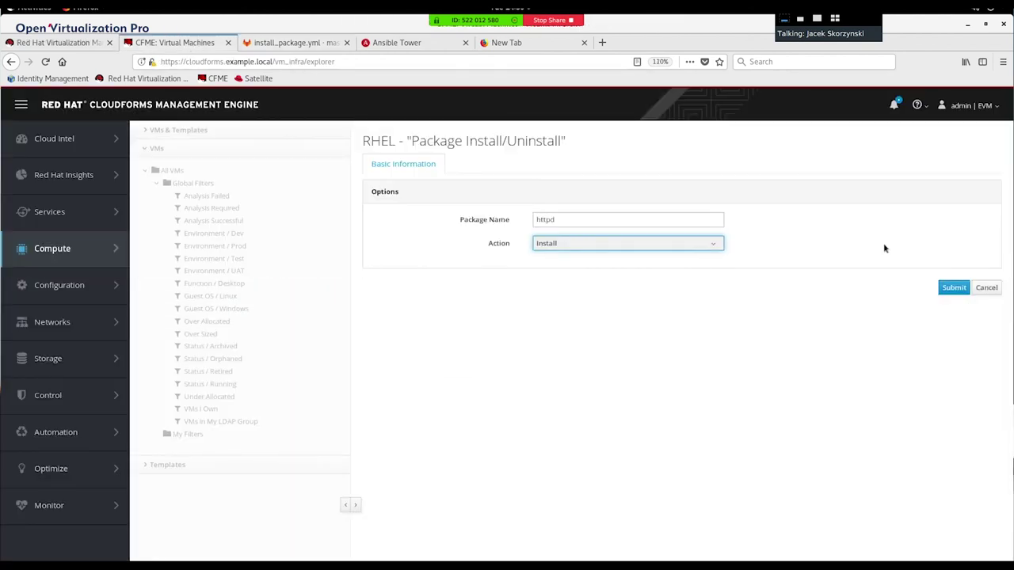
{"action": "left_click", "coordinate": [948, 290]}
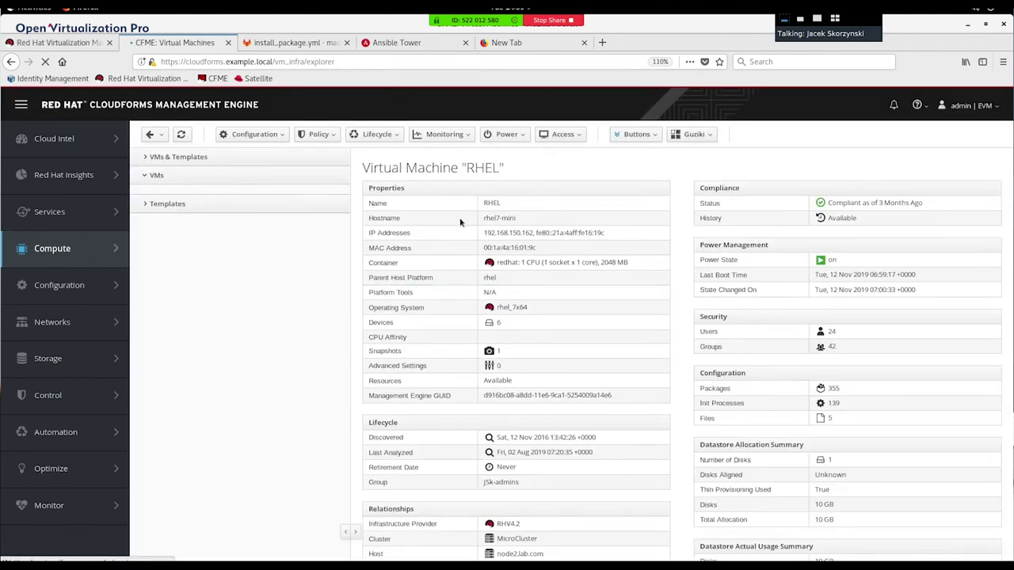
Step: Refresh Services > Requests and approve Install_package_on_RHEL with the reason 'OK GO!'
{"action": "mouse_move", "coordinate": [72, 211]}
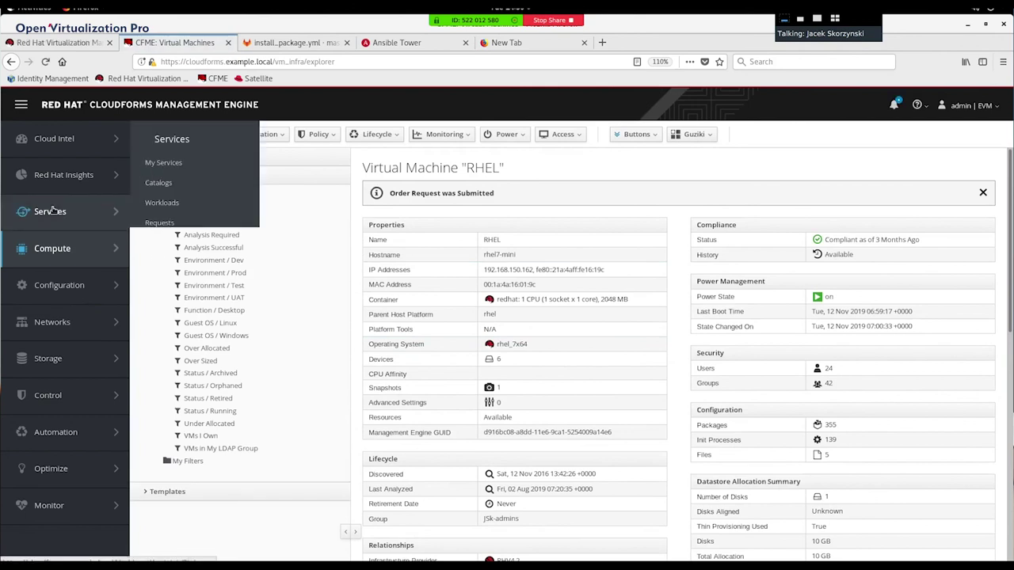
{"action": "left_click", "coordinate": [160, 222]}
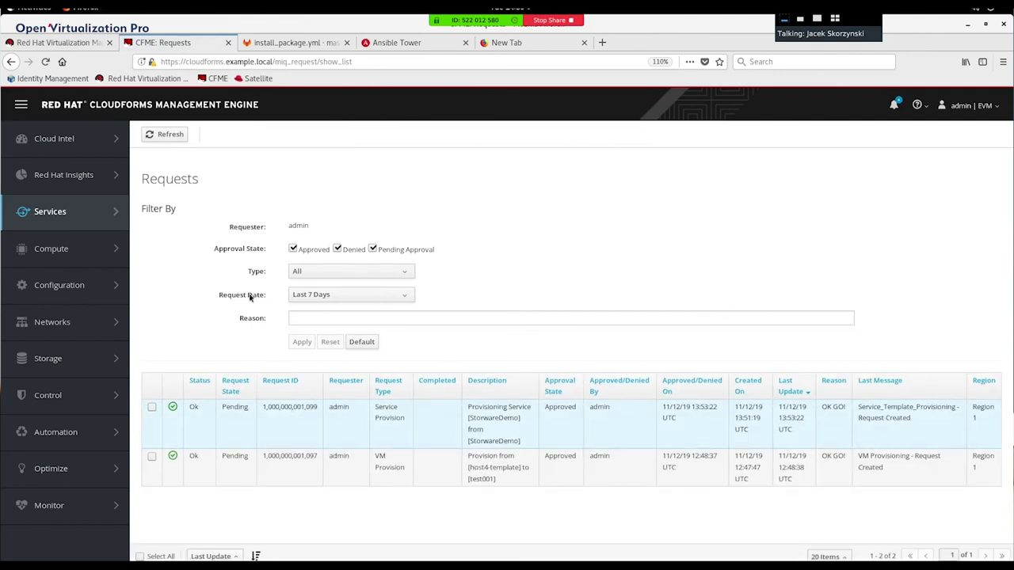
{"action": "left_click", "coordinate": [158, 136]}
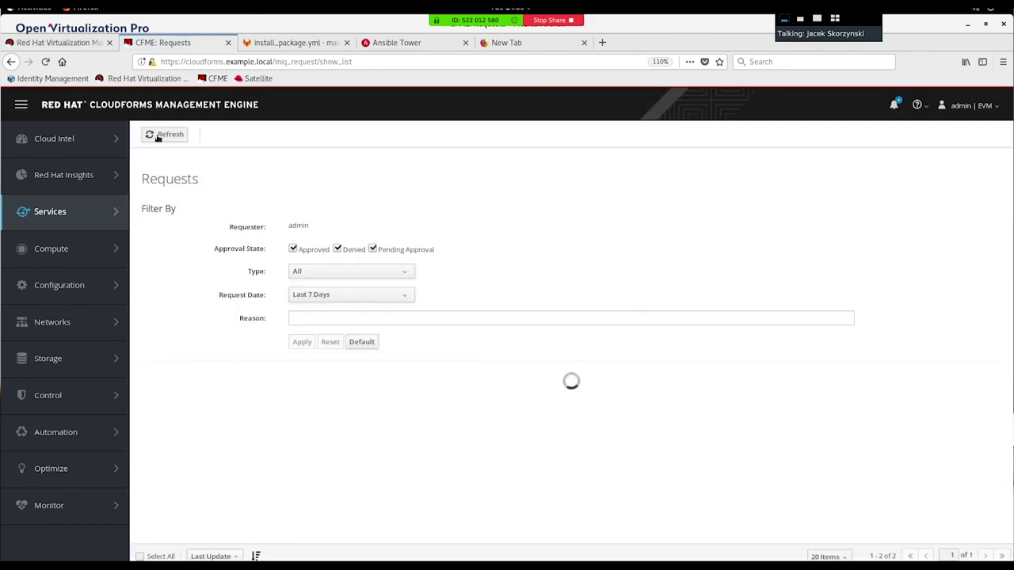
{"action": "left_click", "coordinate": [348, 440]}
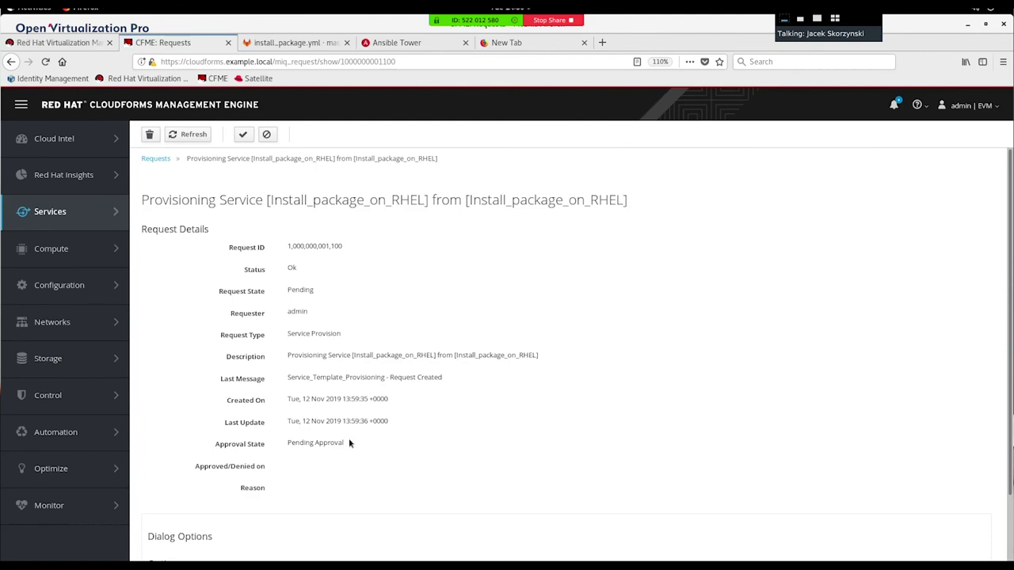
{"action": "left_click", "coordinate": [242, 134]}
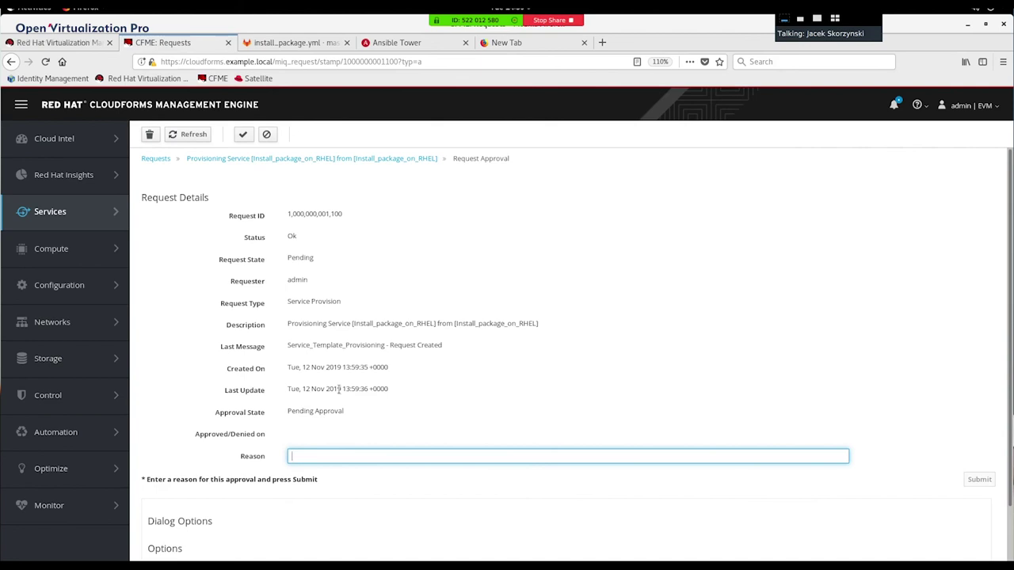
{"action": "type", "text": "OK GO!"}
{"action": "left_click", "coordinate": [971, 481]}
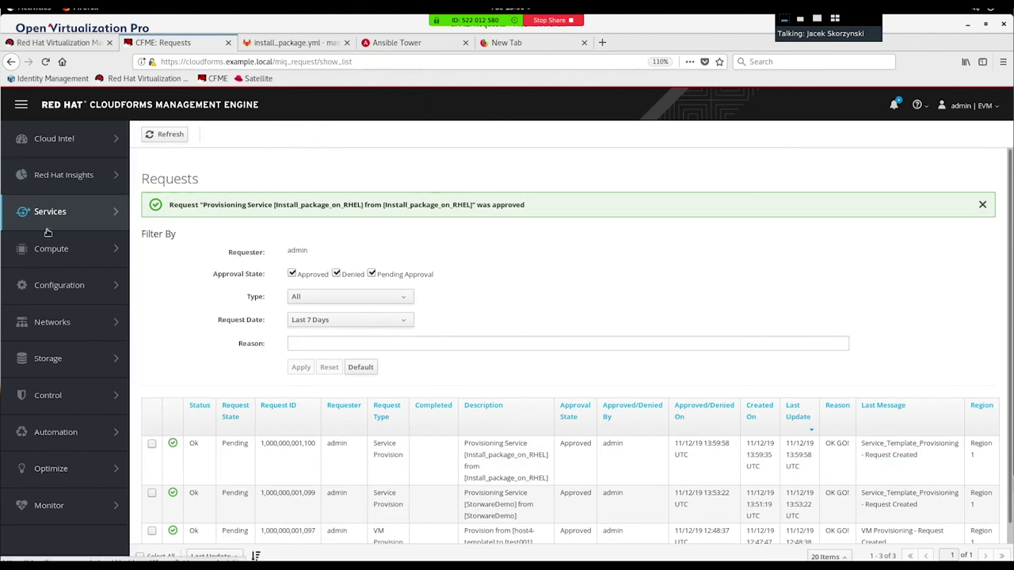
Step: Reopen the RHEL virtual machine's details page, then show the Activities overview
{"action": "mouse_move", "coordinate": [48, 248]}
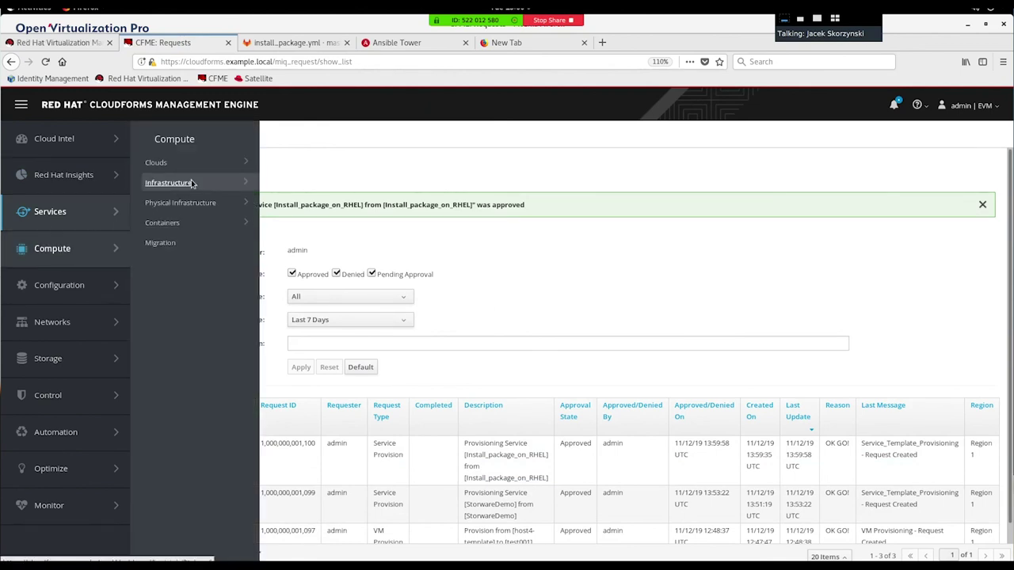
{"action": "mouse_move", "coordinate": [192, 183]}
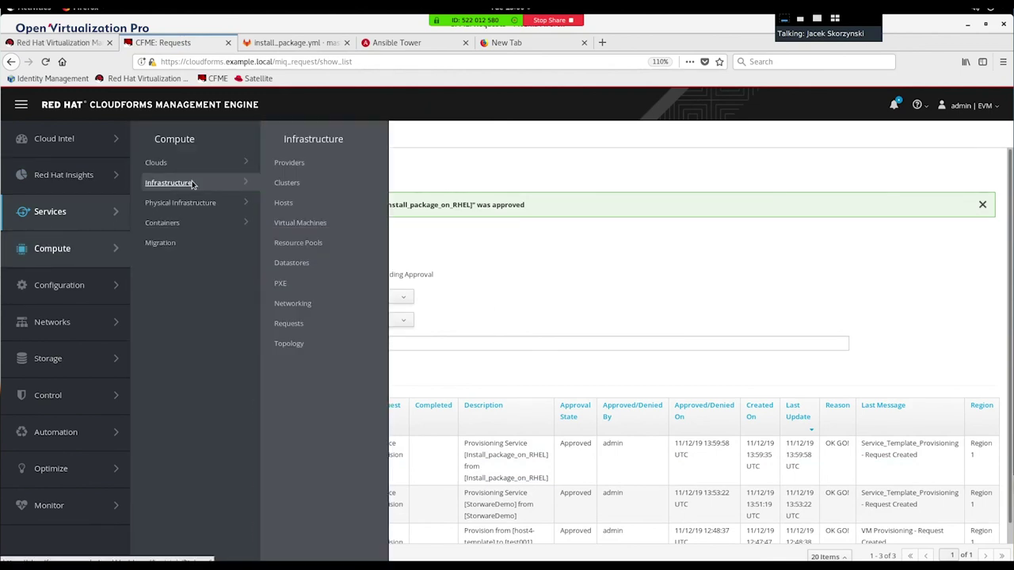
{"action": "left_click", "coordinate": [307, 225]}
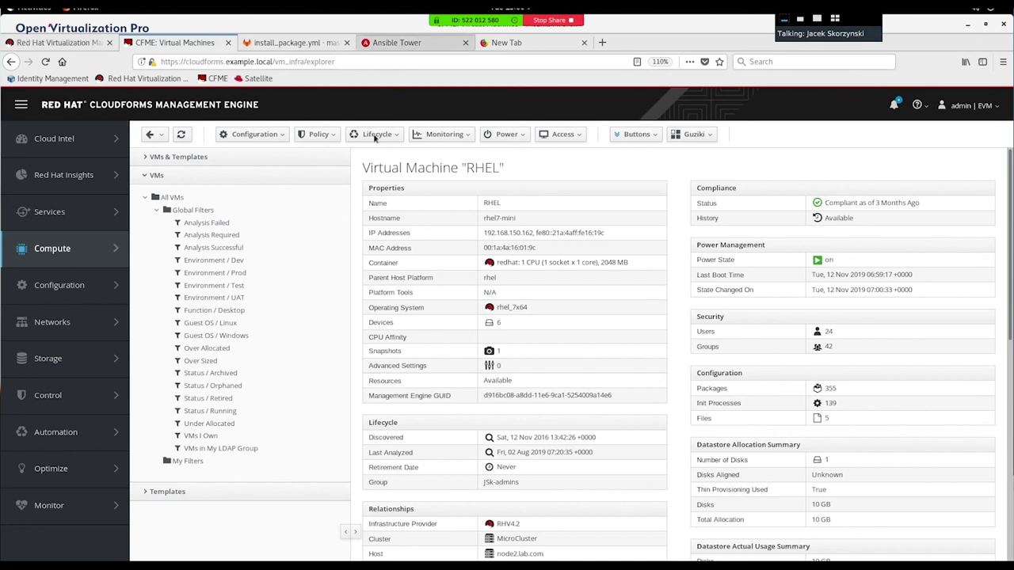
{"action": "key", "text": "super"}
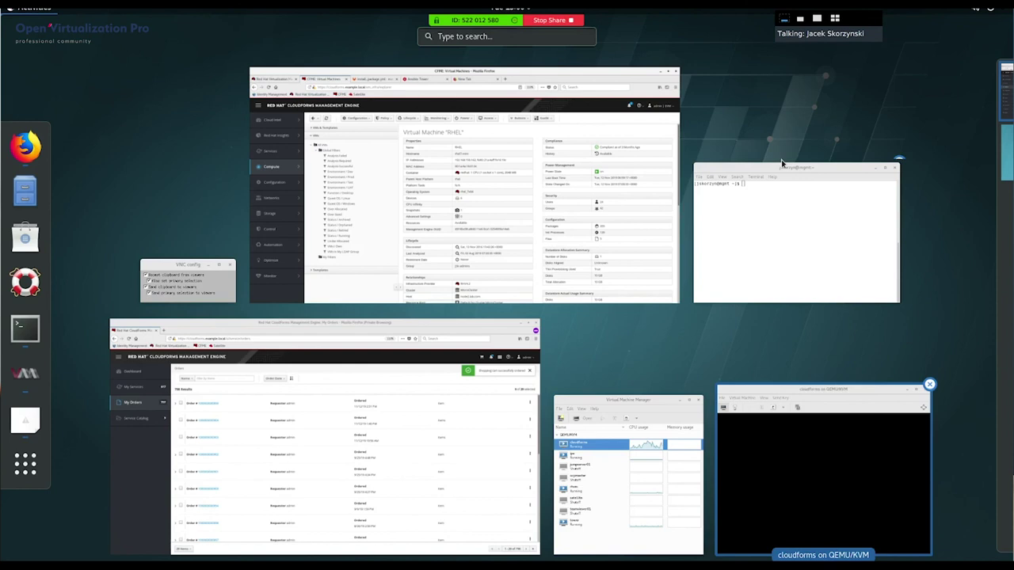
{"action": "left_click", "coordinate": [774, 229]}
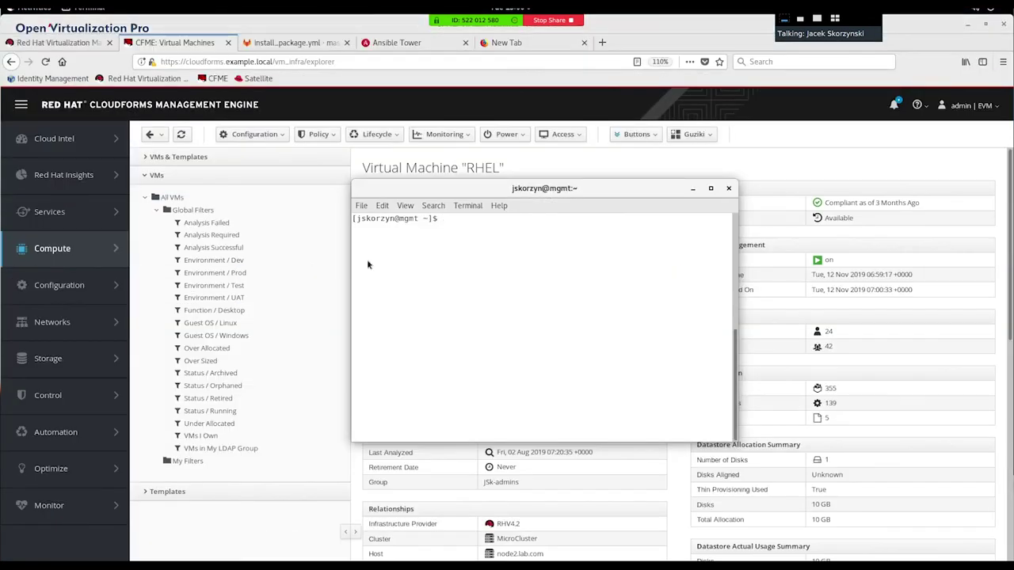
{"action": "type", "text": "ssh root@192.168.150.162"}
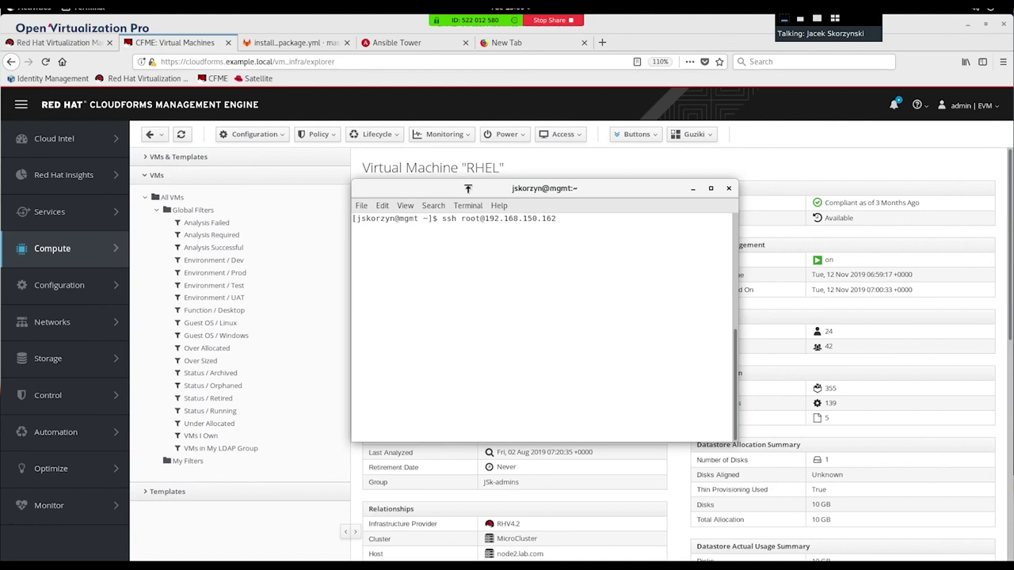
{"action": "left_click_drag", "start_coordinate": [468, 190], "coordinate": [641, 211]}
{"action": "key", "text": "Return"}
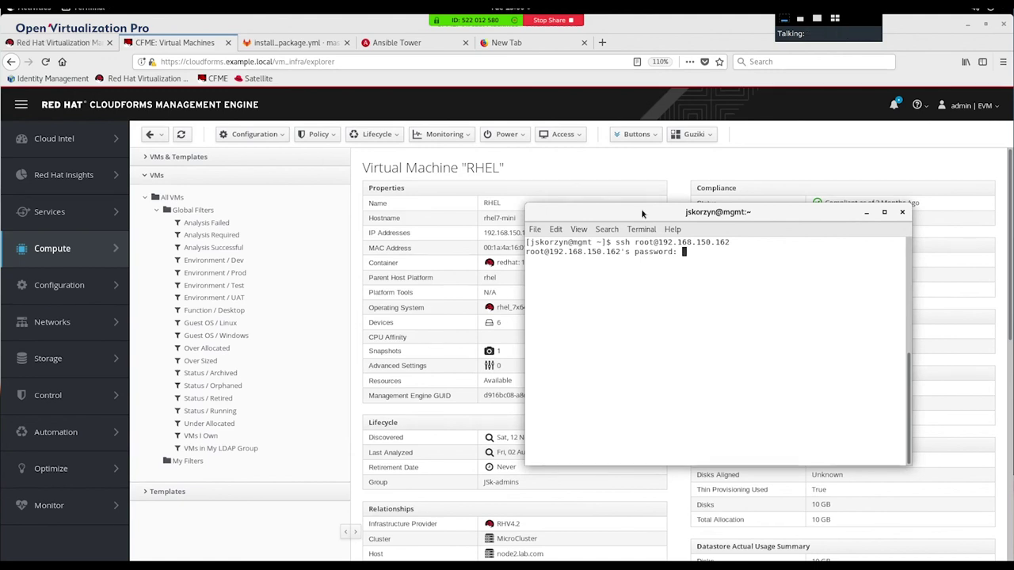
{"action": "key", "text": "Return"}
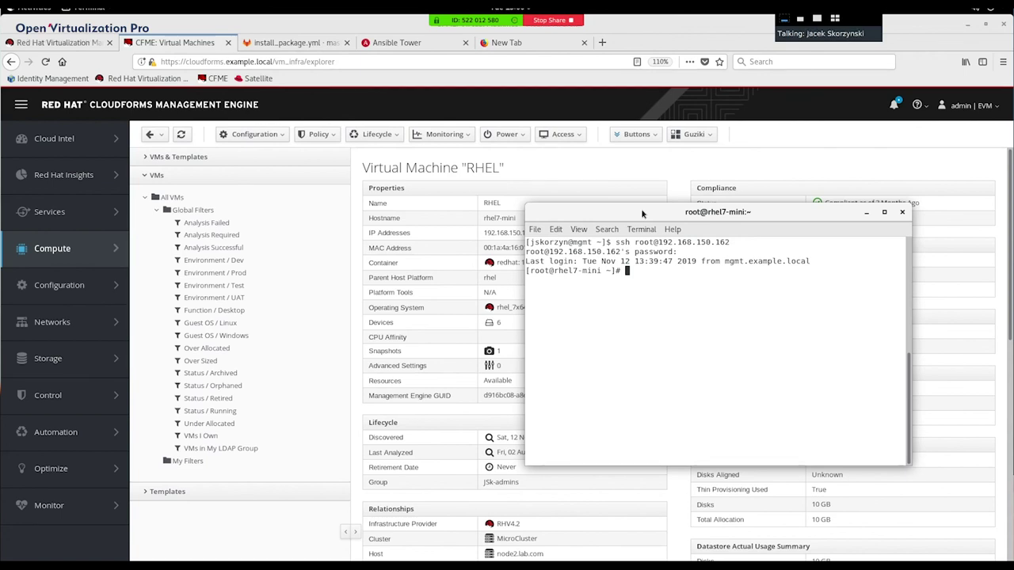
Step: Run rpm -qa httpd to confirm httpd-2.4.6-90.el7.x86_64, then zoom in the terminal text
{"action": "type", "text": "rpm"}
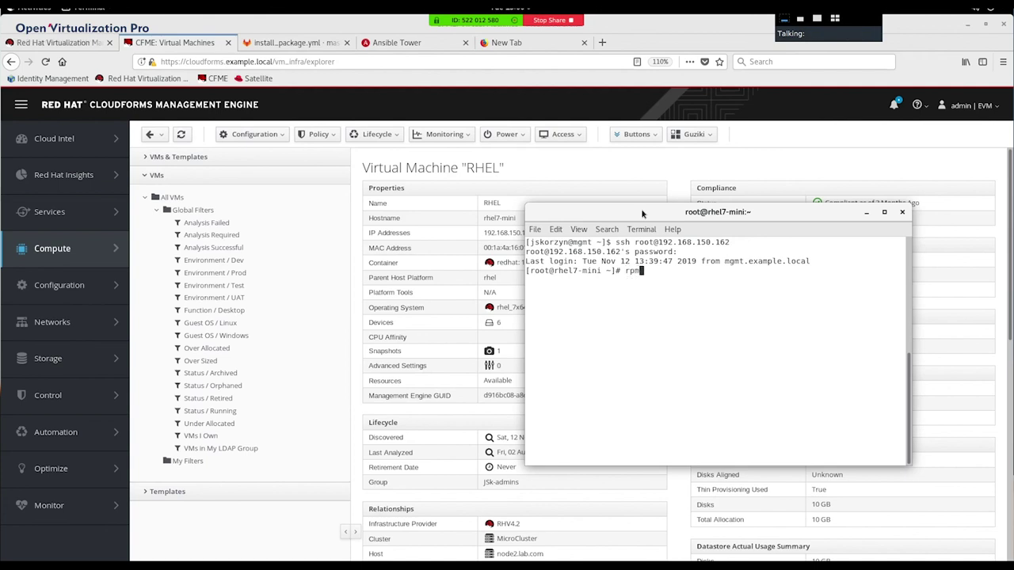
{"action": "type", "text": " -qa httpd"}
{"action": "key", "text": "Return"}
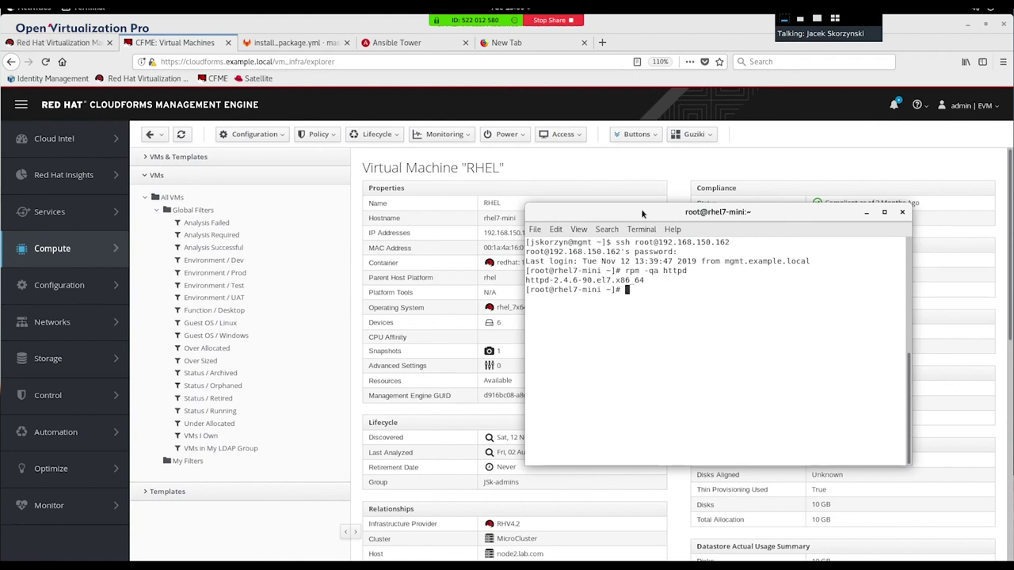
{"action": "left_click", "coordinate": [556, 229]}
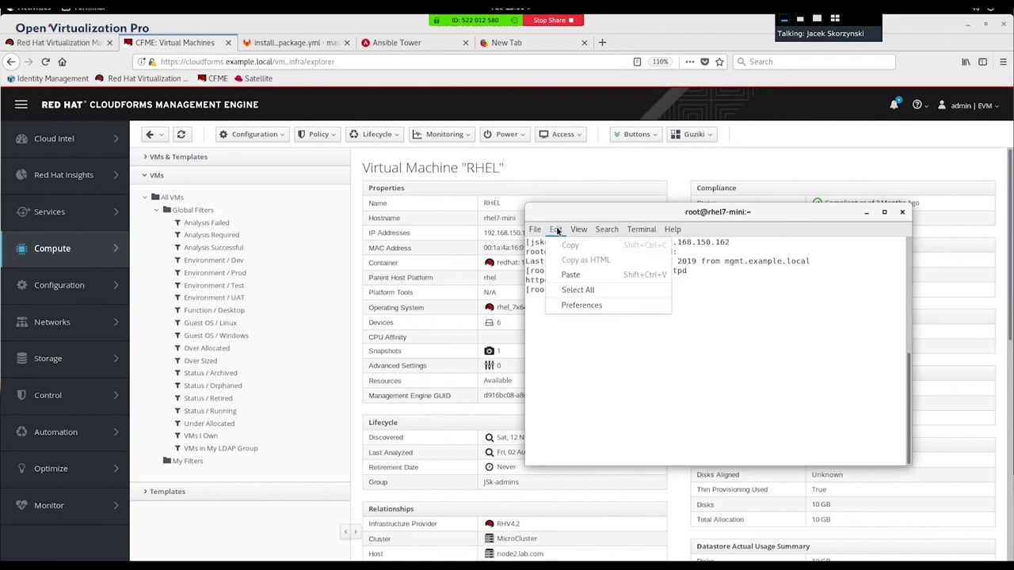
{"action": "mouse_move", "coordinate": [579, 230]}
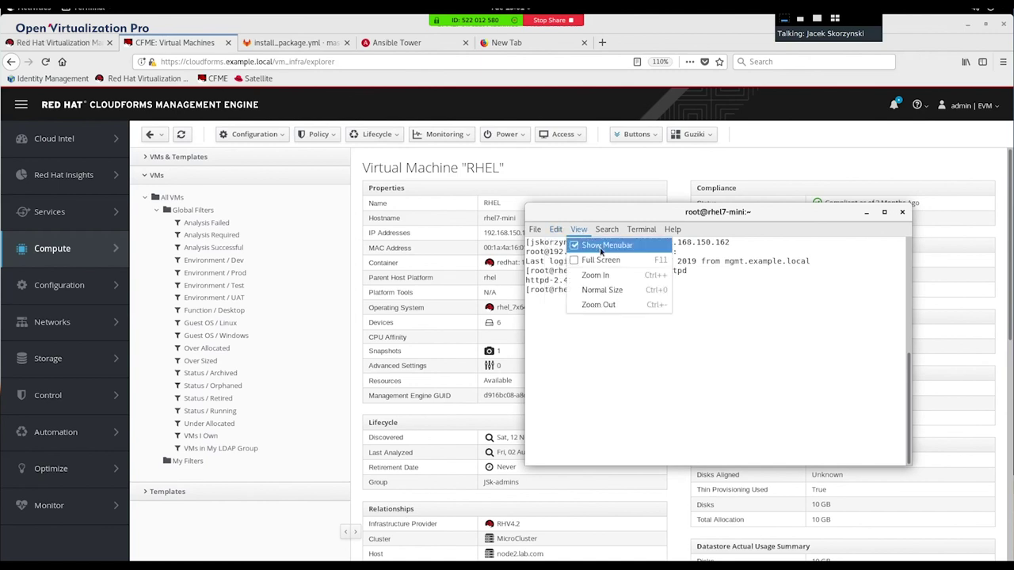
{"action": "left_click", "coordinate": [621, 275]}
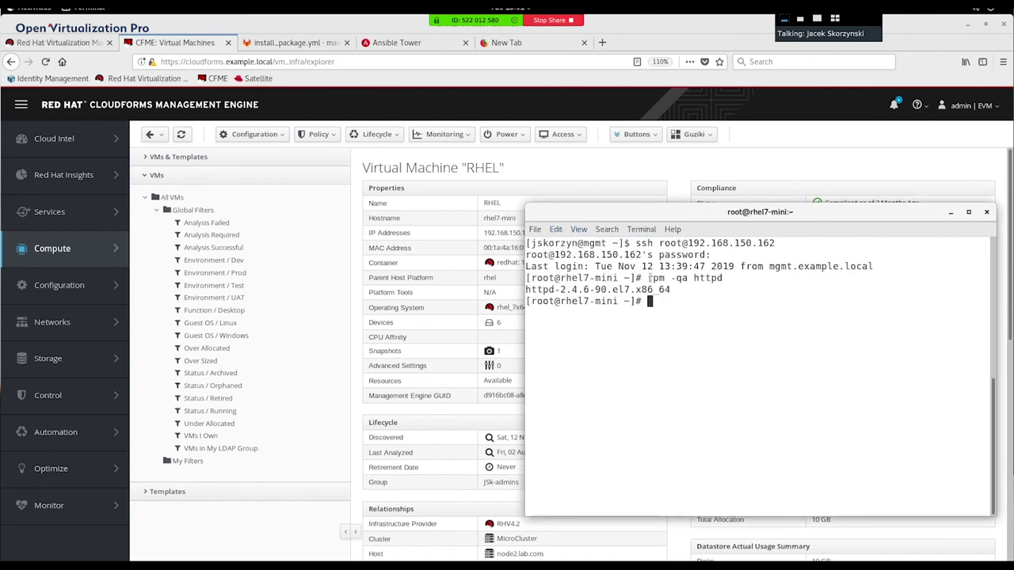
{"action": "left_click_drag", "start_coordinate": [778, 218], "coordinate": [639, 201]}
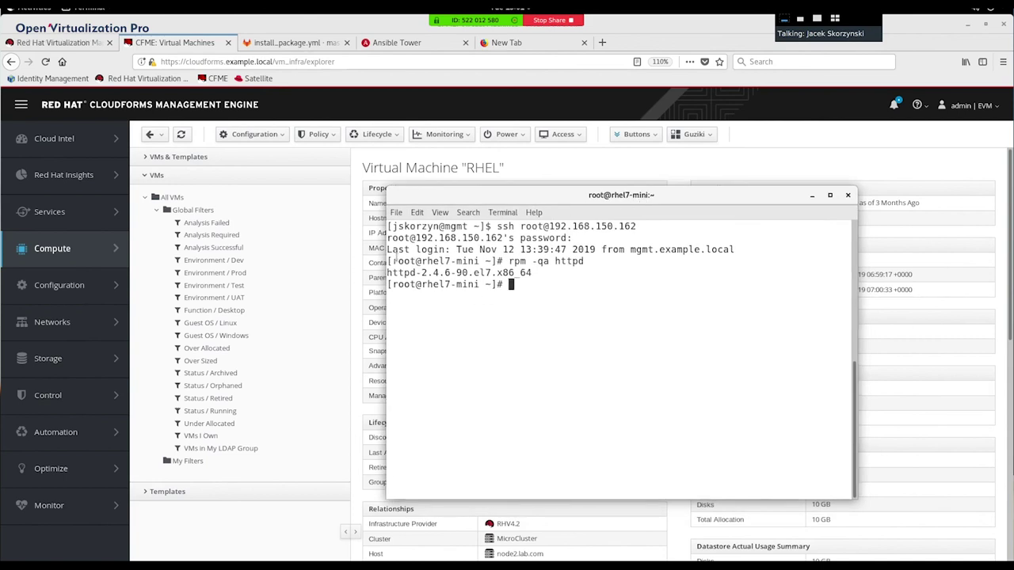